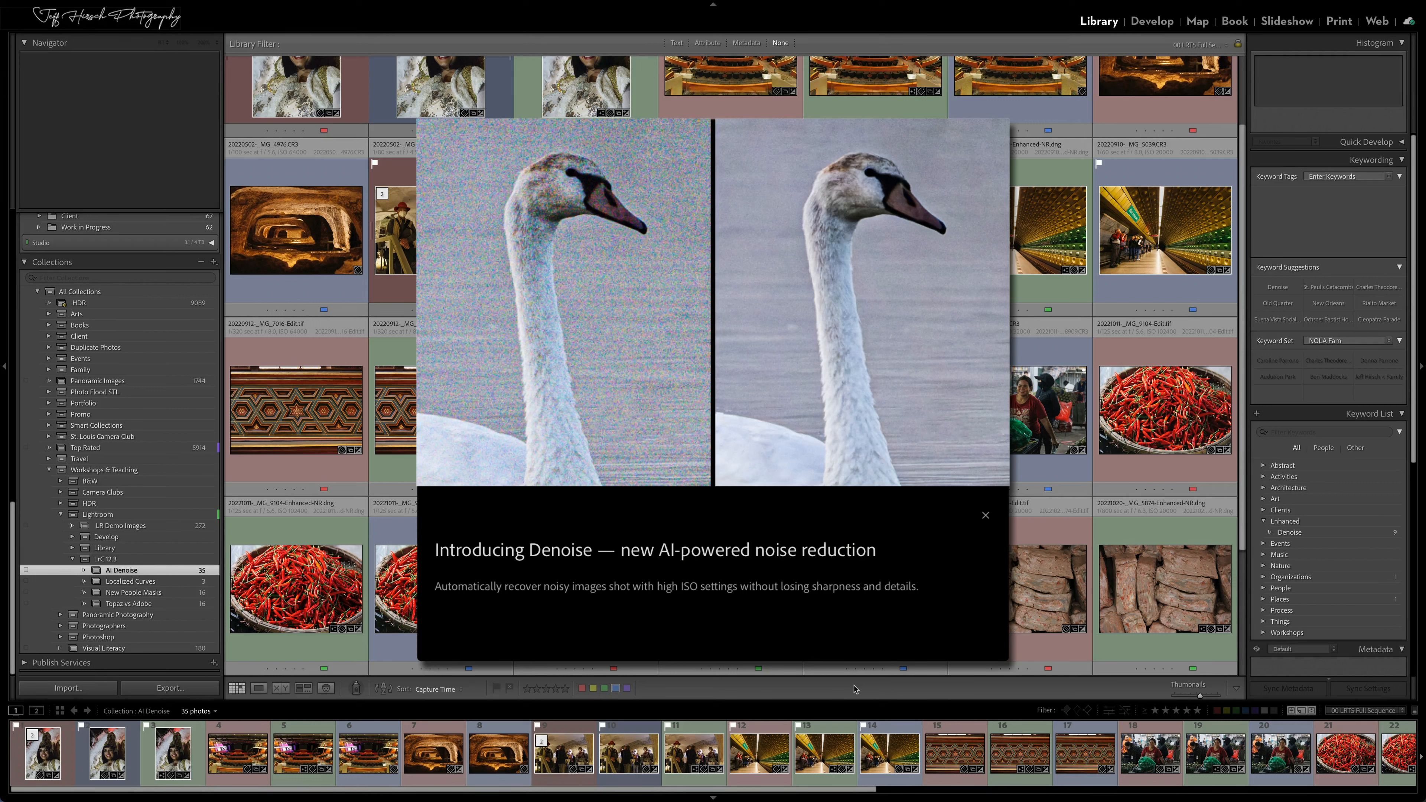
# Dismiss the Denoise introduction and open the blue-labelled cave photo _MG_4976.CR3 in Develop at the Detail settings
pyautogui.press('Escape')
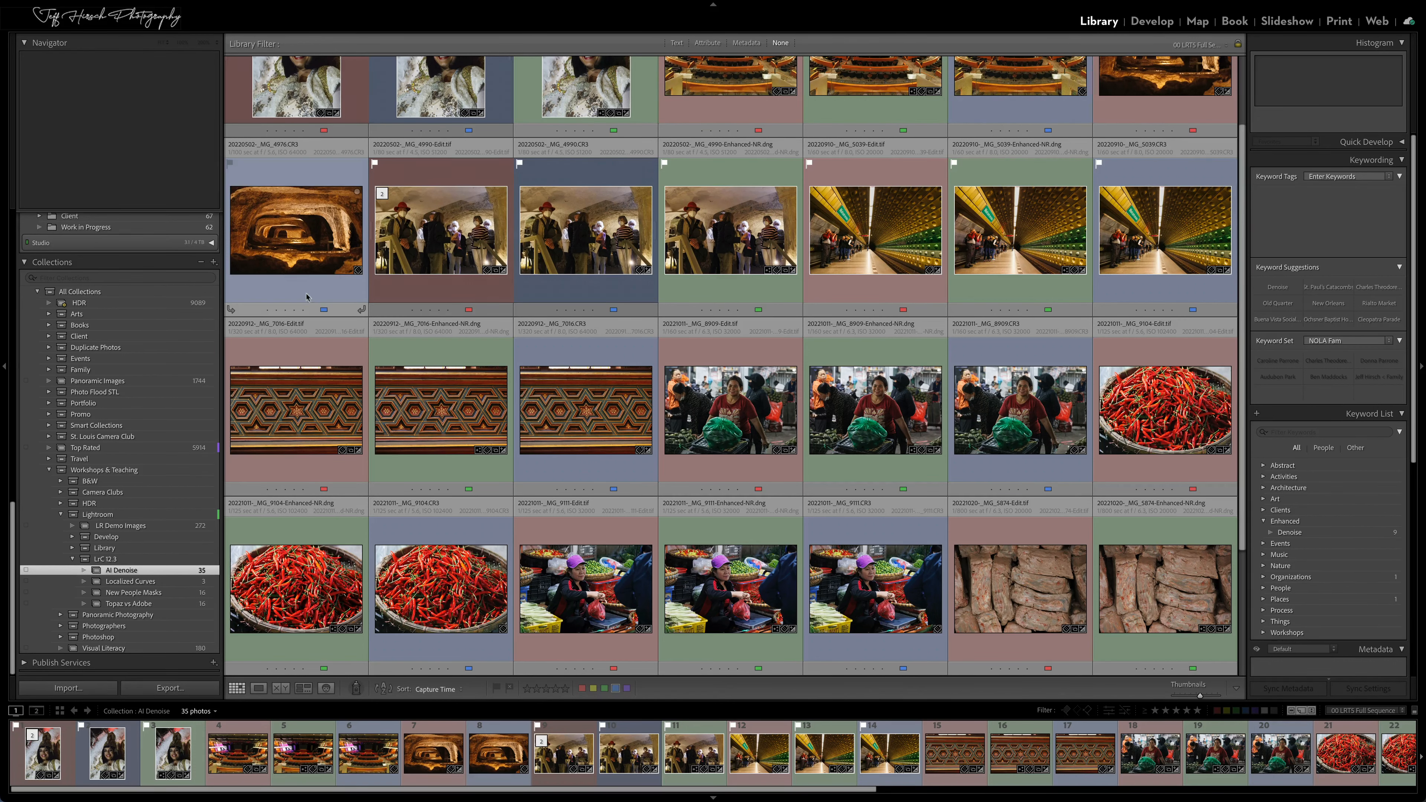
pyautogui.click(313, 250)
pyautogui.press('d')
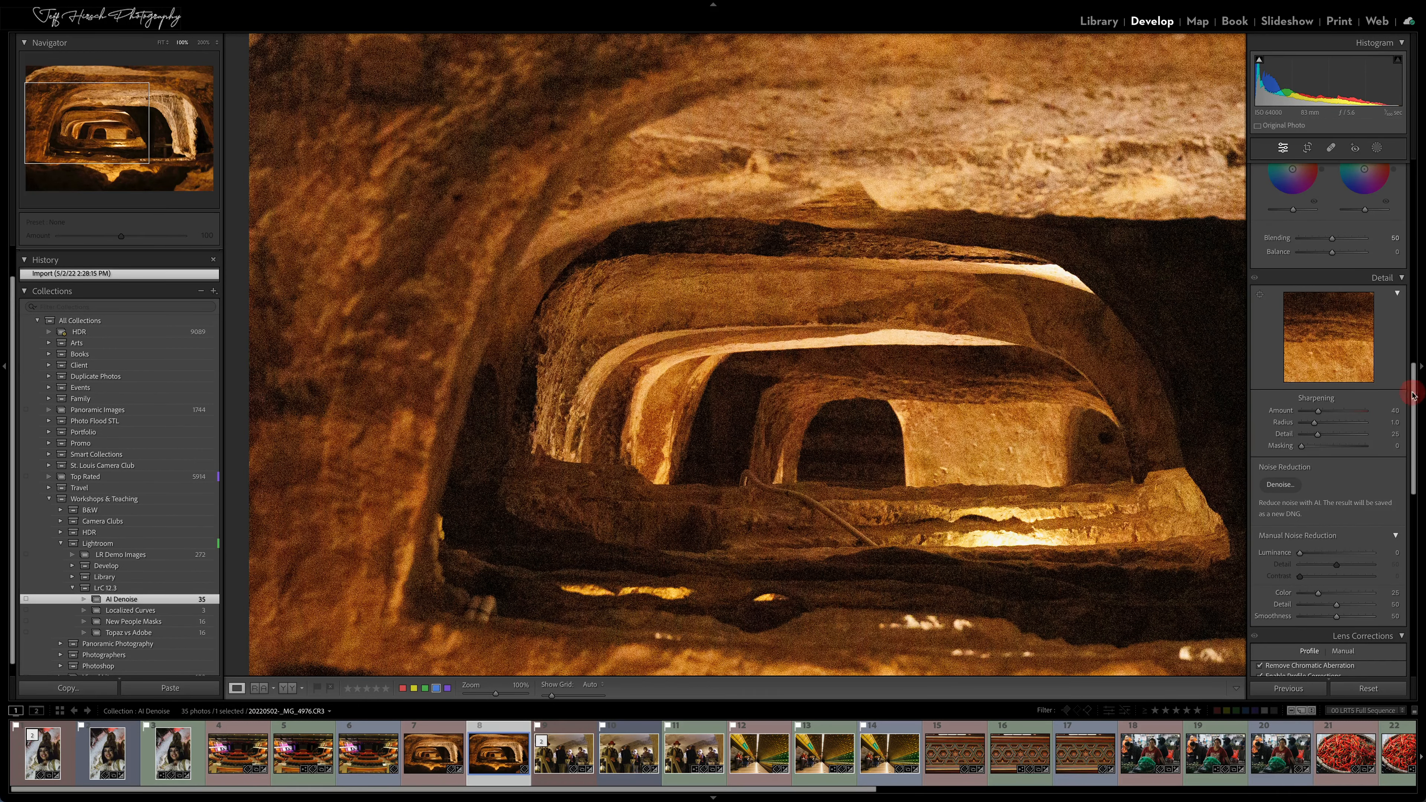
pyautogui.scroll(-2, 1416, 406)
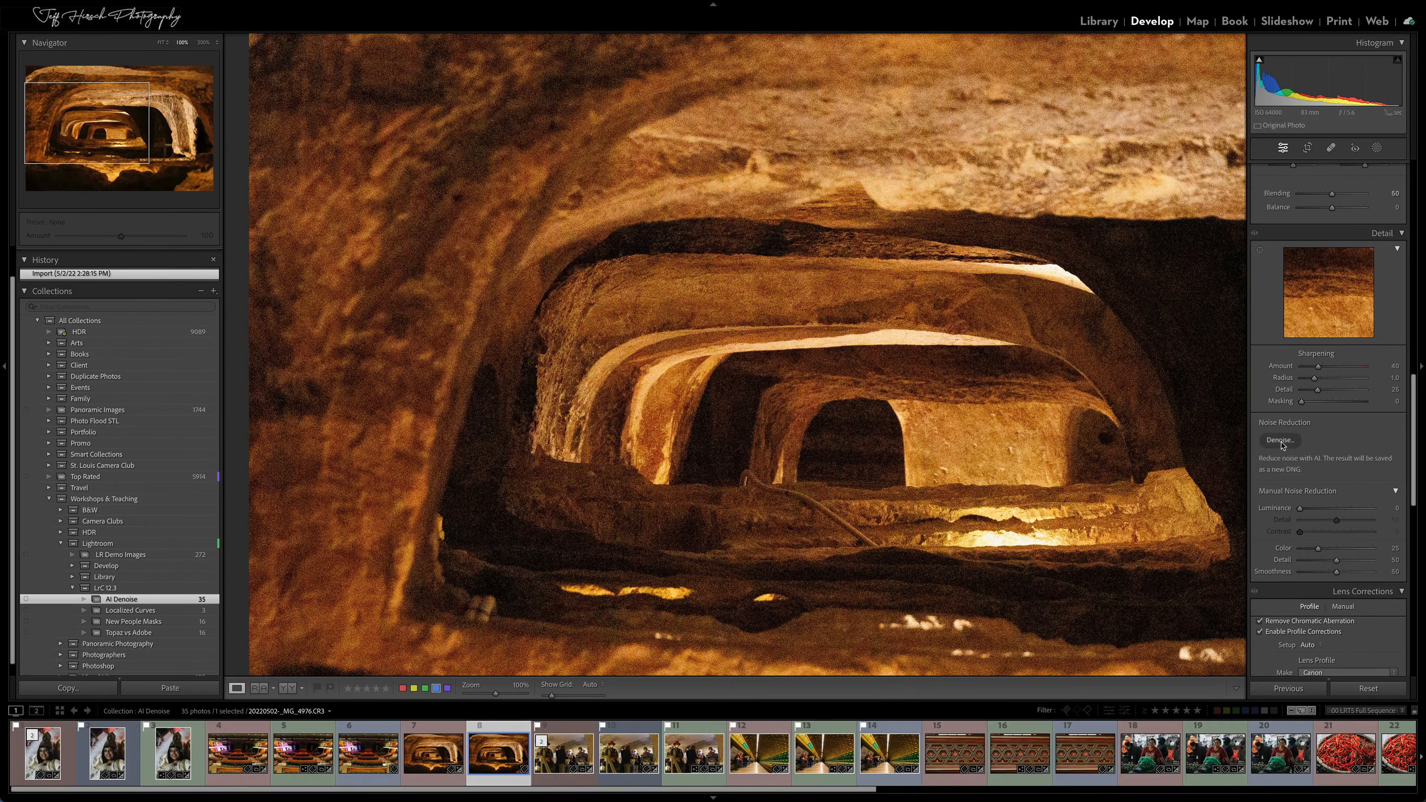
# Apply AI Denoise to the cave photo with an amount of 65, creating an enhanced DNG
pyautogui.click(1281, 441)
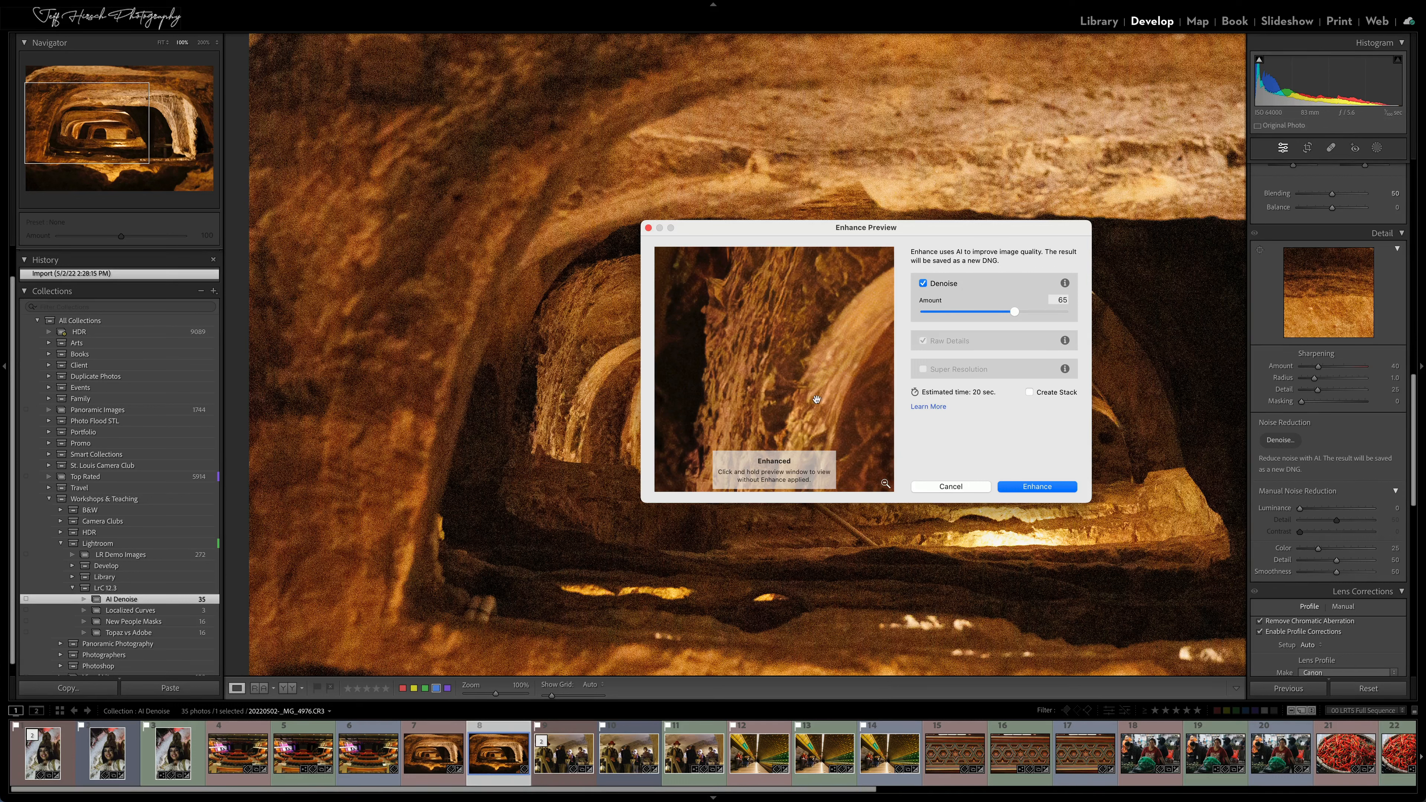
pyautogui.moveTo(820, 399); pyautogui.dragTo(828, 315)
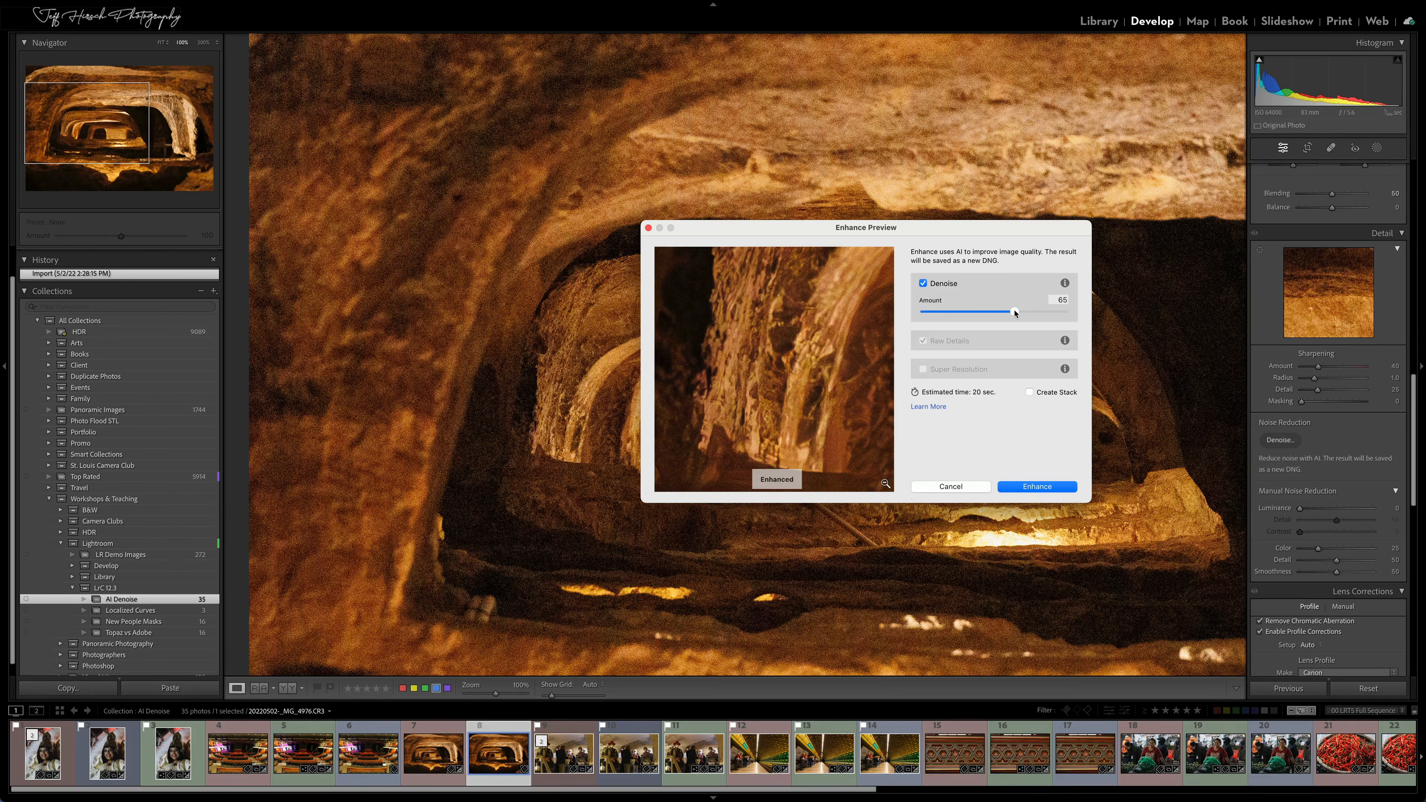
pyautogui.moveTo(1015, 313)
pyautogui.mouseDown()
pyautogui.moveTo(920, 312)
pyautogui.moveTo(1079, 312)
pyautogui.moveTo(924, 312)
pyautogui.moveTo(1016, 312)
pyautogui.mouseUp()
pyautogui.moveTo(1016, 312)
pyautogui.mouseDown()
pyautogui.moveTo(926, 312)
pyautogui.moveTo(1086, 312)
pyautogui.moveTo(955, 310)
pyautogui.moveTo(1058, 316)
pyautogui.moveTo(959, 313)
pyautogui.moveTo(1015, 317)
pyautogui.mouseUp()
pyautogui.click(1032, 488)
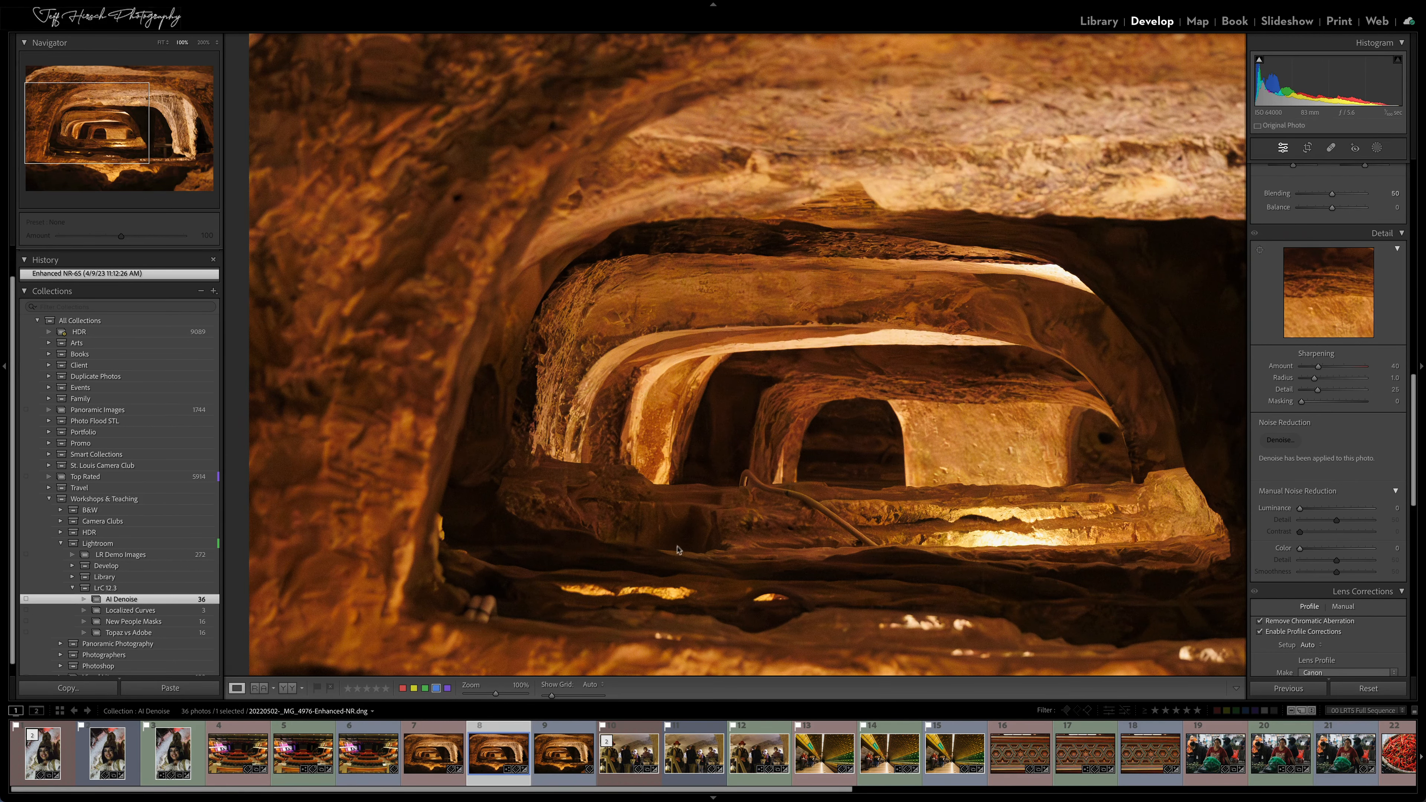
# Return to the grid and preview Denoise on the faces in _MG_4990.CR3, closing the Enhance preview without applying it
pyautogui.press('g')
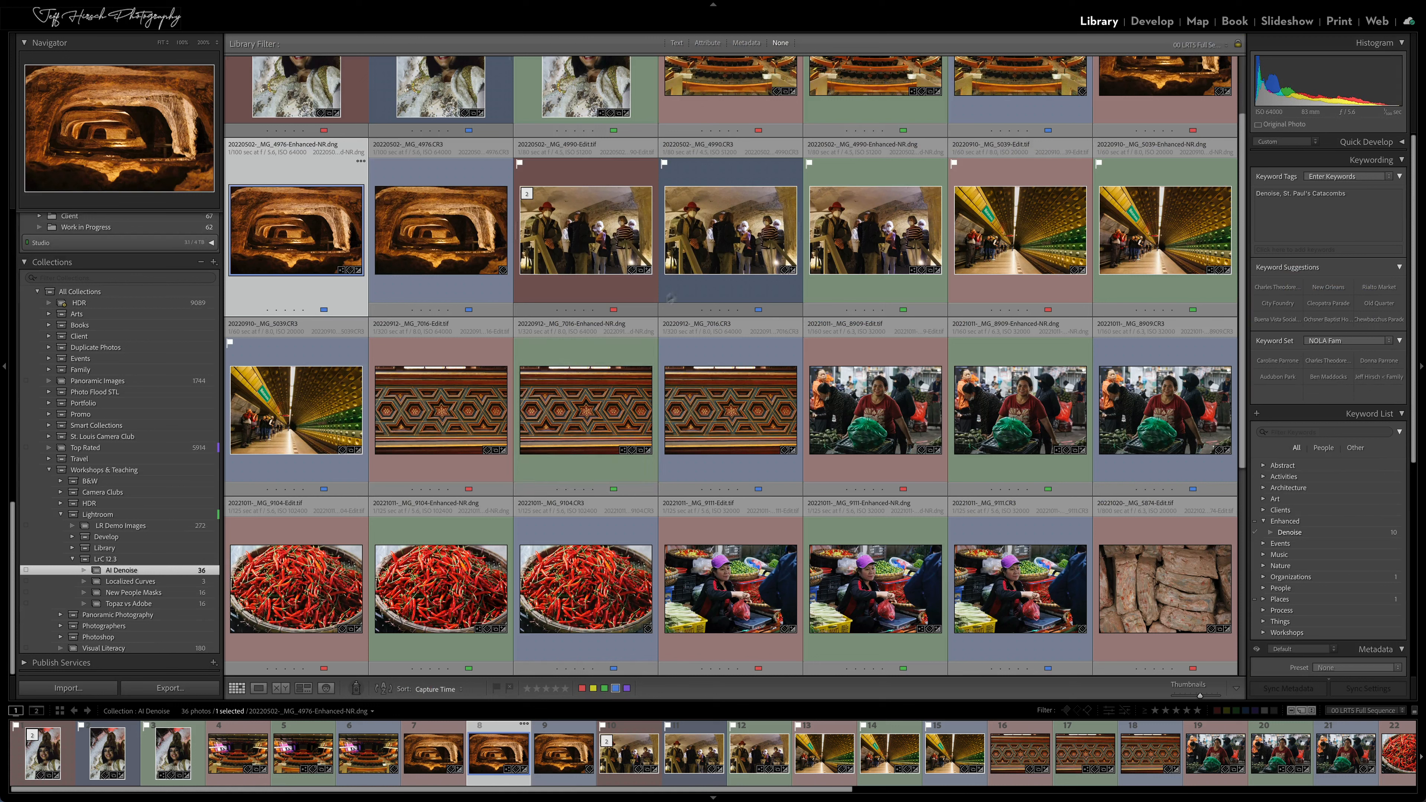
pyautogui.click(722, 235)
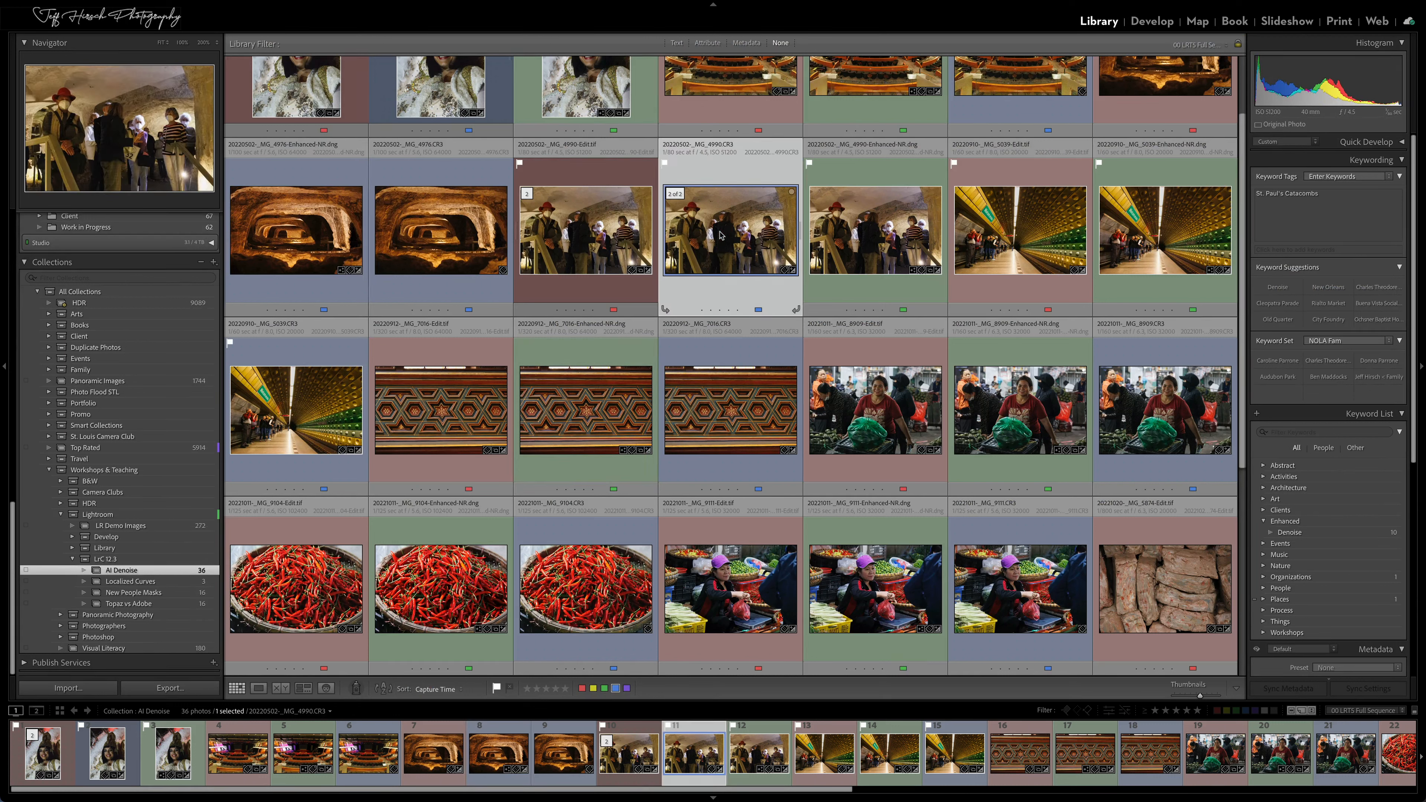
pyautogui.rightClick(722, 236)
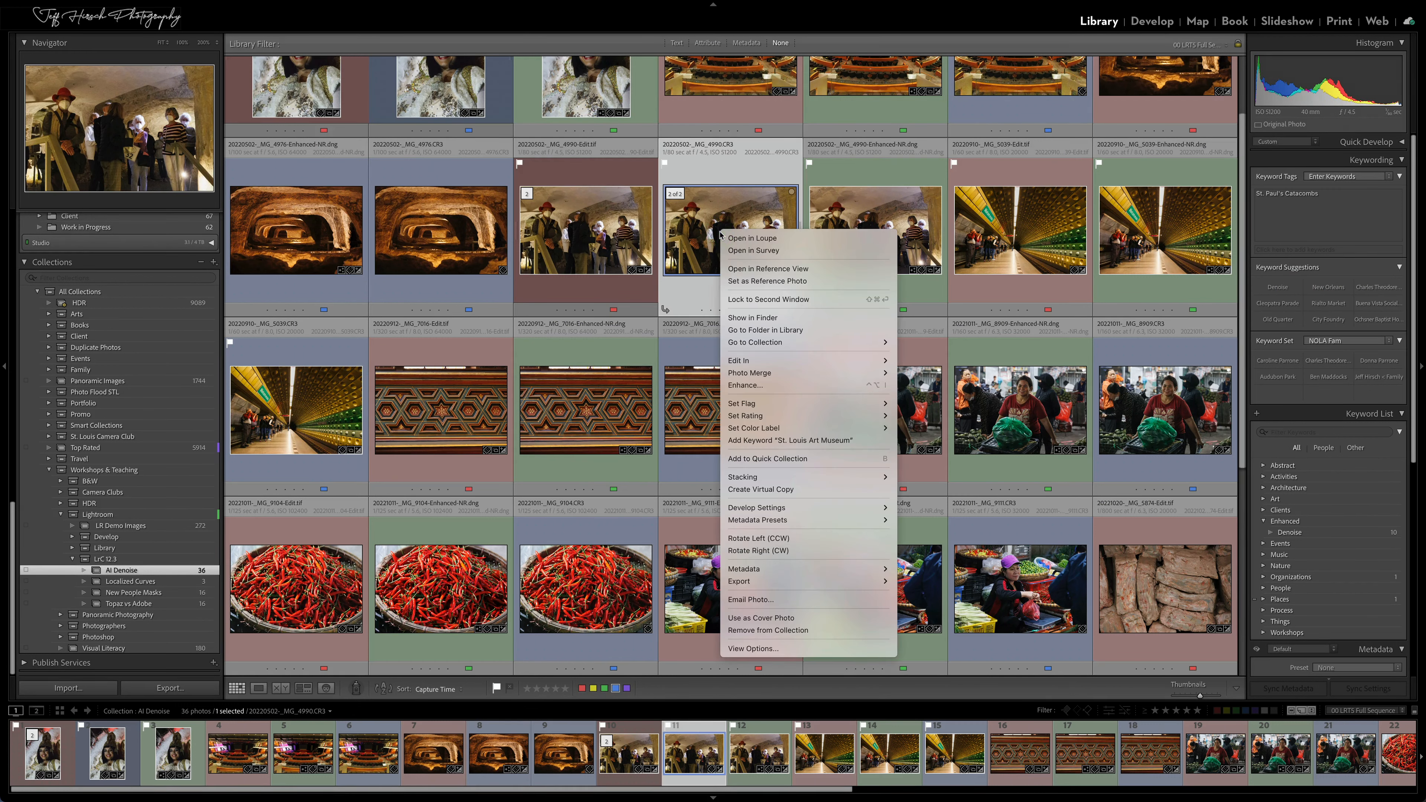
pyautogui.click(751, 386)
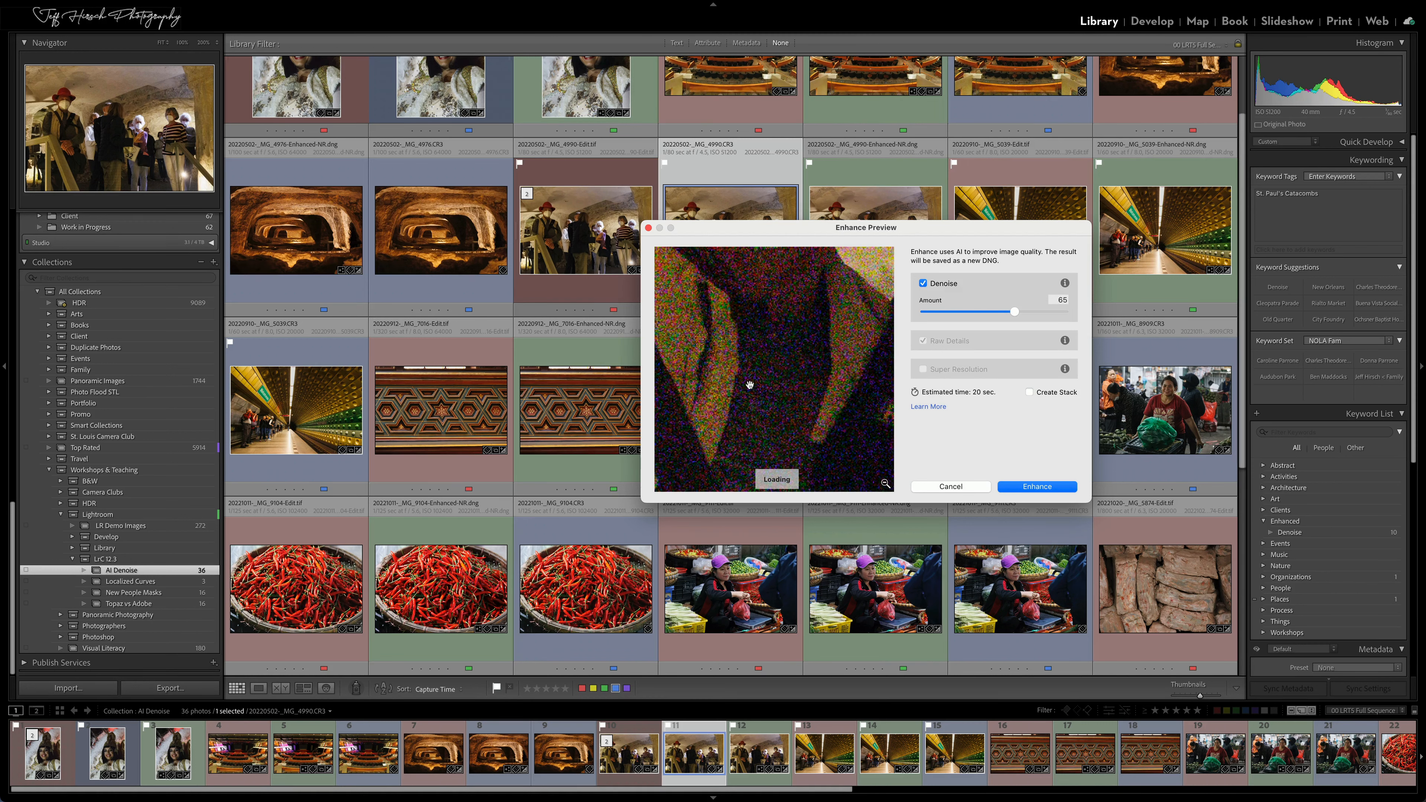
pyautogui.moveTo(752, 327); pyautogui.dragTo(793, 556)
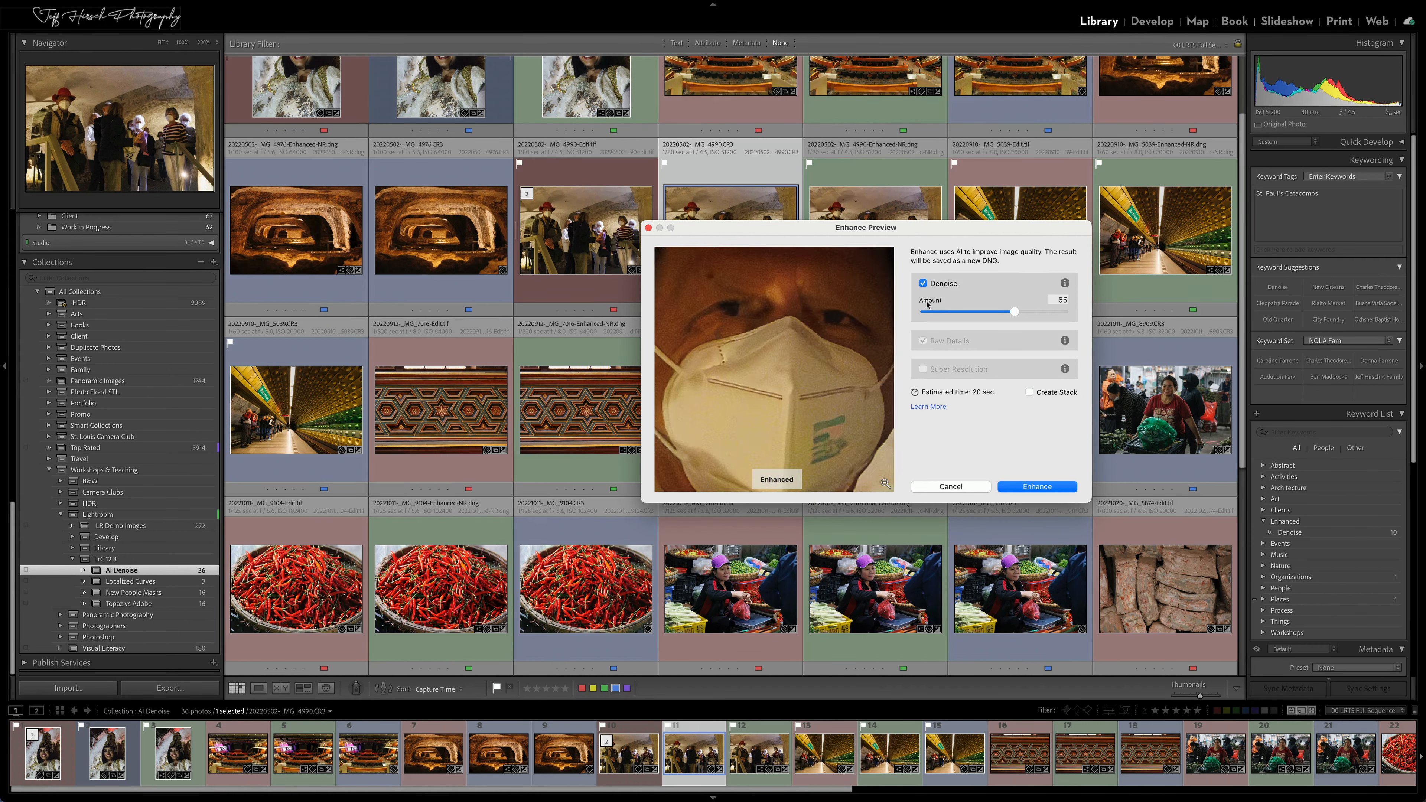
pyautogui.click(951, 486)
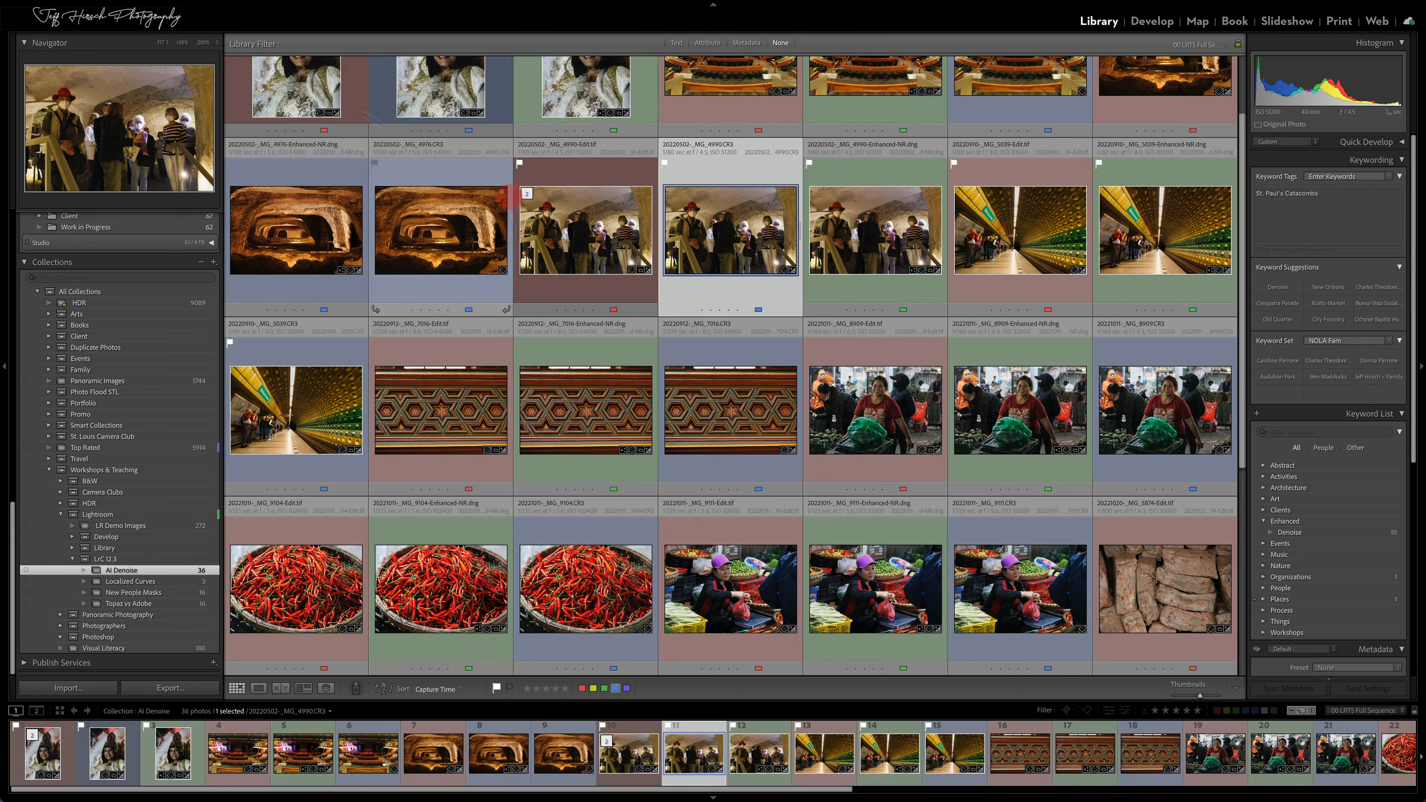
# Reopen the Enhance preview for _MG_4990.CR3, disable Denoise and try Super Resolution on and off
pyautogui.click(198, 7)
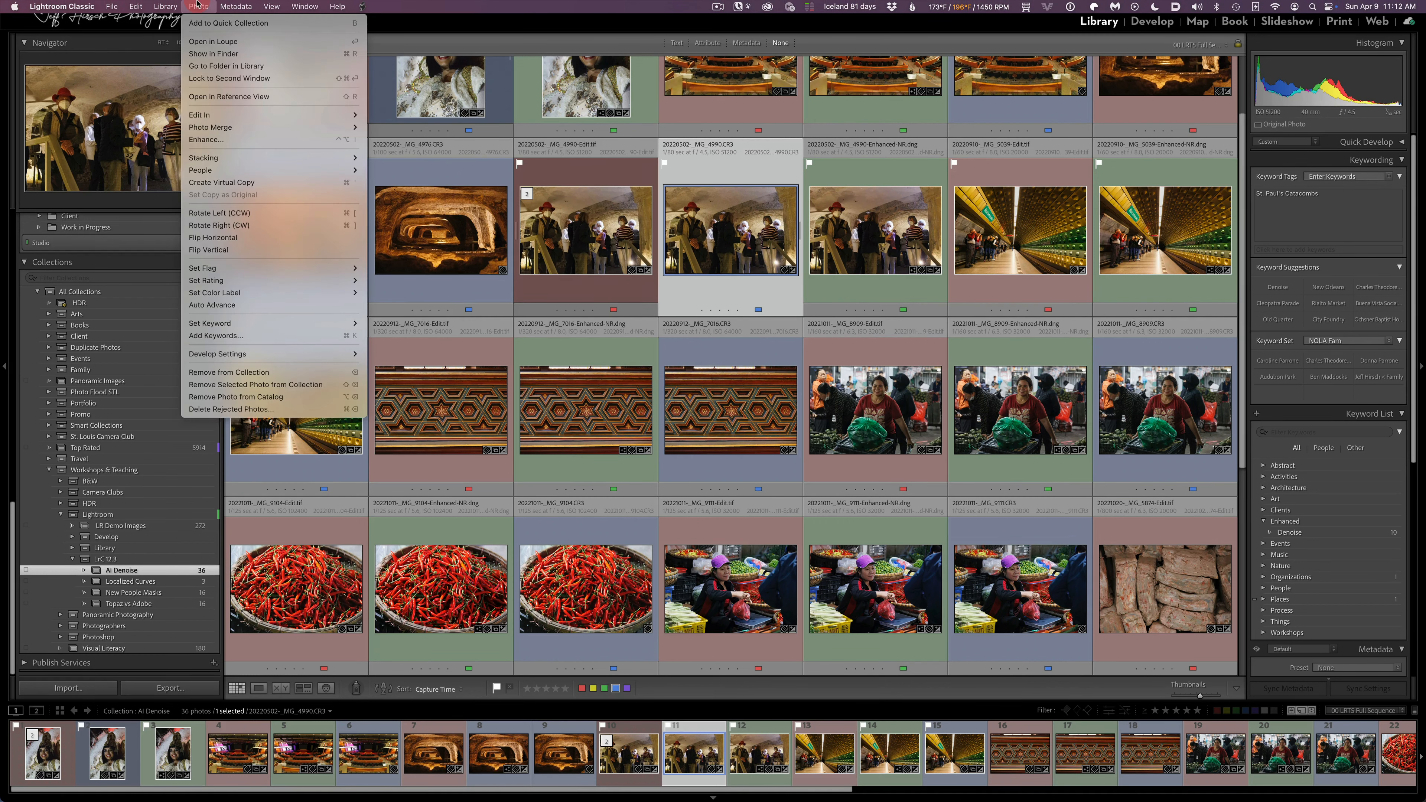
pyautogui.click(243, 140)
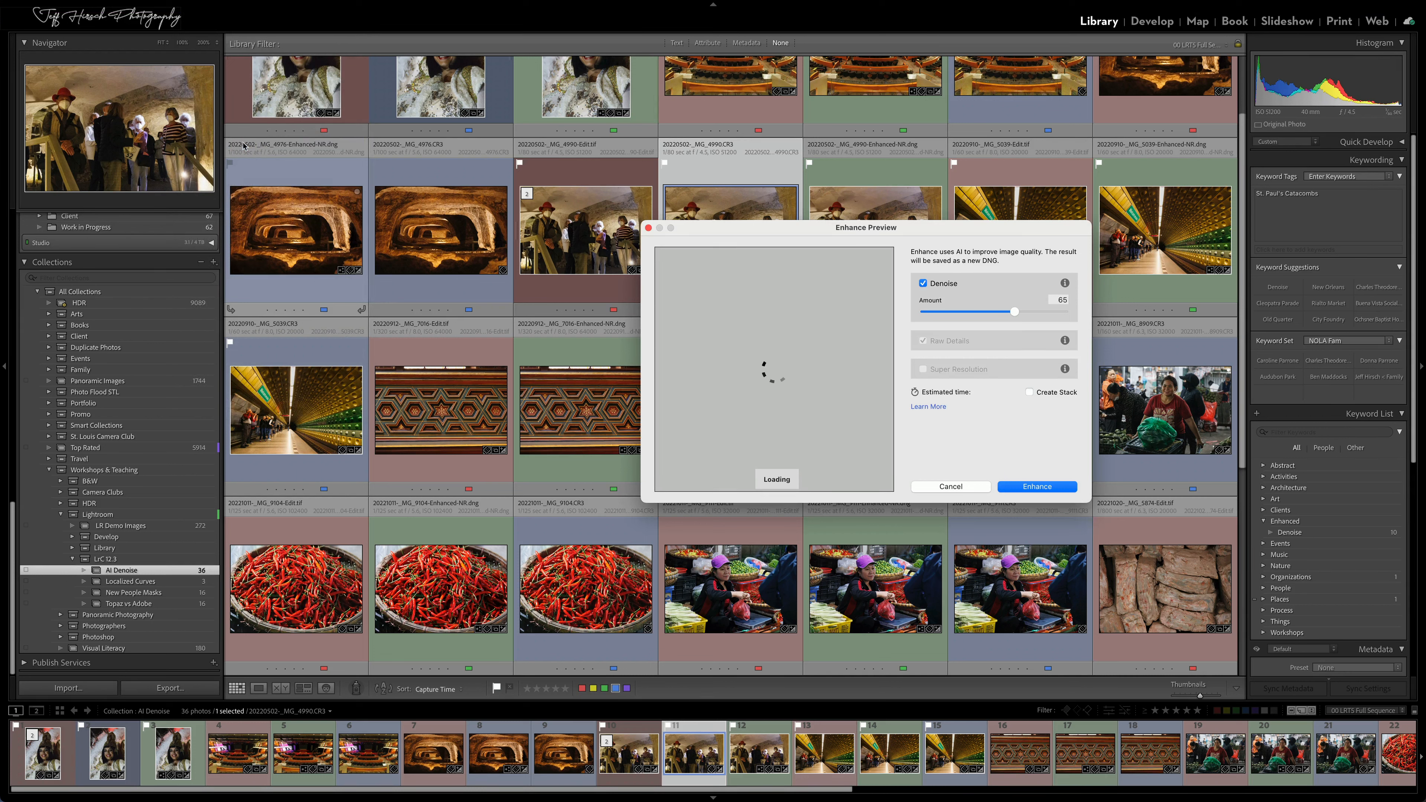
pyautogui.moveTo(771, 325); pyautogui.dragTo(782, 518)
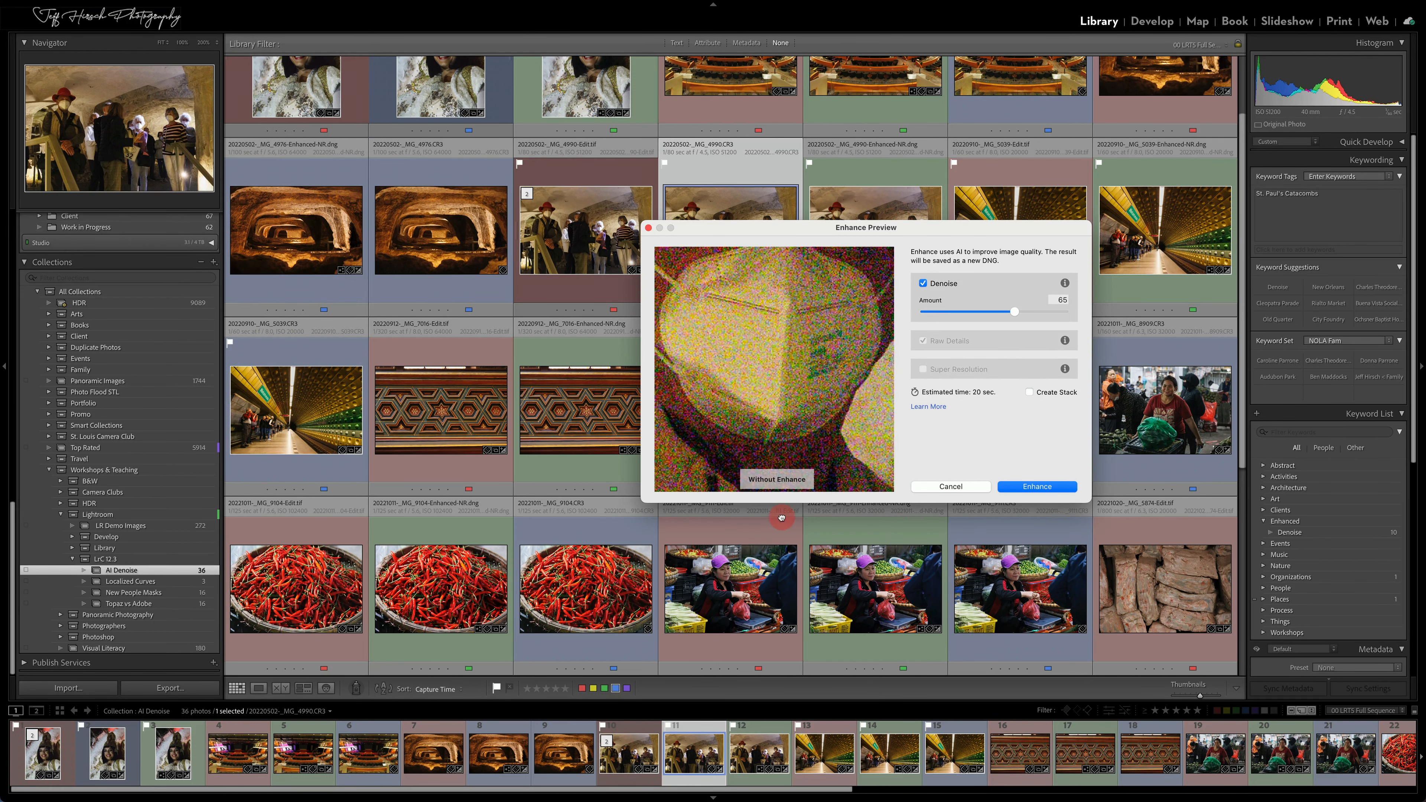
pyautogui.click(922, 283)
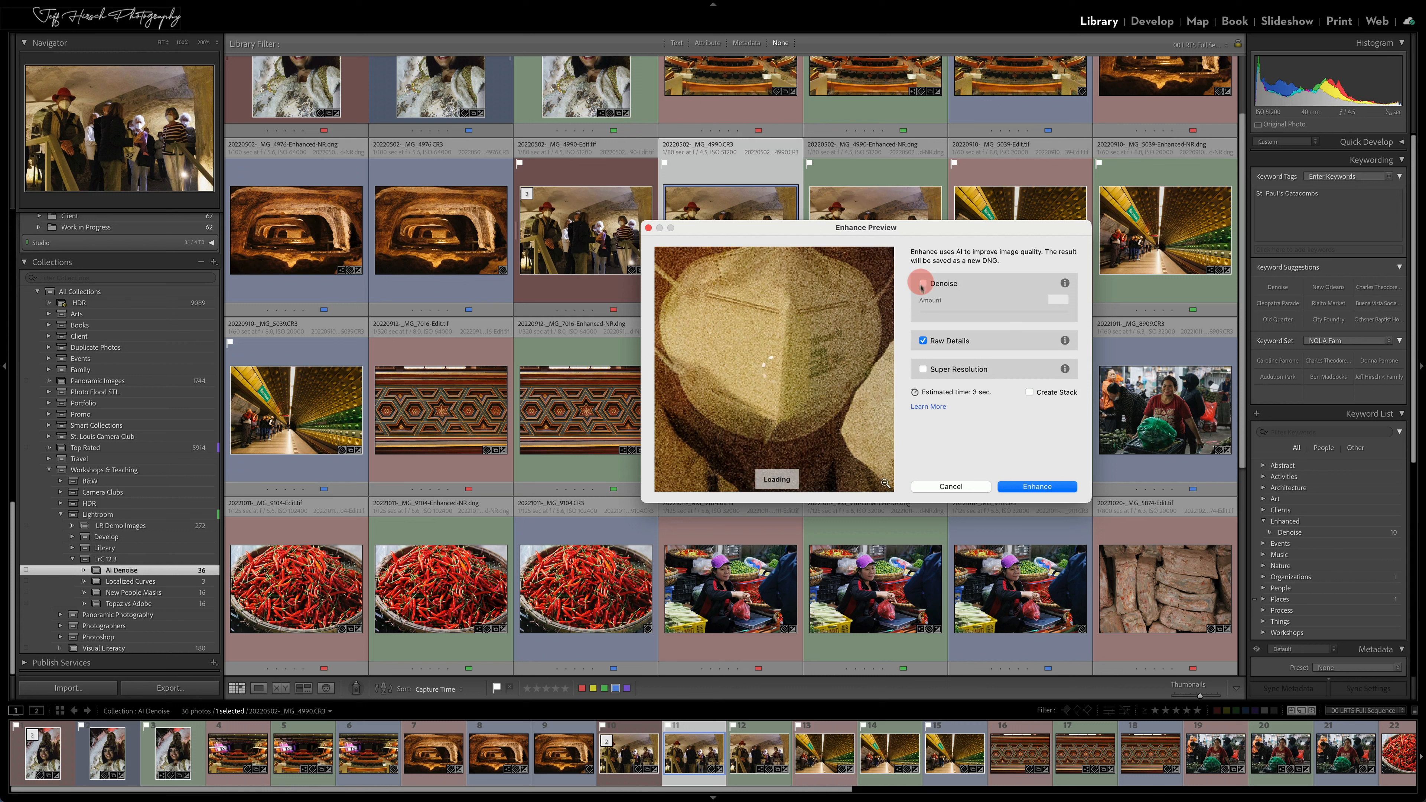
pyautogui.click(923, 369)
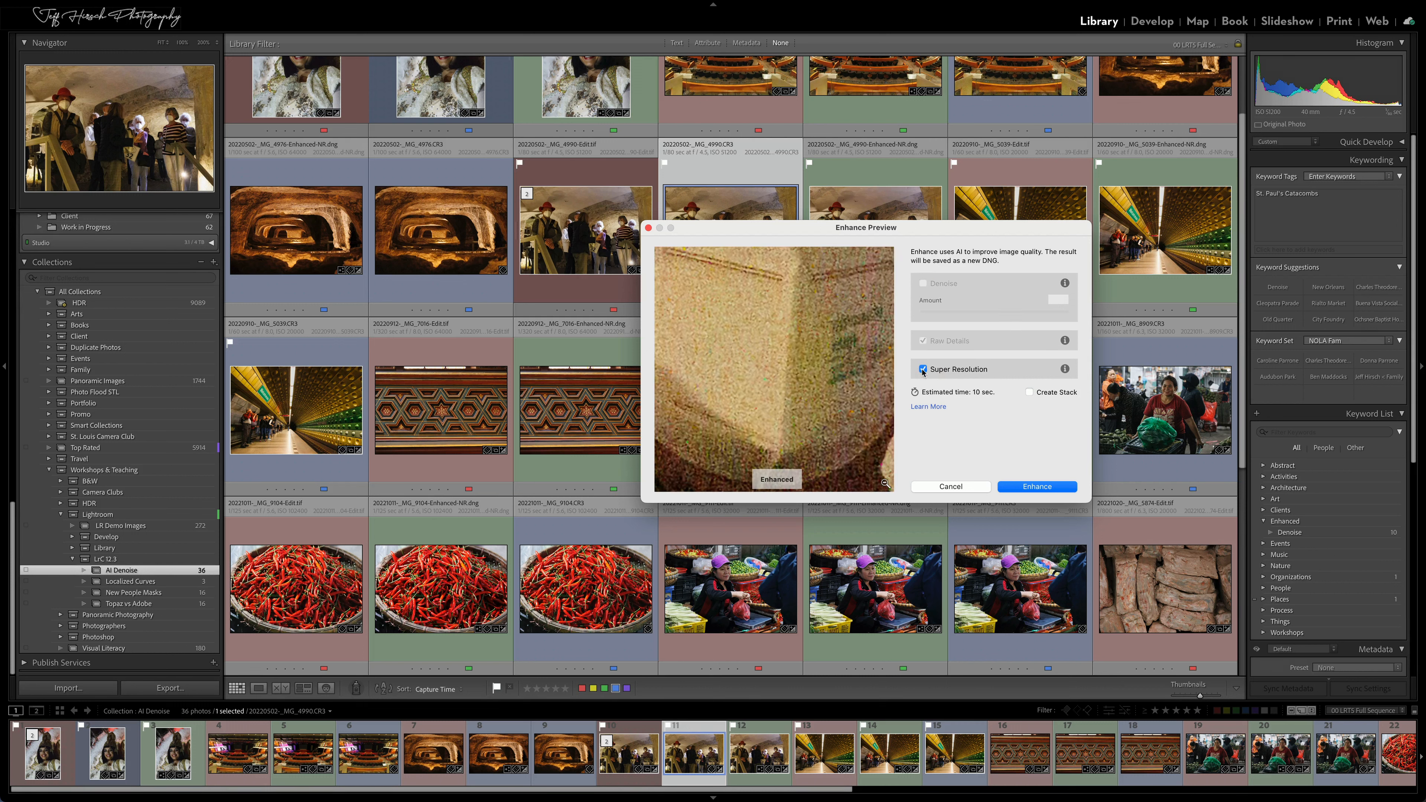
pyautogui.click(923, 370)
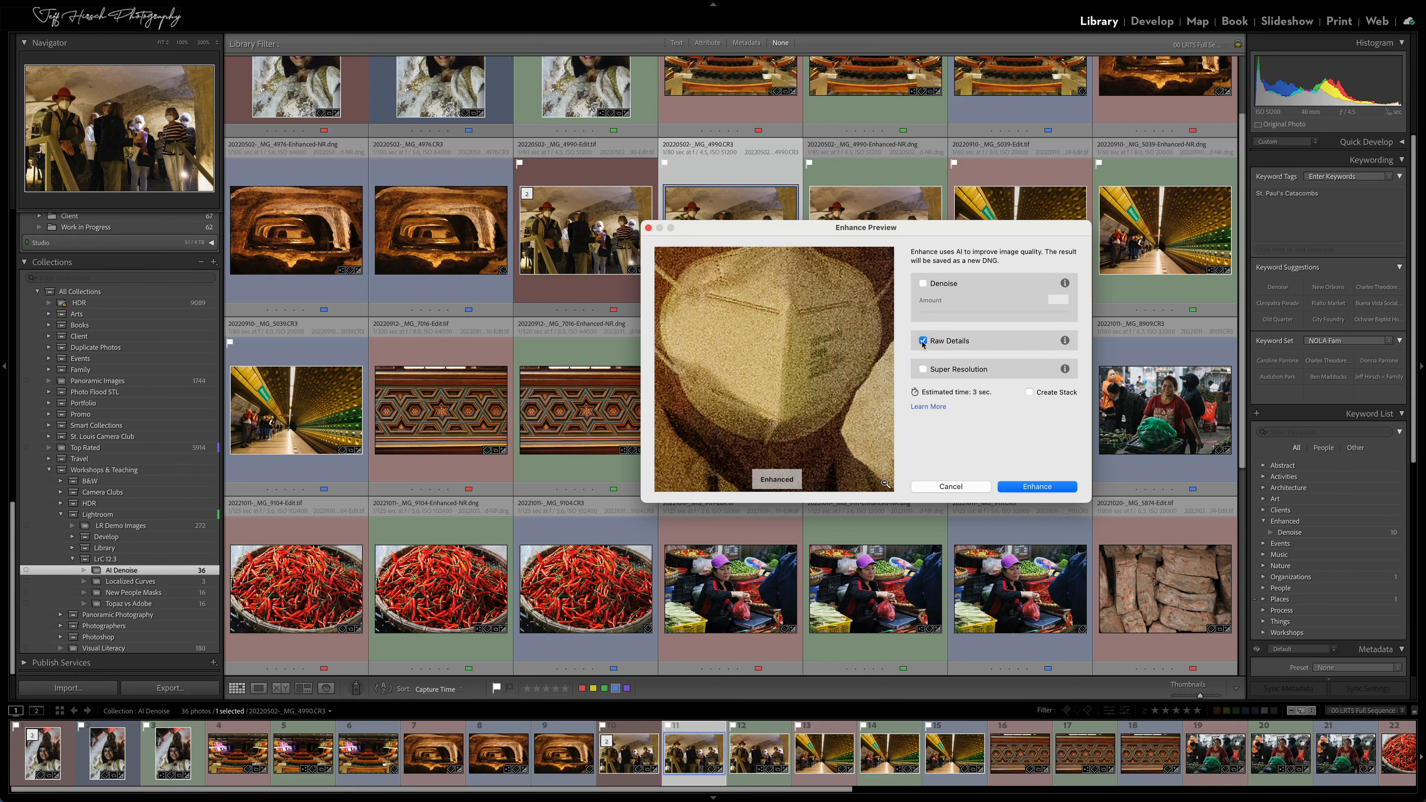
# Compare the masked face with Raw Details off and on, switch back to Denoise, and cancel the enhancement
pyautogui.moveTo(808, 326); pyautogui.dragTo(812, 446)
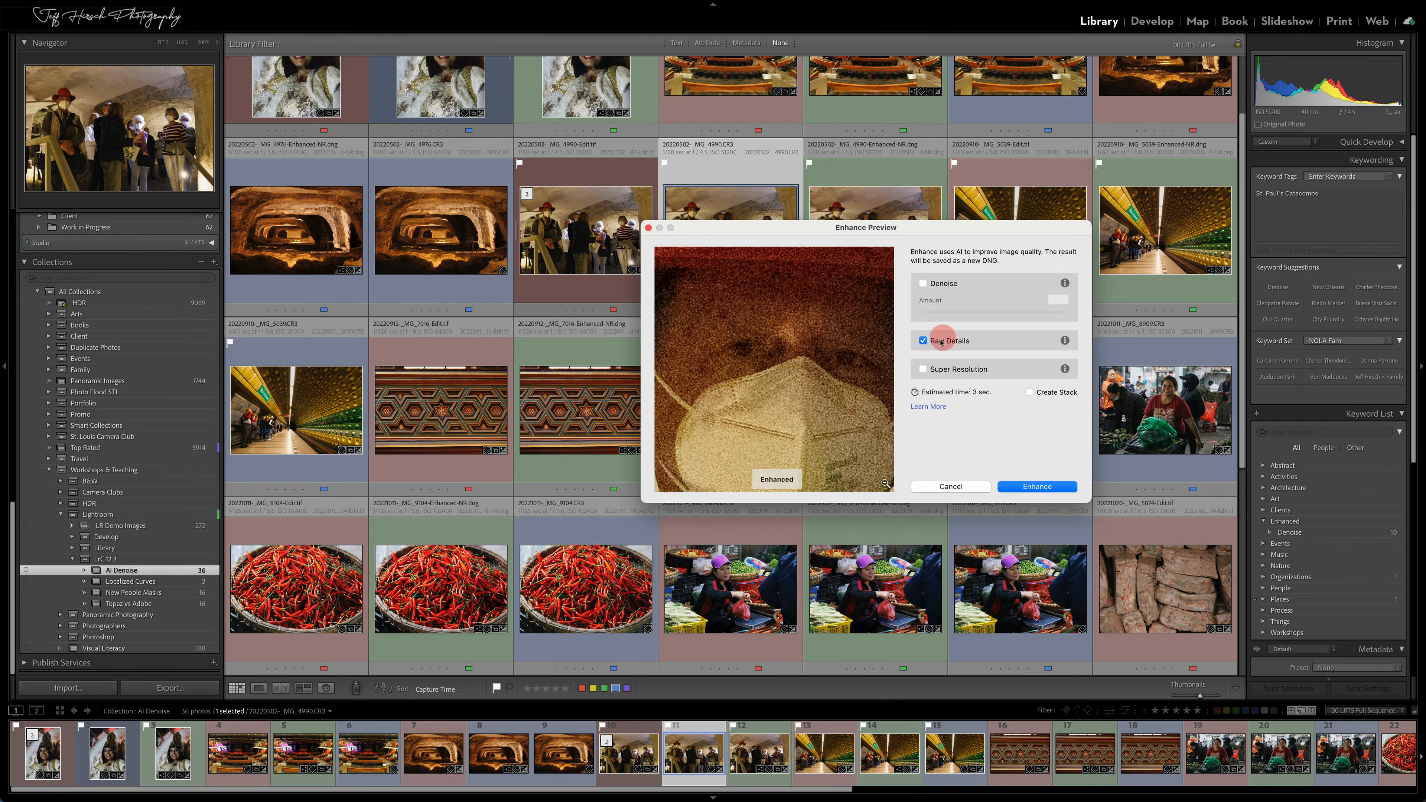
pyautogui.click(923, 340)
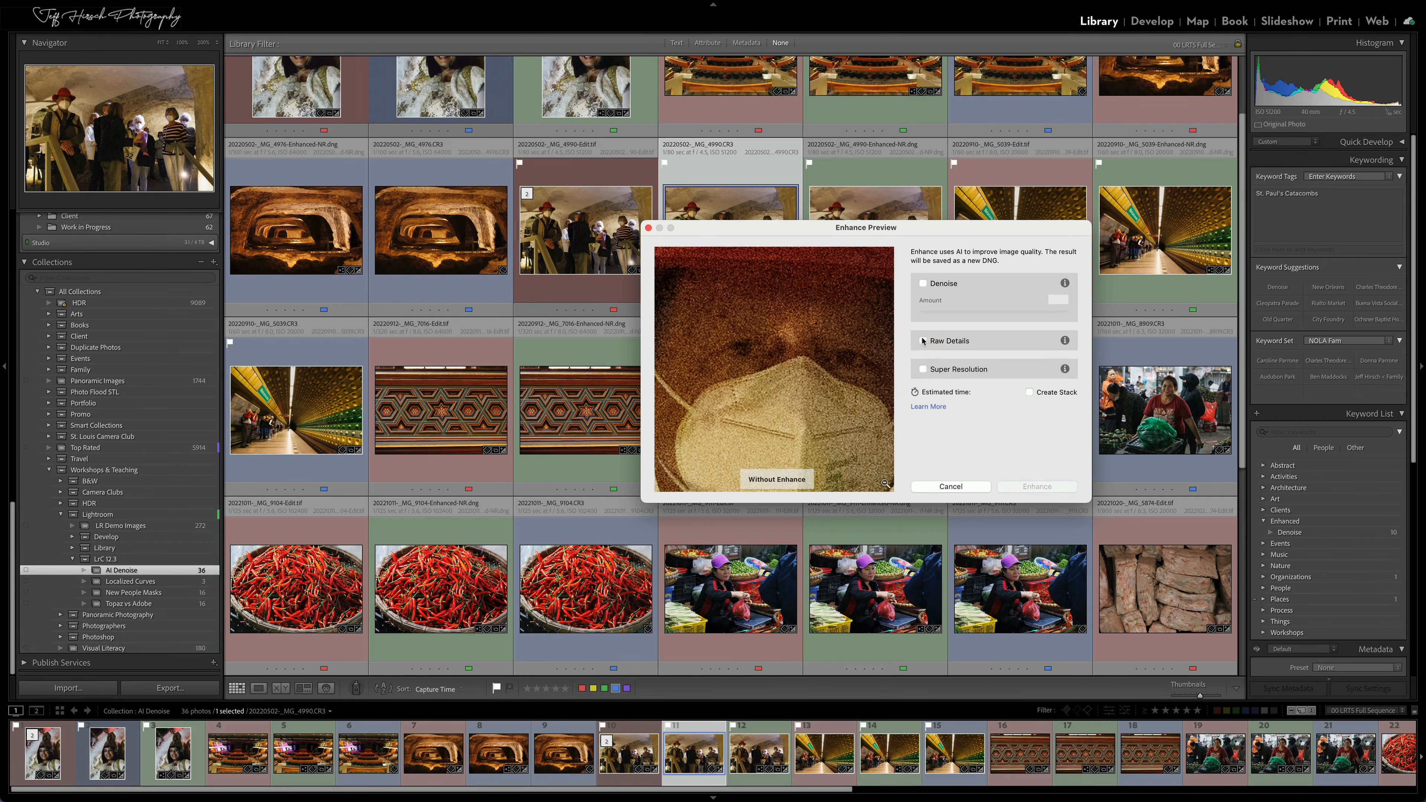
pyautogui.click(923, 341)
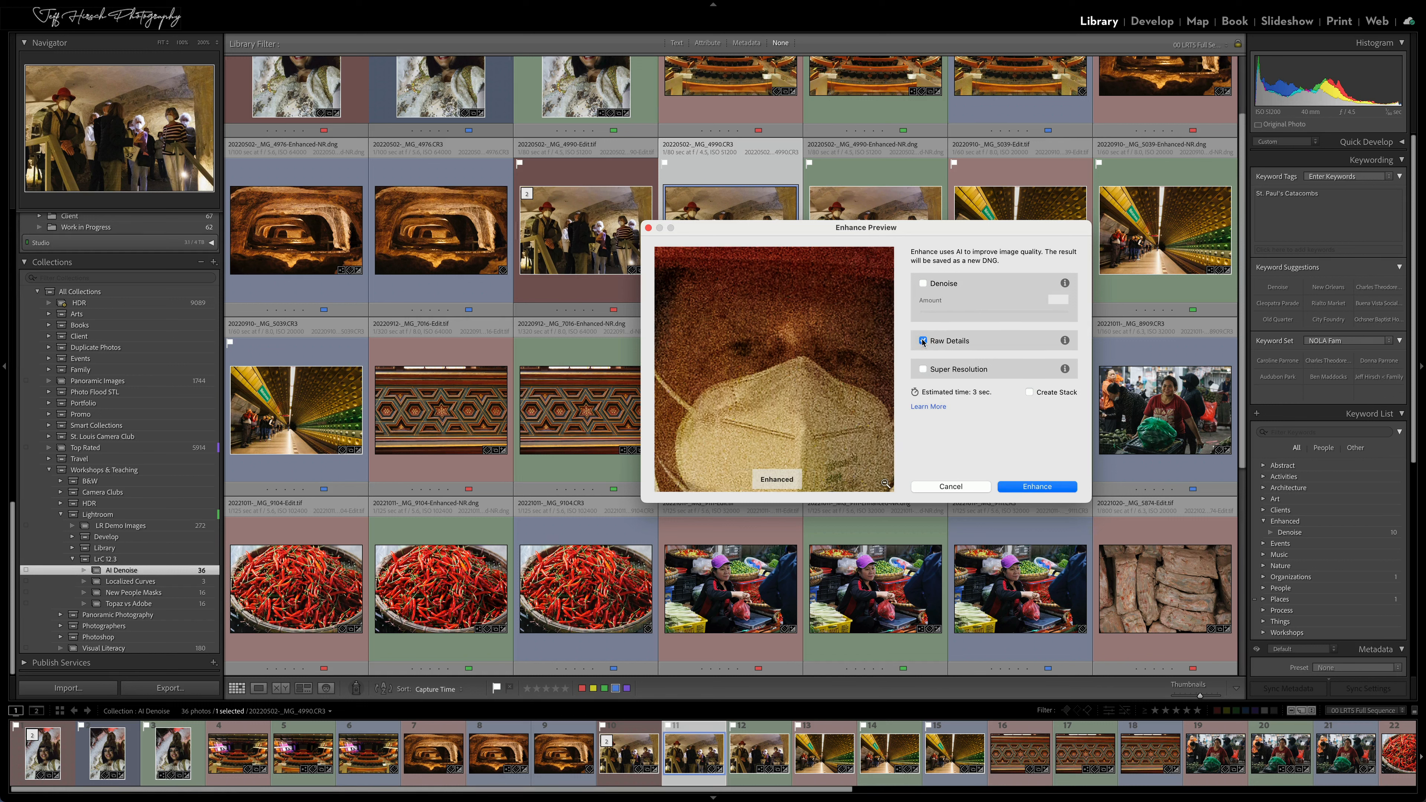
pyautogui.click(923, 341)
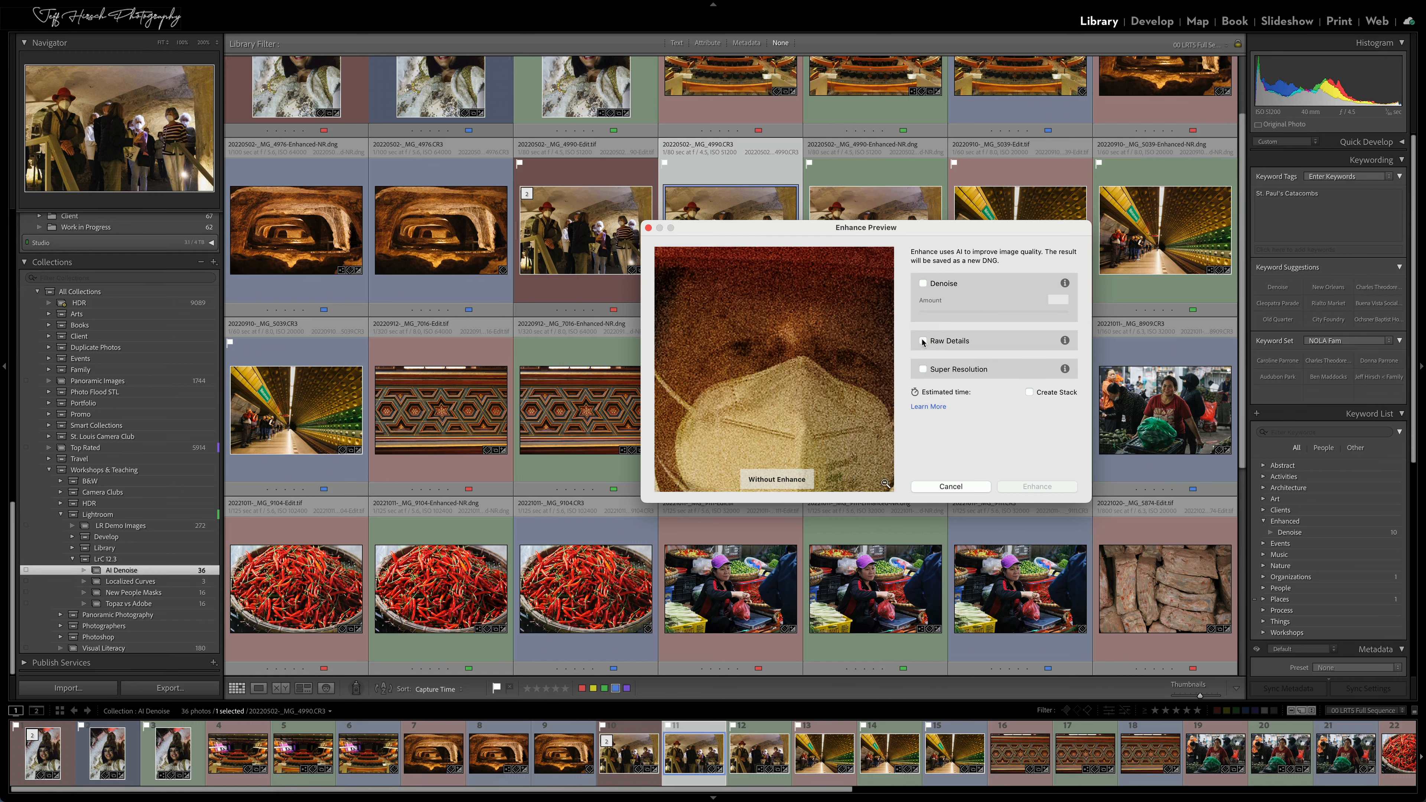
pyautogui.click(923, 283)
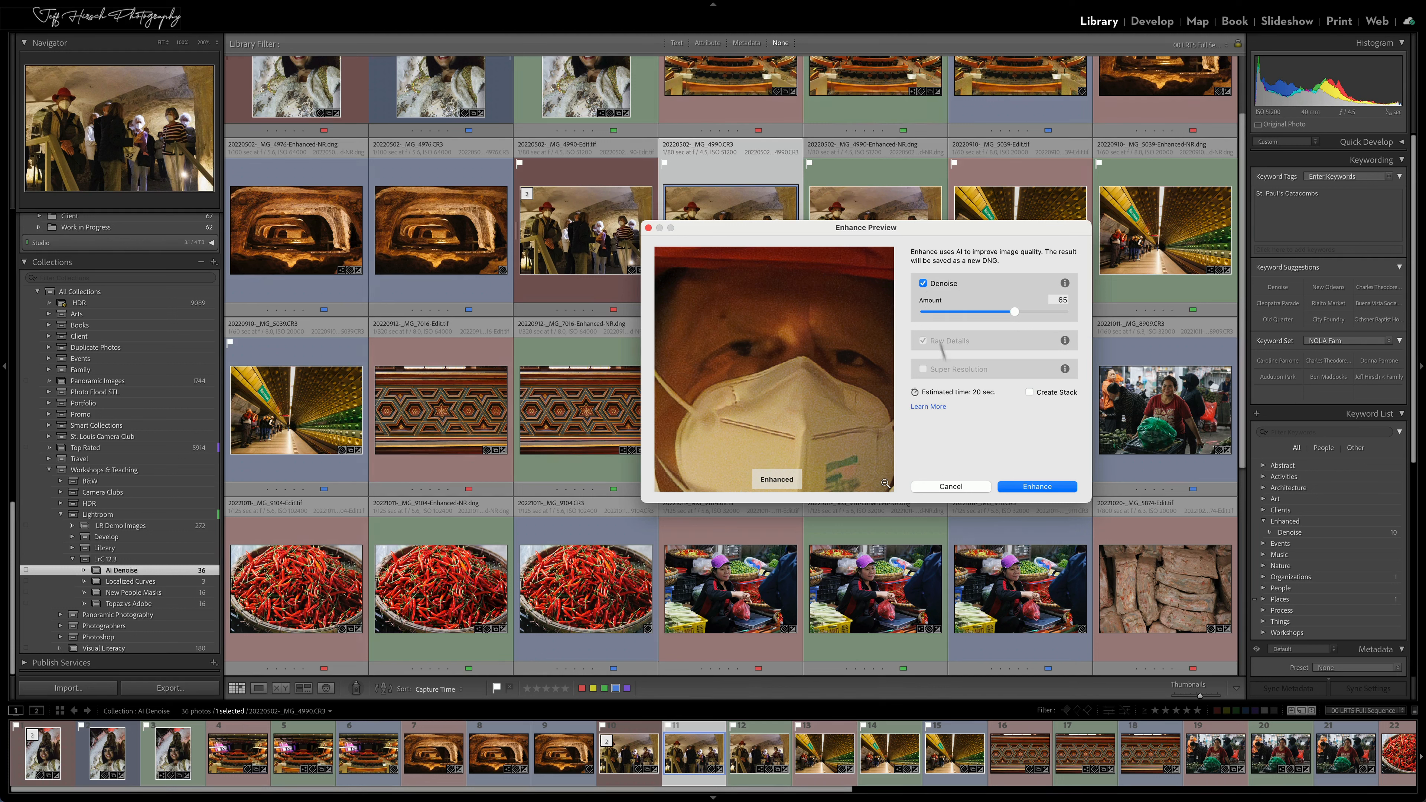
pyautogui.click(951, 487)
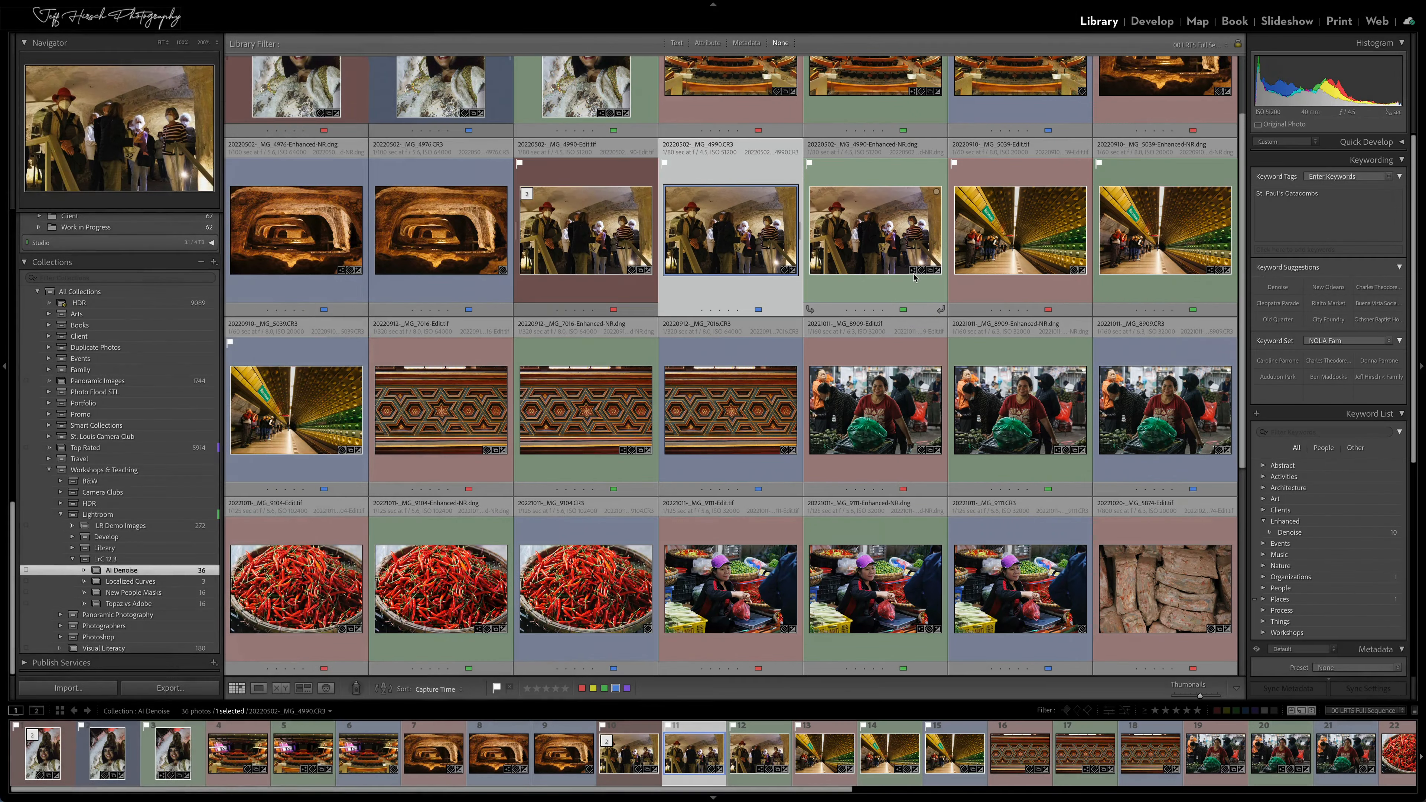
# Check the File Handling preference for automatically adding keywords to Enhanced images, and view the Enhanced entry in the keyword list
pyautogui.press('super+comma')
pyautogui.click(683, 115)
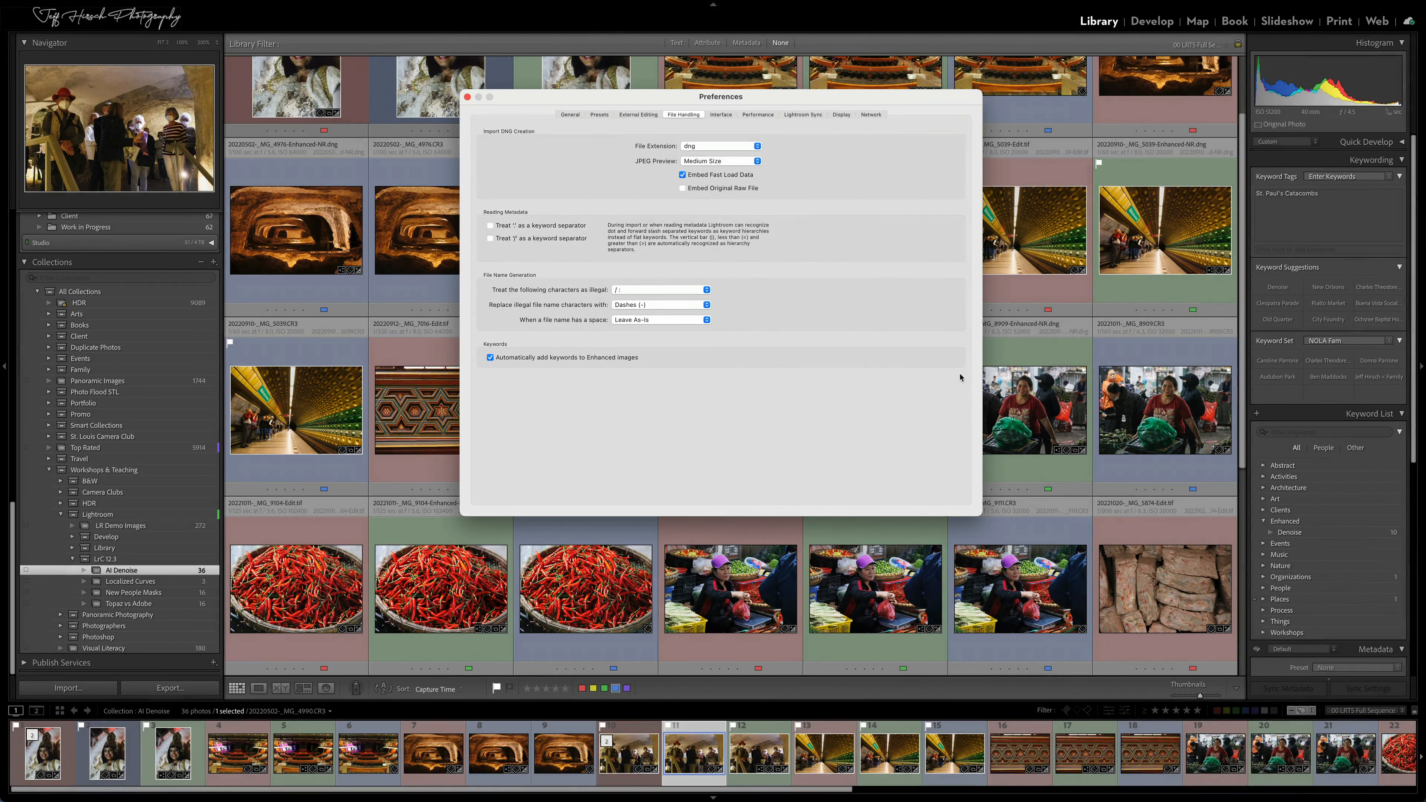
pyautogui.click(467, 97)
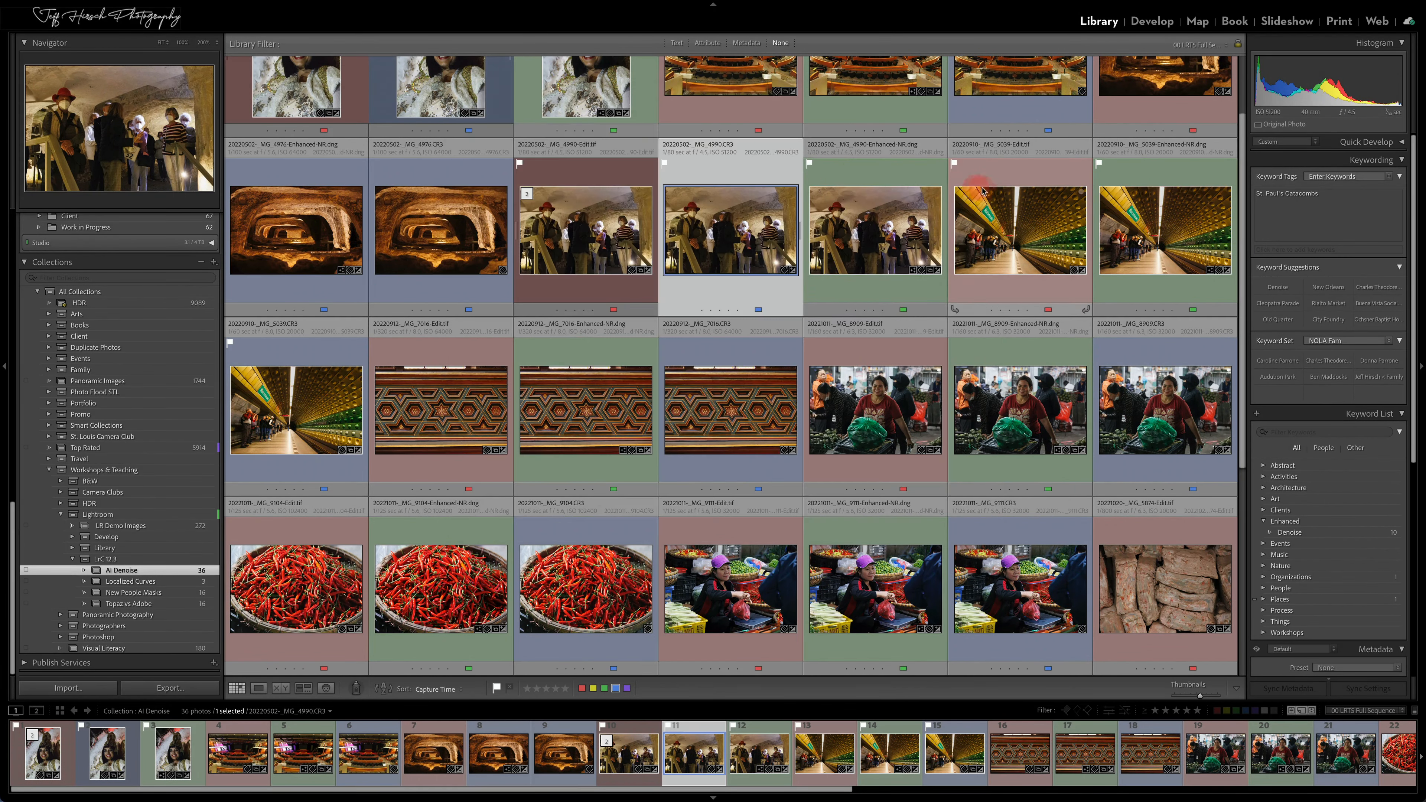
pyautogui.scroll(-3, 1296, 449)
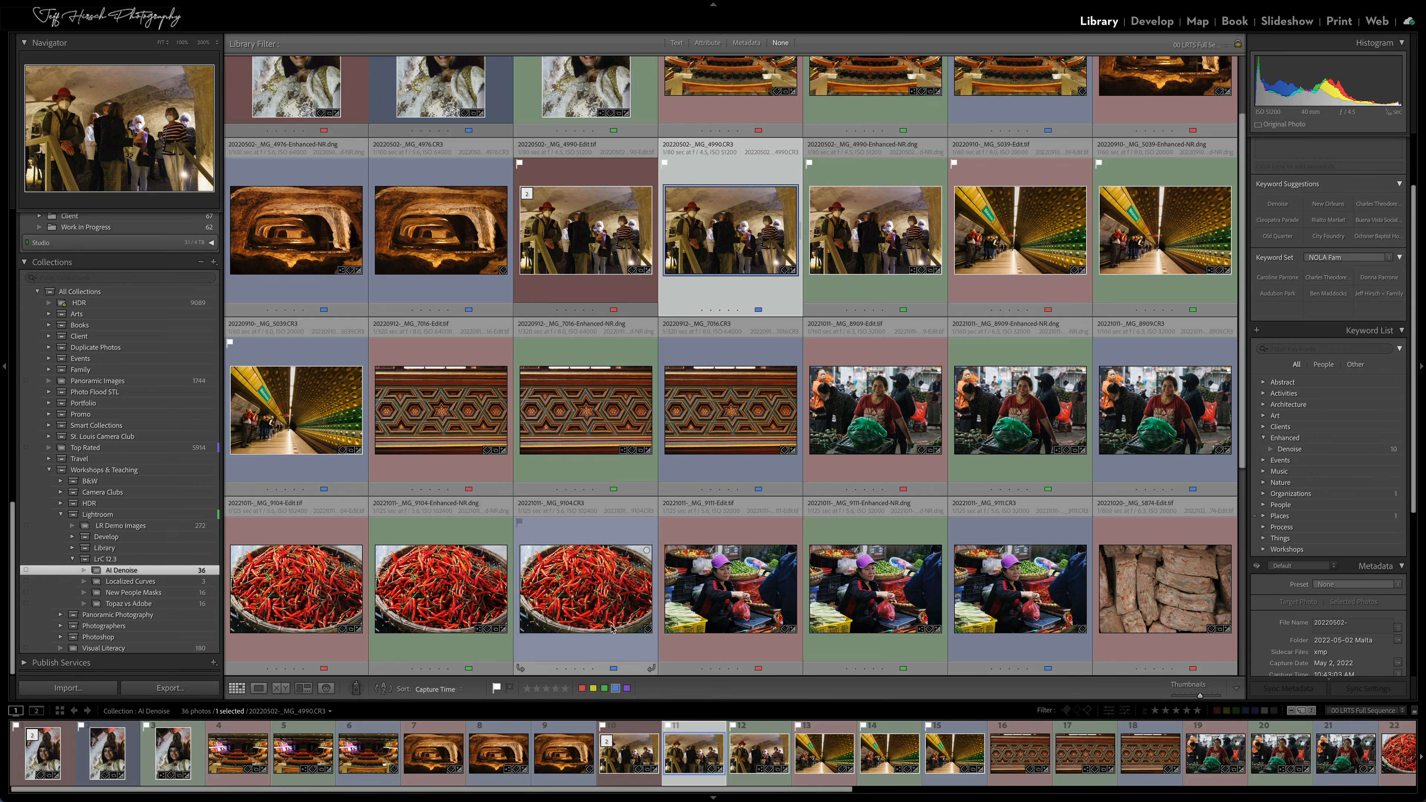
# Compare the chili pepper photo _MG_9104.CR3 side by side with its Enhanced-NR DNG, and return to the grid
pyautogui.click(564, 595)
pyautogui.keyDown('shift'); pyautogui.click(445, 594); pyautogui.keyUp('shift')
pyautogui.press('c')
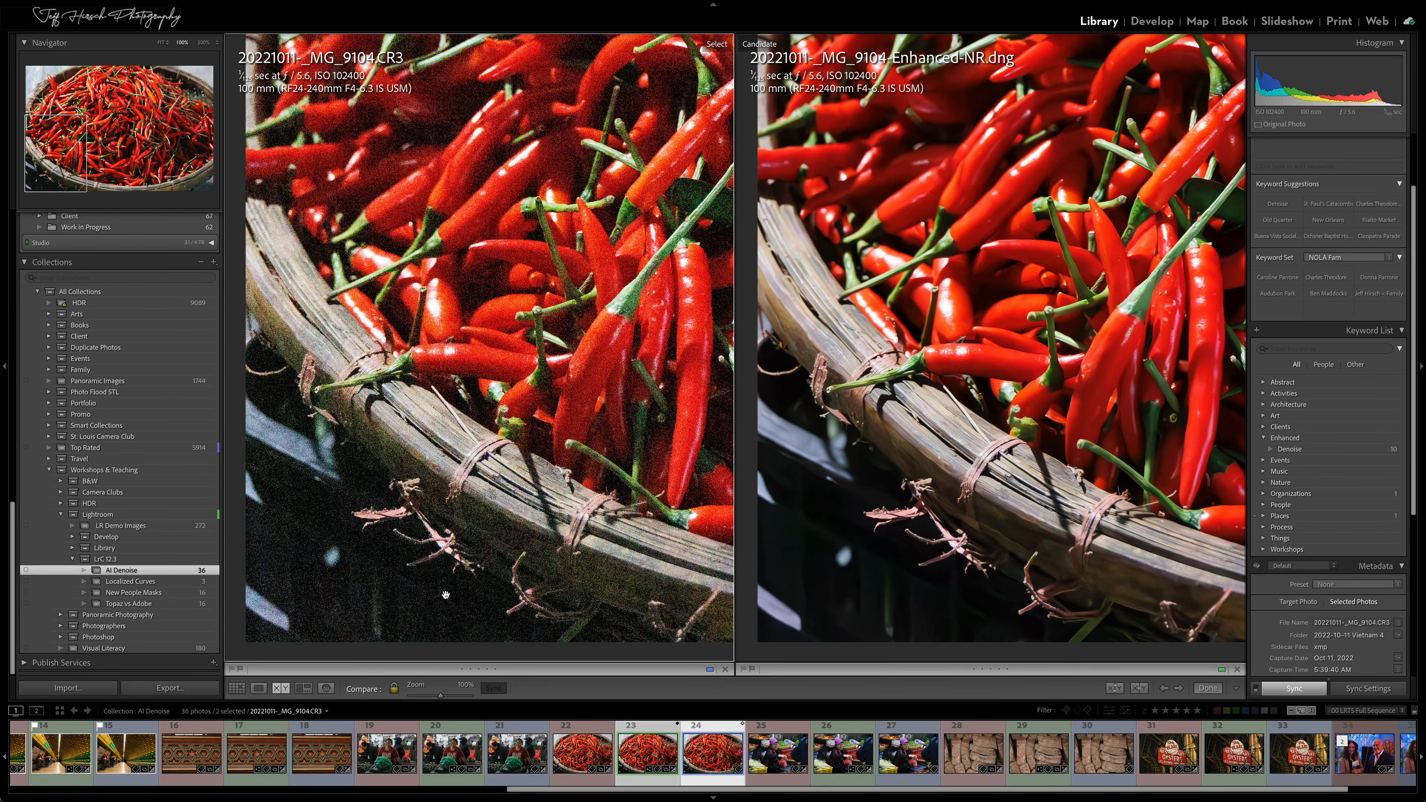
pyautogui.press('g')
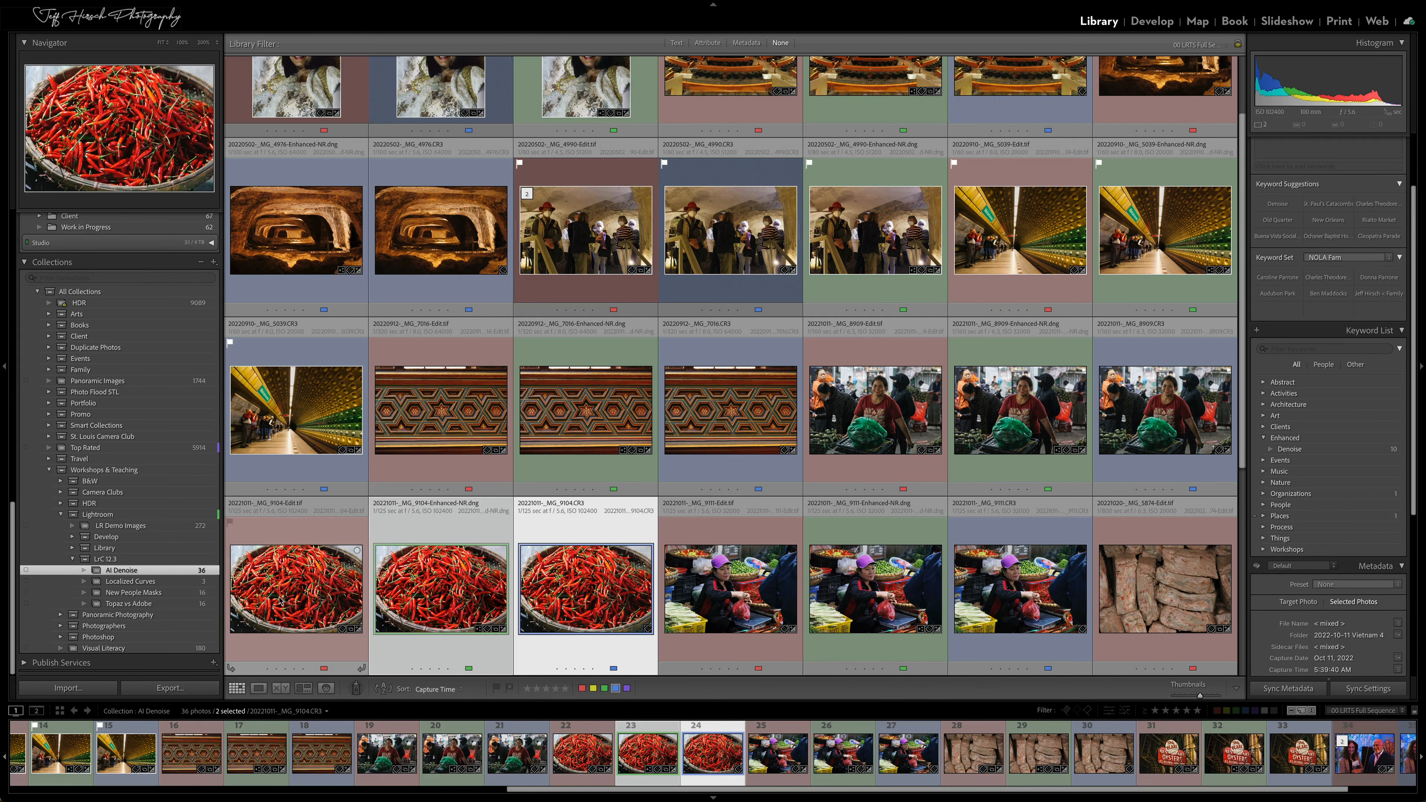
# Show the Topaz vs Adobe collection, clear the selection, and select the portrait IMG_1183-Edit.tif
pyautogui.click(167, 605)
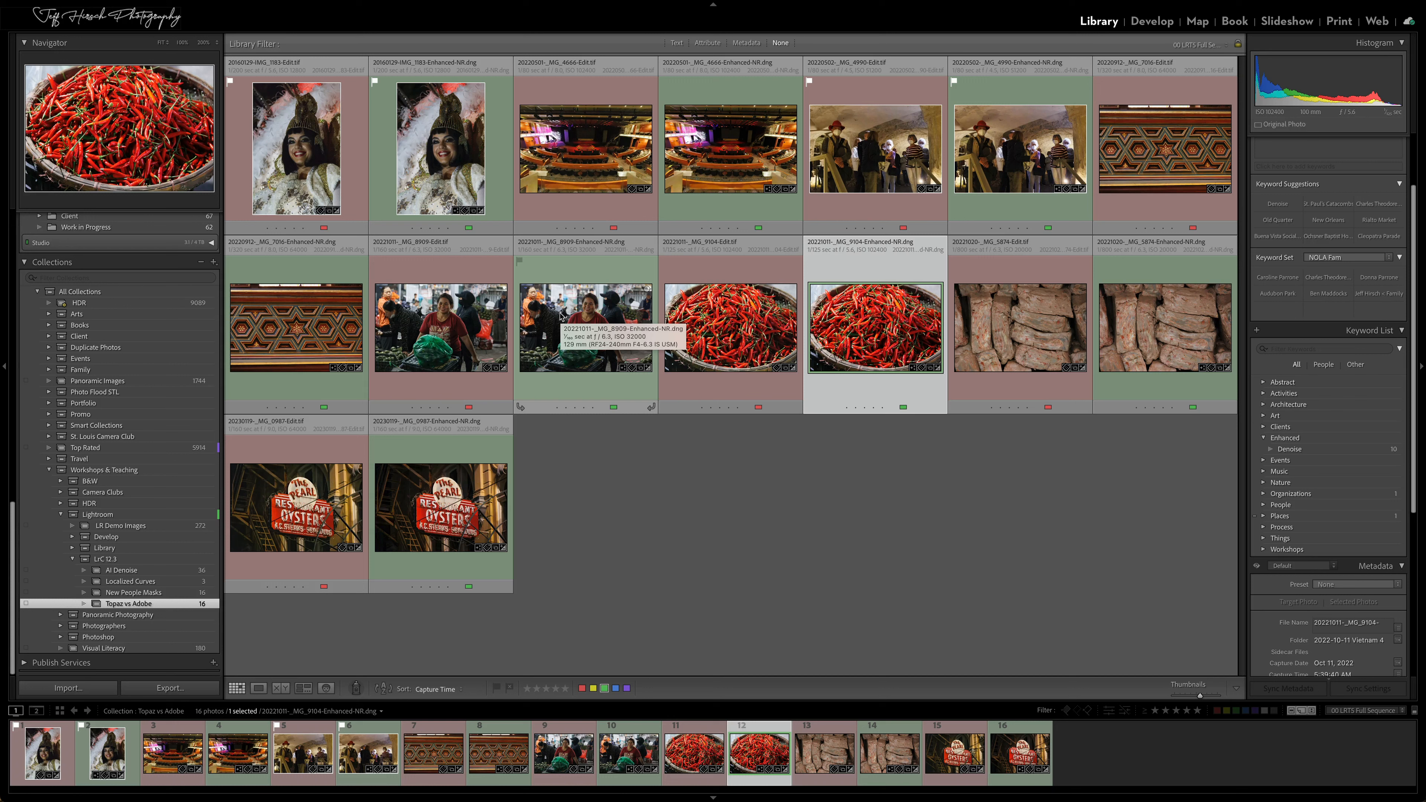
pyautogui.click(602, 463)
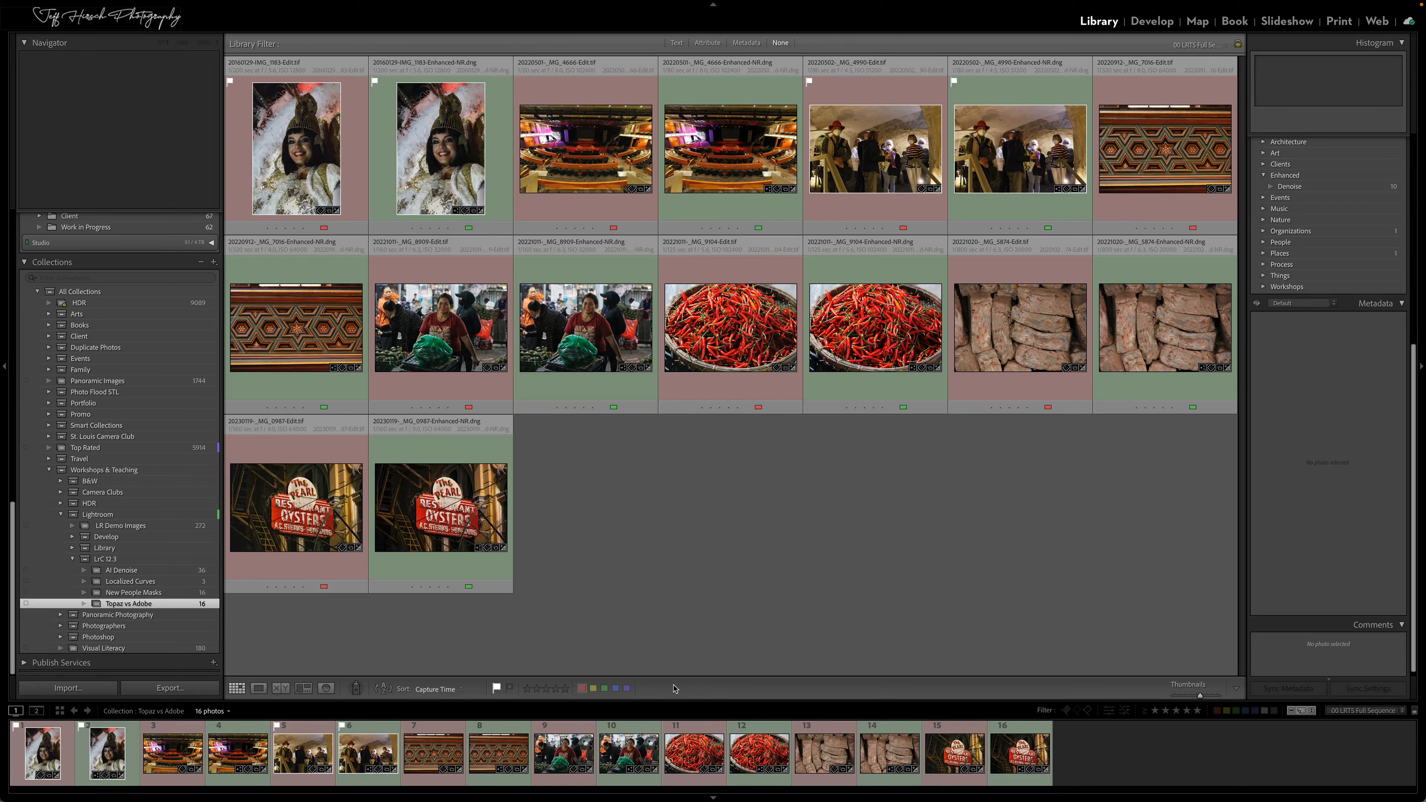
pyautogui.click(282, 140)
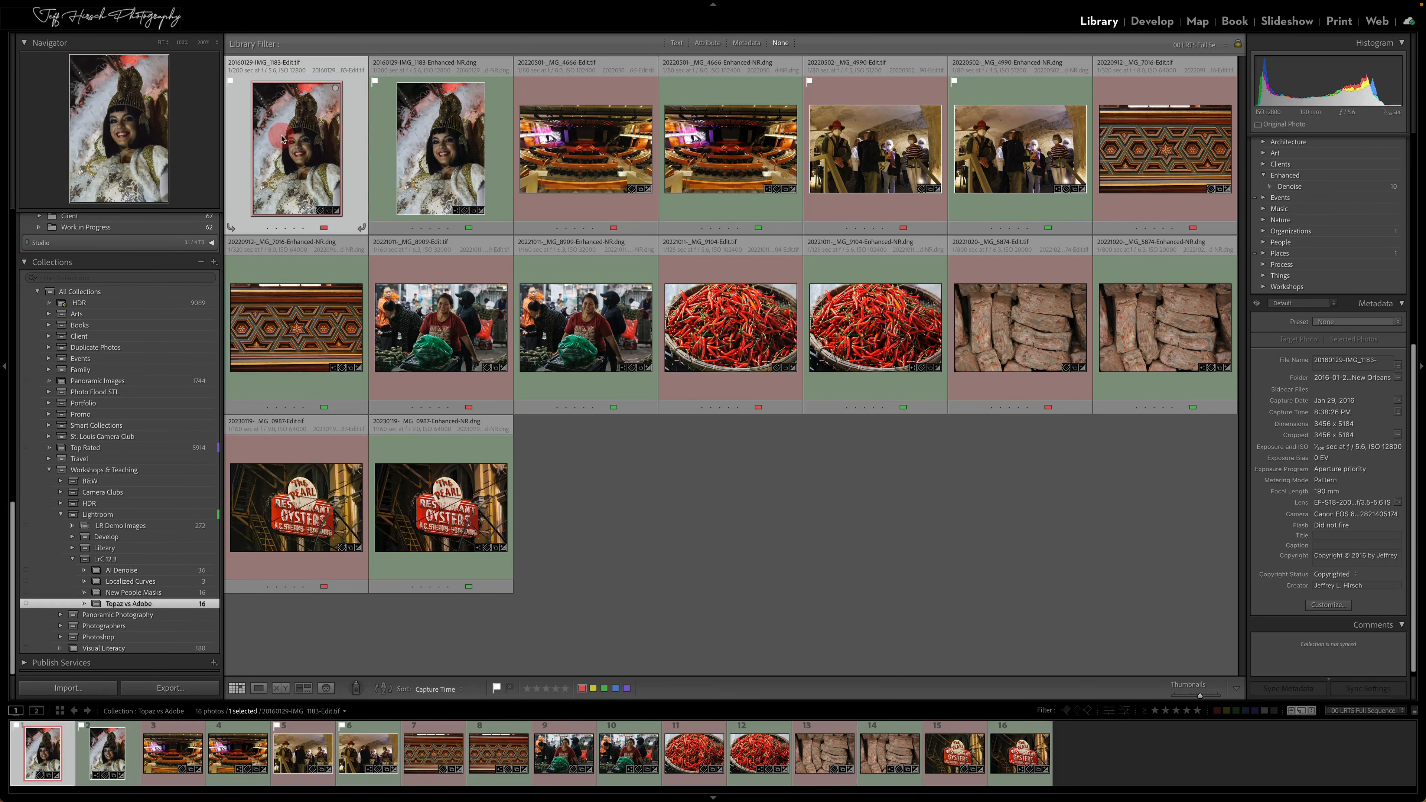
# Open IMG_1183.dng from the AI Denoise collection in Loupe view and inspect the woman's face at 100%
pyautogui.click(158, 570)
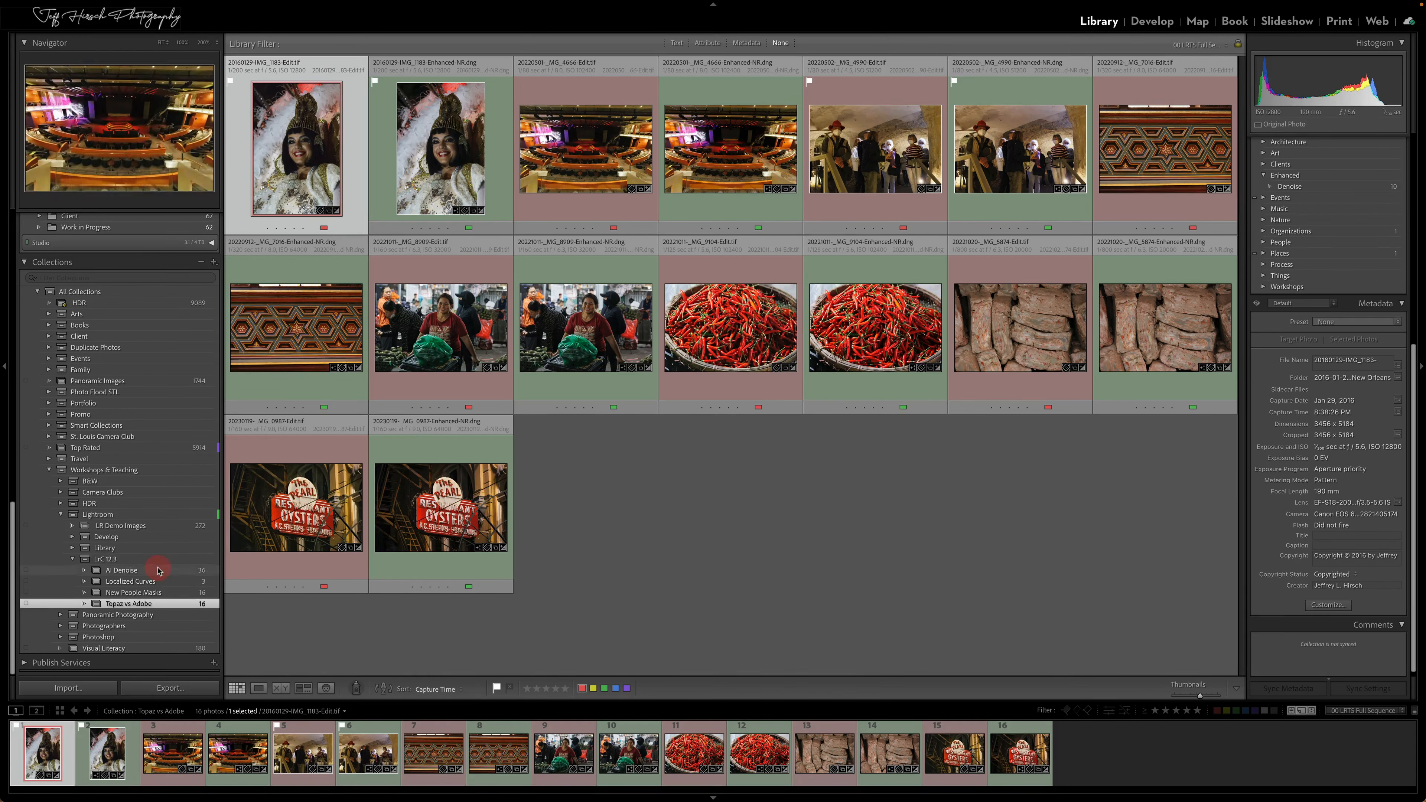
pyautogui.doubleClick(424, 160)
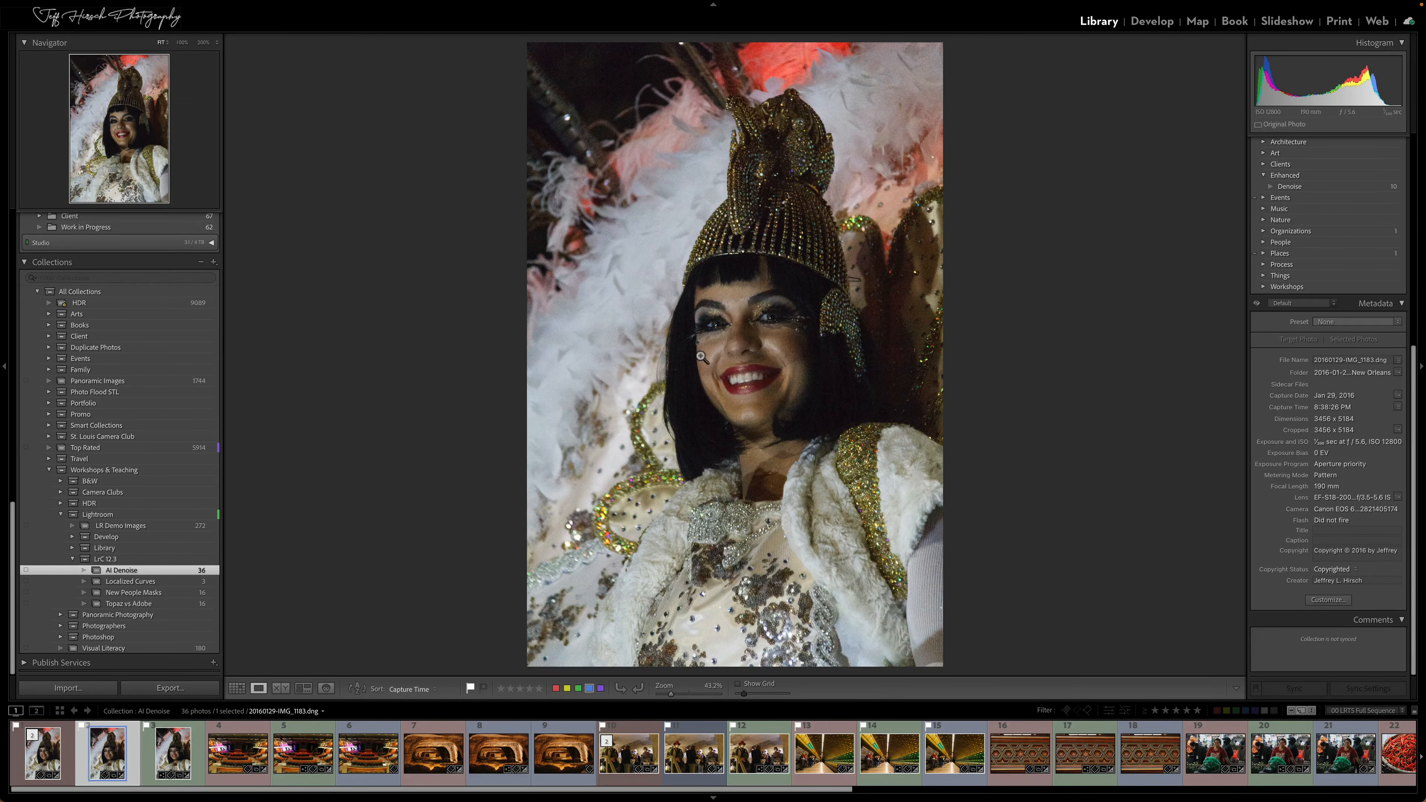
pyautogui.click(701, 356)
pyautogui.moveTo(741, 491); pyautogui.dragTo(713, 431)
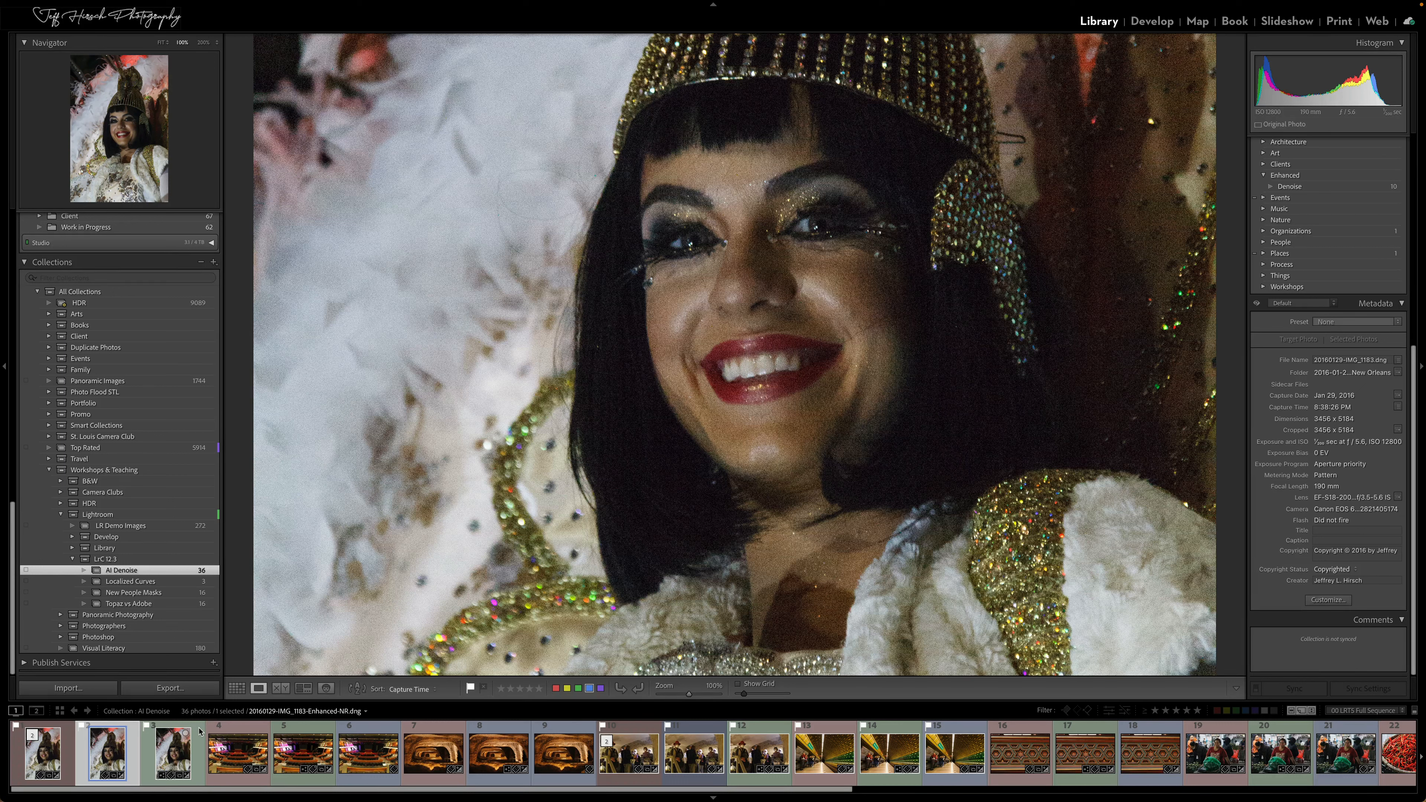
# Compare the portrait IMG_1183-Edit.tif side by side with its Enhanced-NR DNG, examining the woman's face in both versions
pyautogui.click(58, 753)
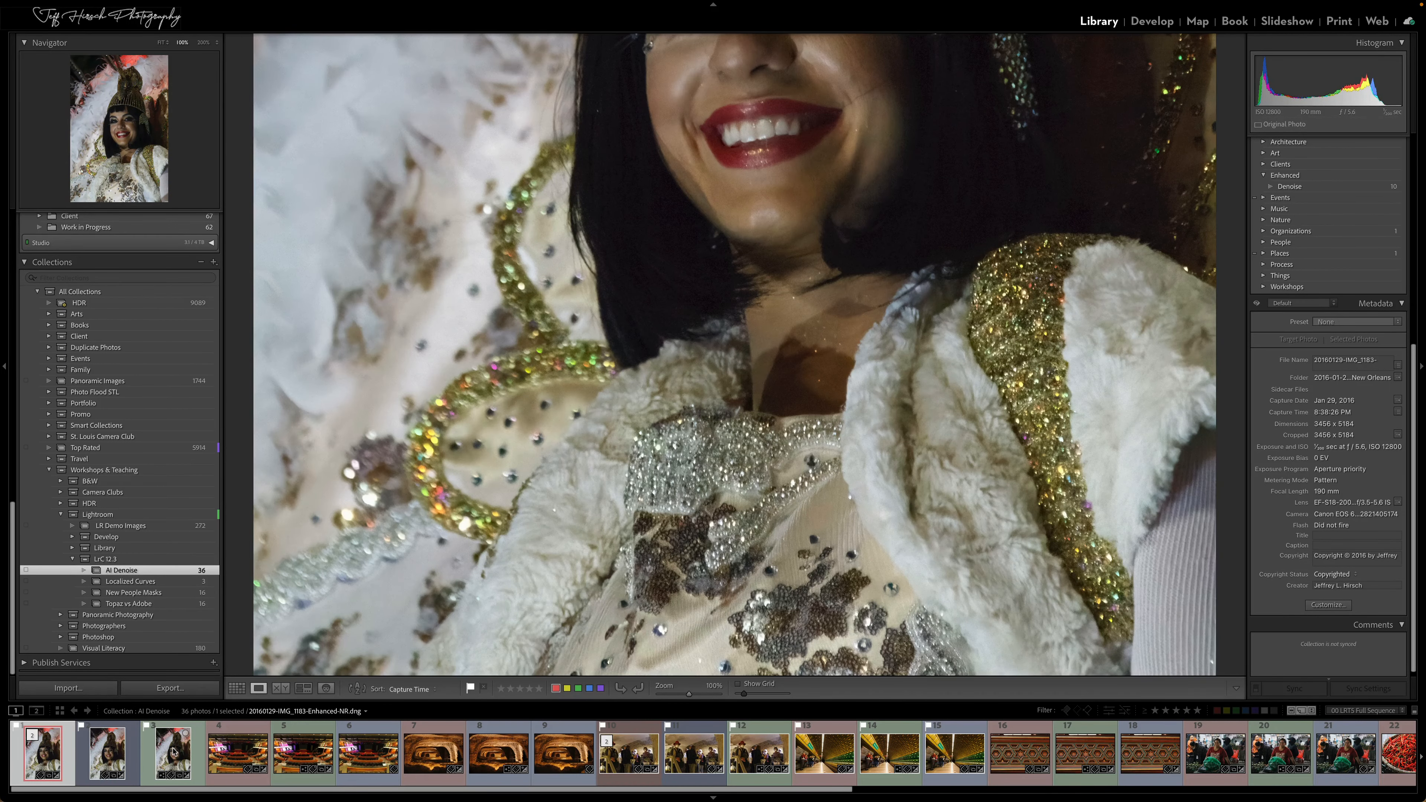
pyautogui.keyDown('super'); pyautogui.click(174, 752); pyautogui.keyUp('super')
pyautogui.press('c')
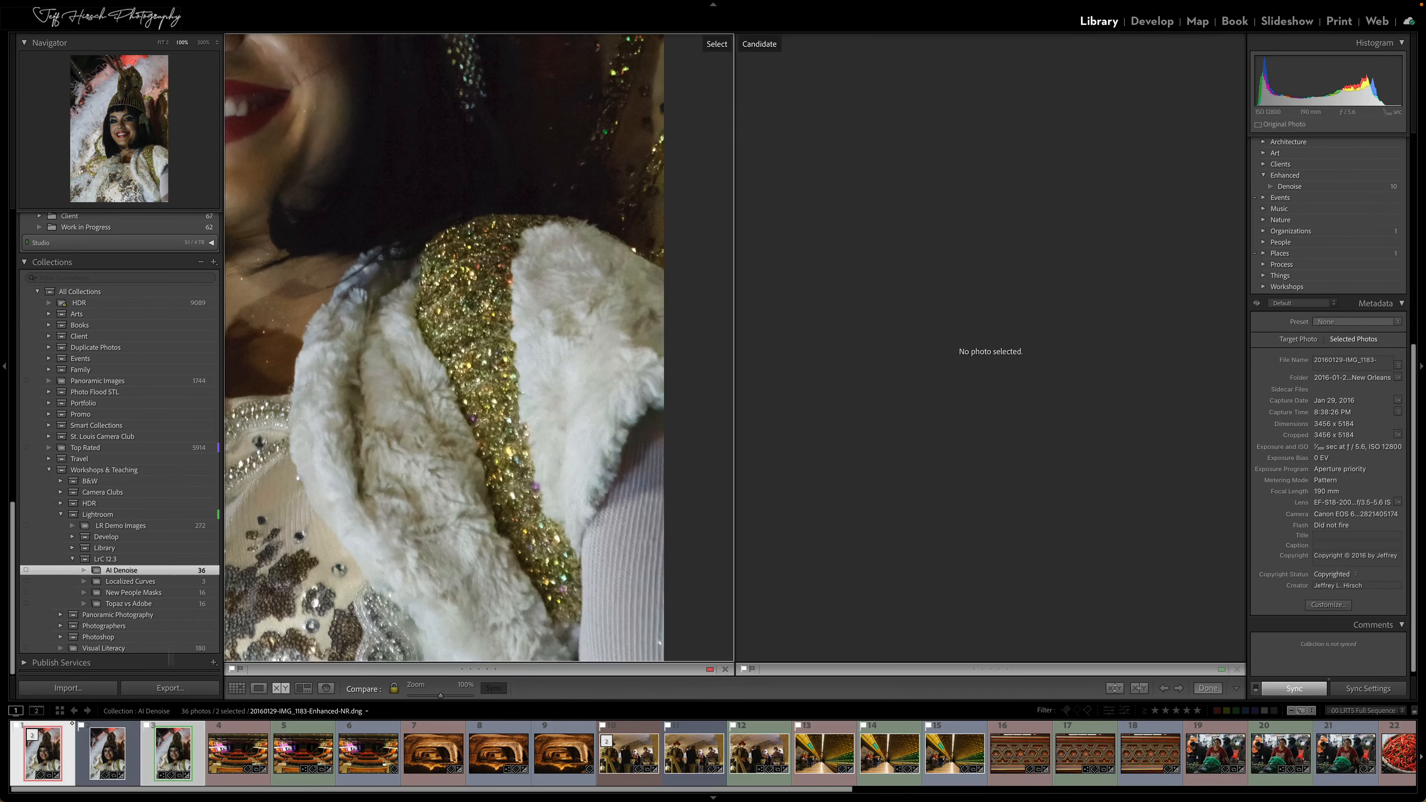
pyautogui.moveTo(316, 396); pyautogui.dragTo(592, 715)
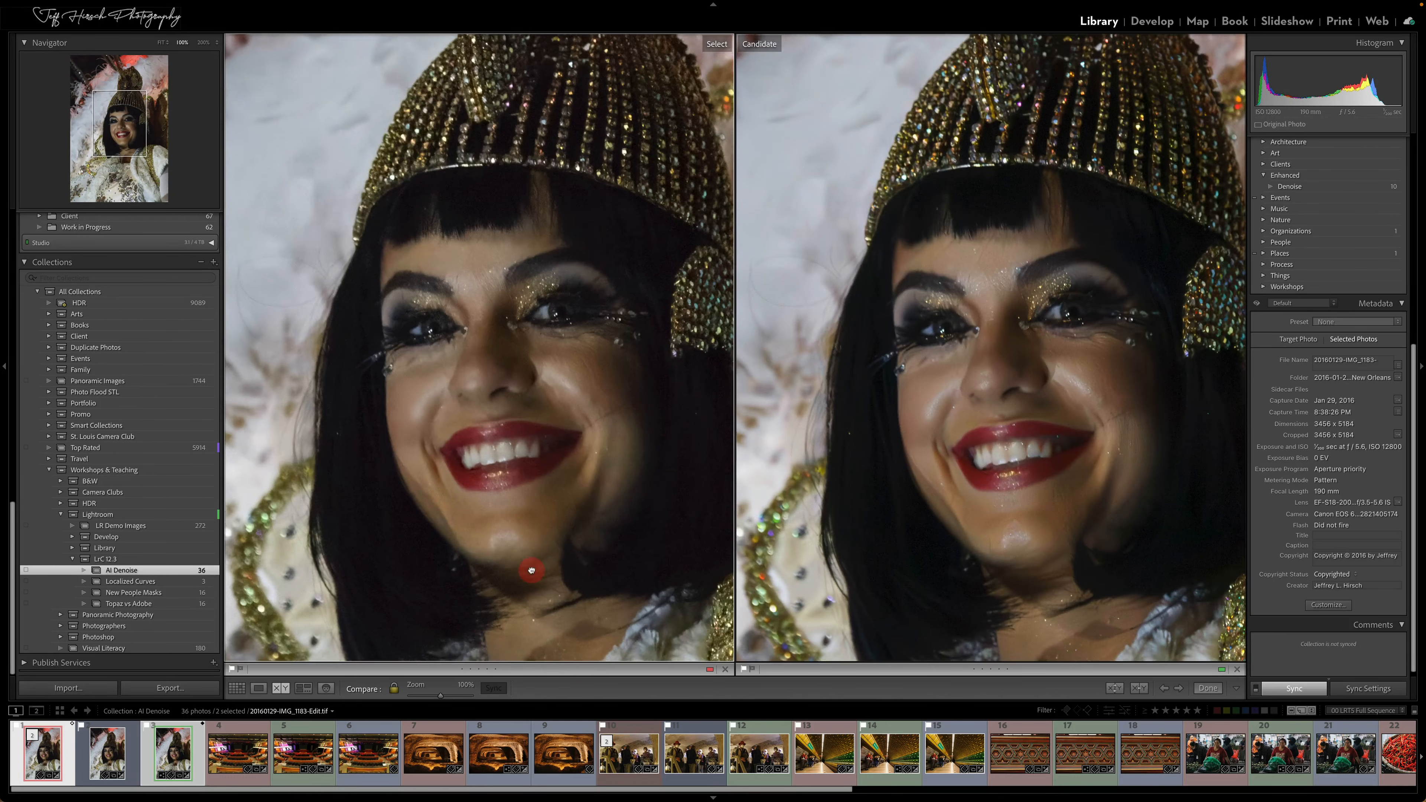
pyautogui.moveTo(531, 572); pyautogui.dragTo(451, 532)
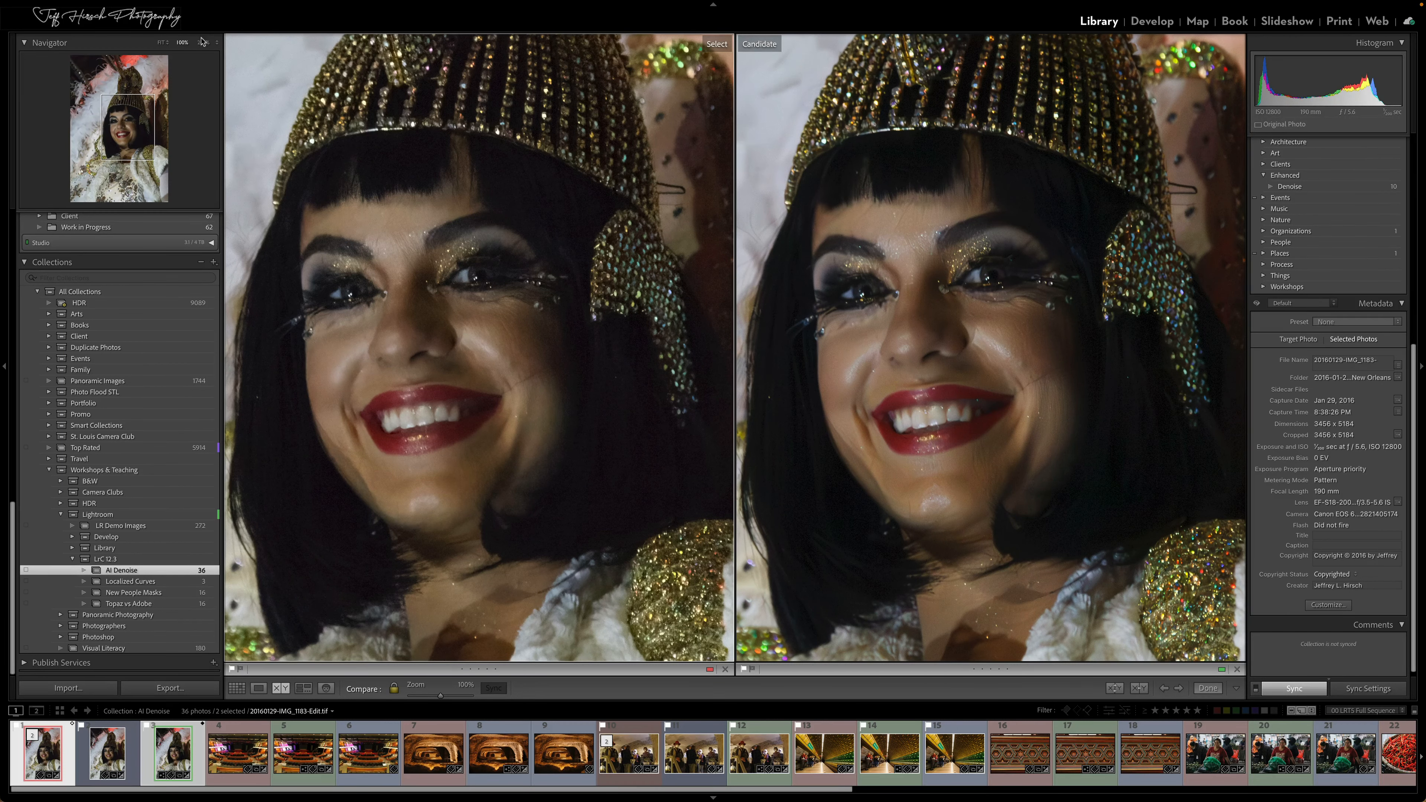
# Magnify both portrait versions to 200%, examine the gold sequined shoulder and fur, and return to the grid
pyautogui.click(202, 43)
pyautogui.moveTo(127, 127); pyautogui.dragTo(146, 157)
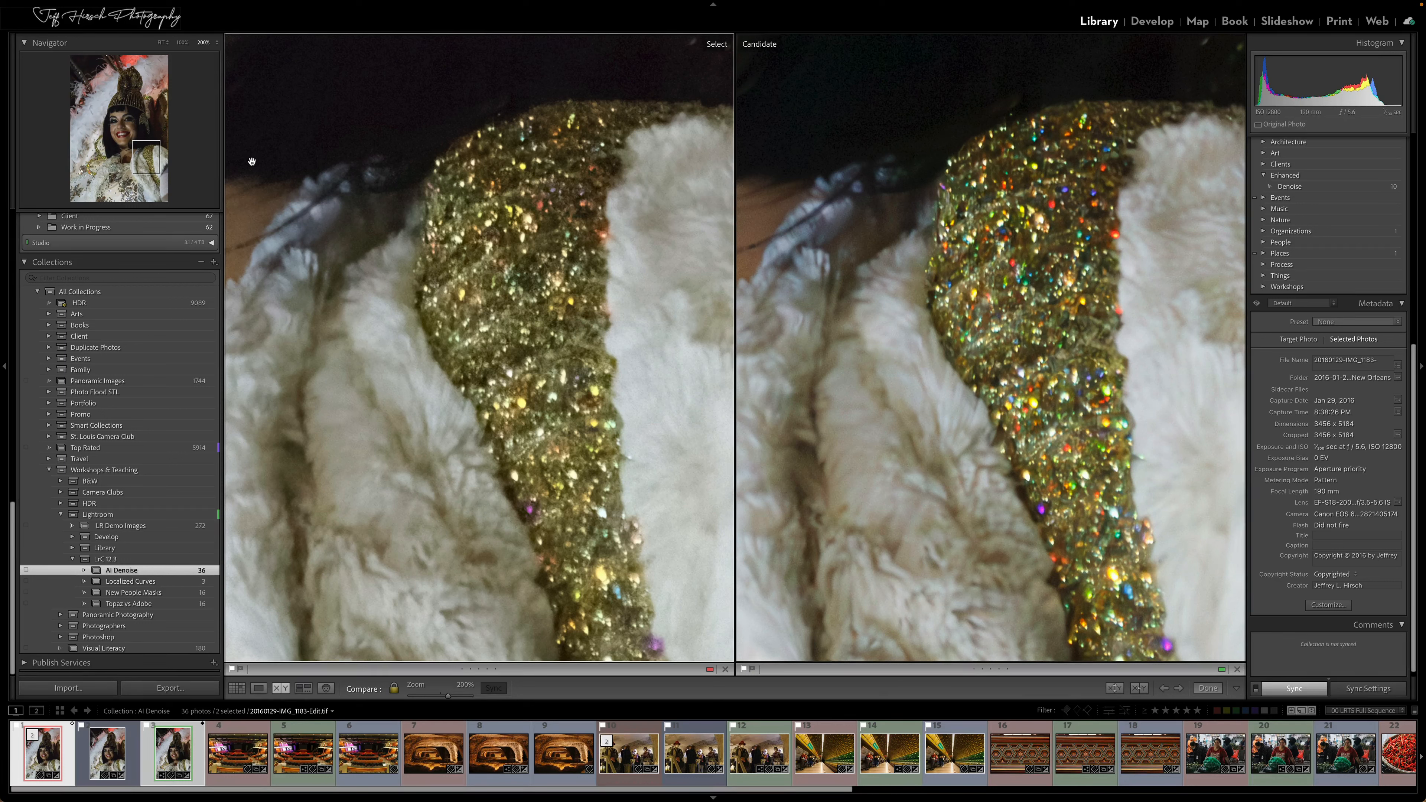
pyautogui.click(406, 177)
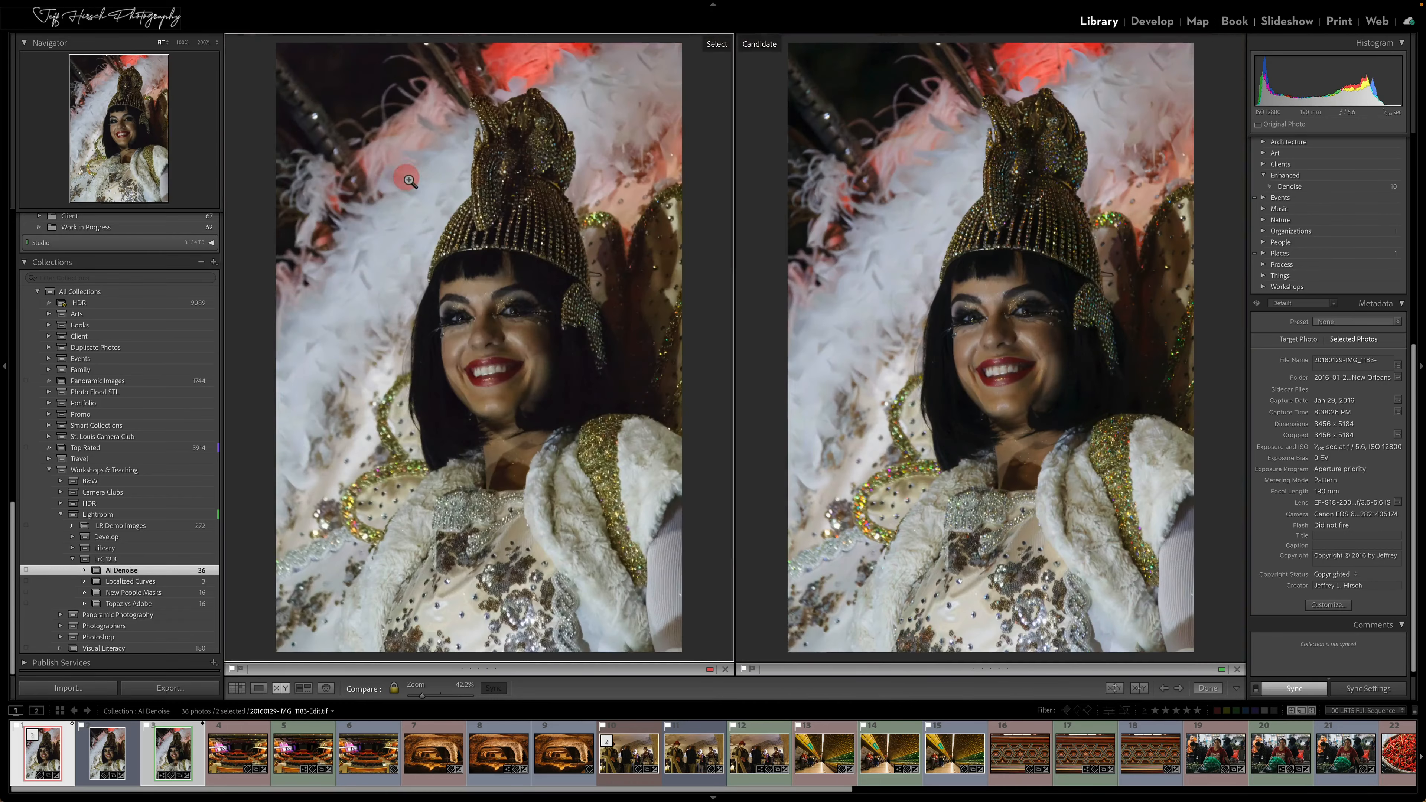
pyautogui.press('g')
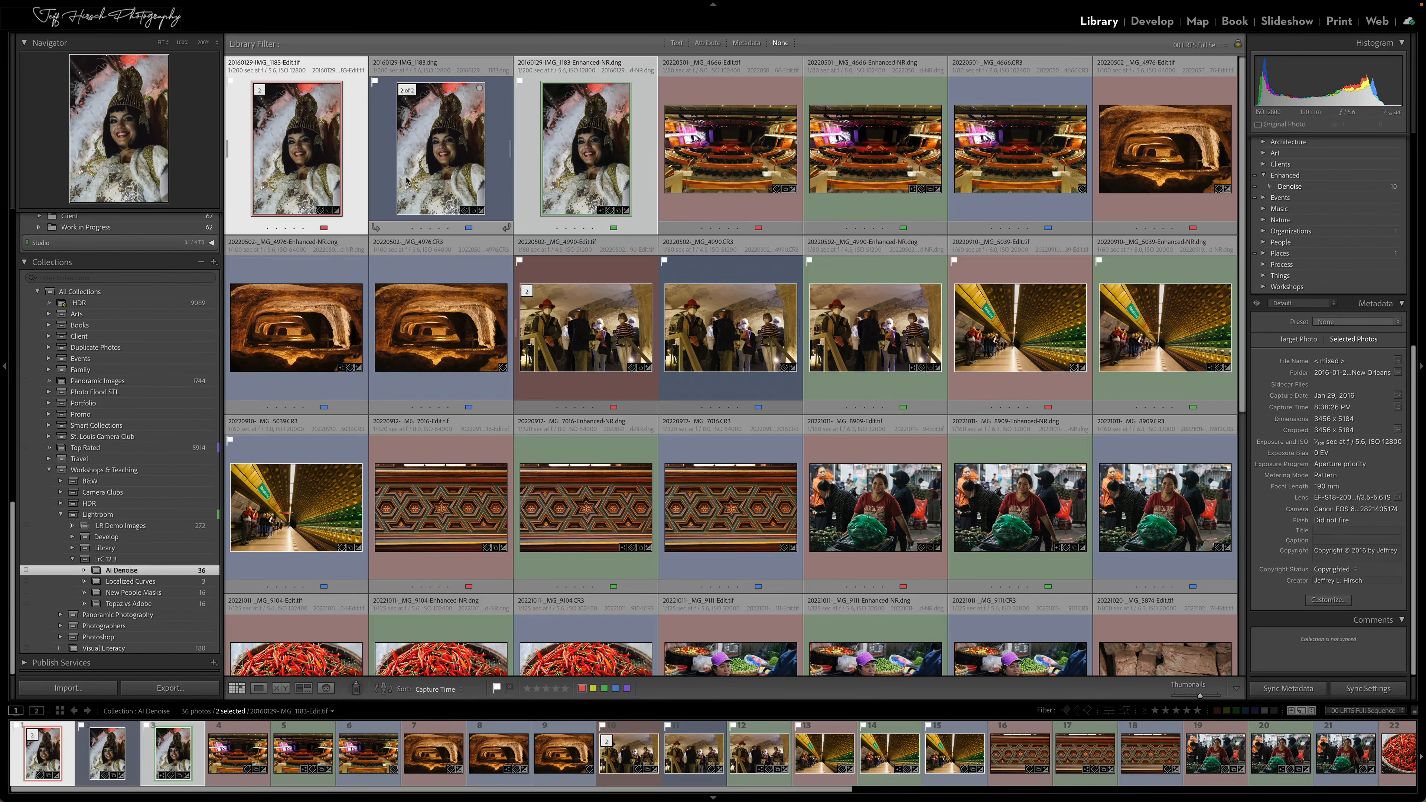
# Open the theater photo _MG_4666.CR3 in Loupe view and inspect the noise in the seating area at 200%
pyautogui.doubleClick(1005, 155)
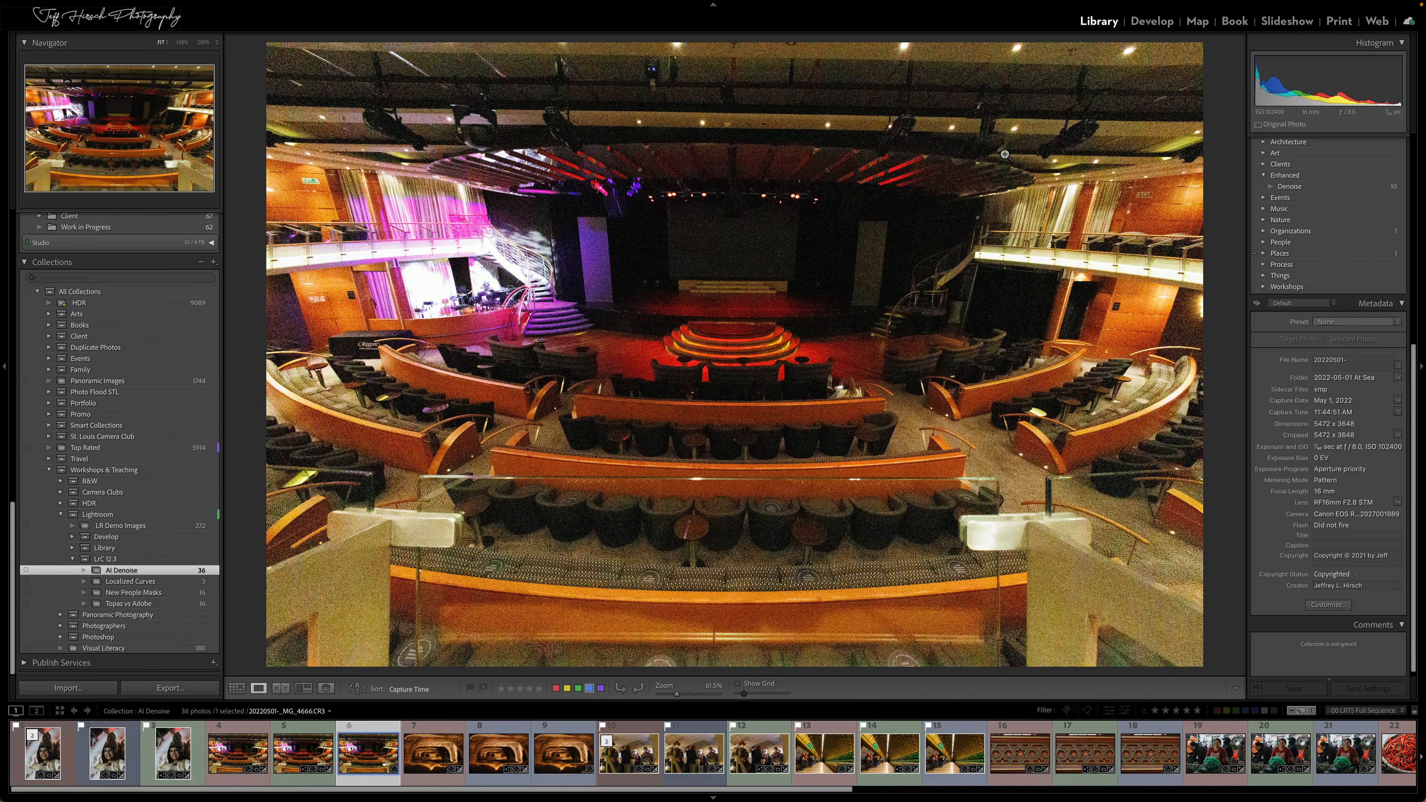
pyautogui.click(671, 524)
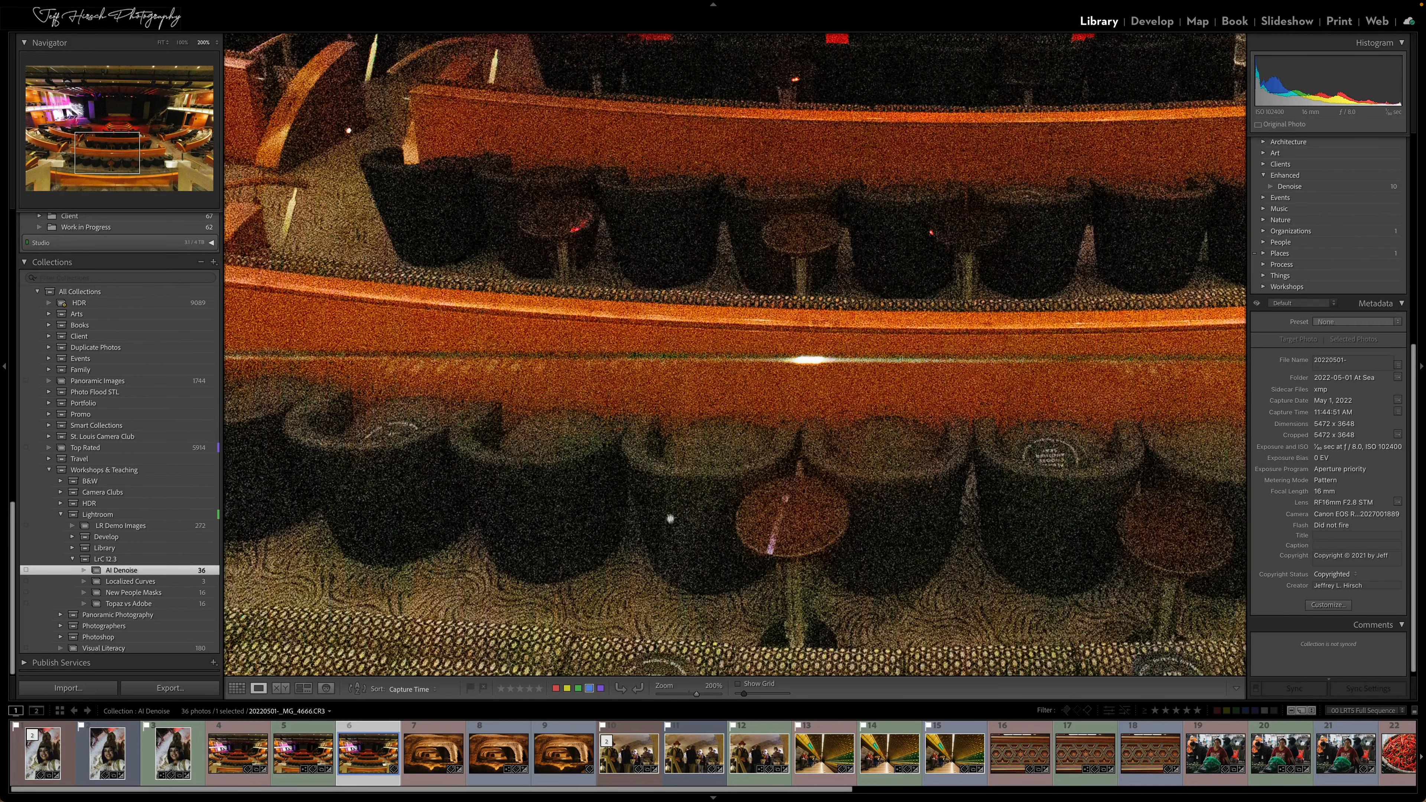
pyautogui.click(675, 464)
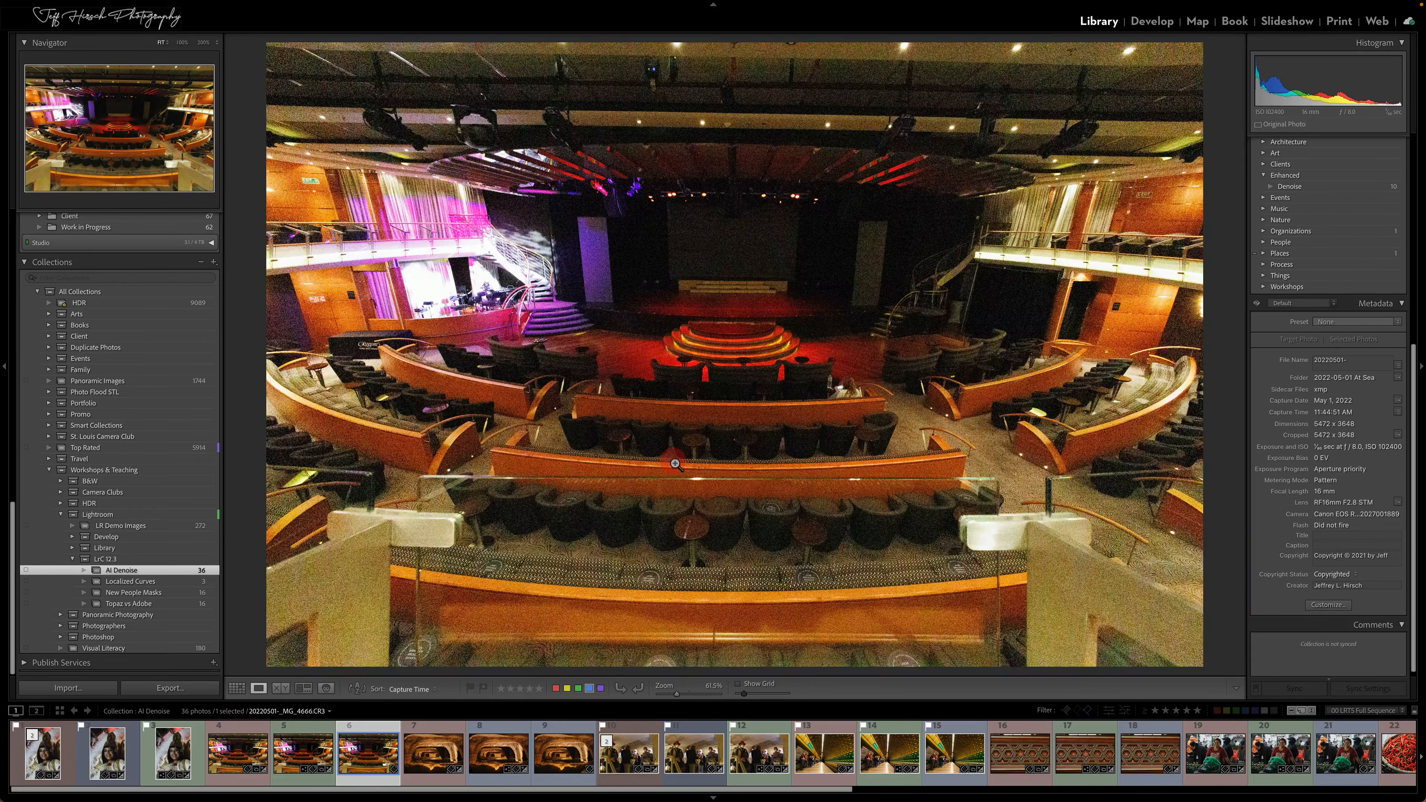
# View the theater's Enhanced-NR DNG and Edit.tif versions, and compare the two side by side with the side panels hidden
pyautogui.click(303, 760)
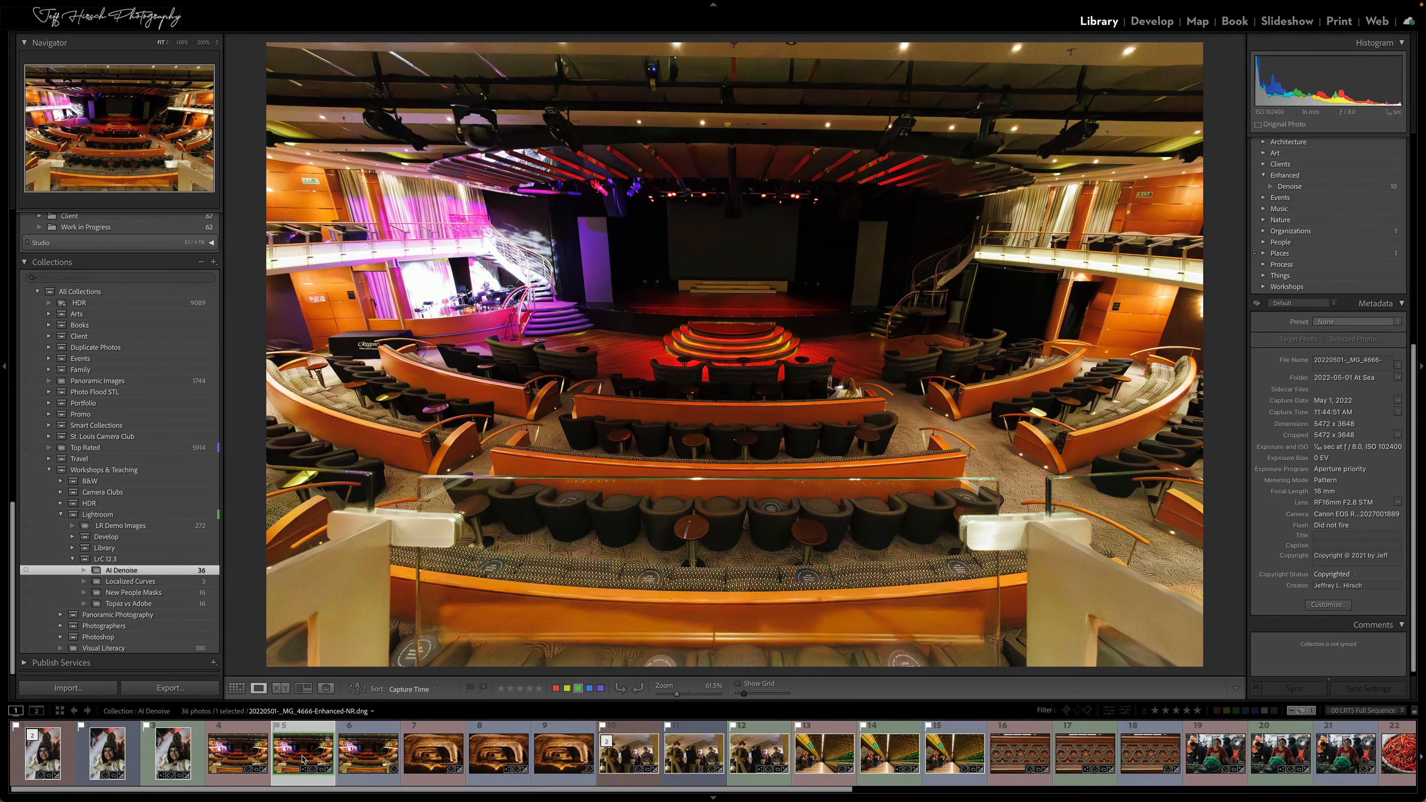
pyautogui.click(235, 754)
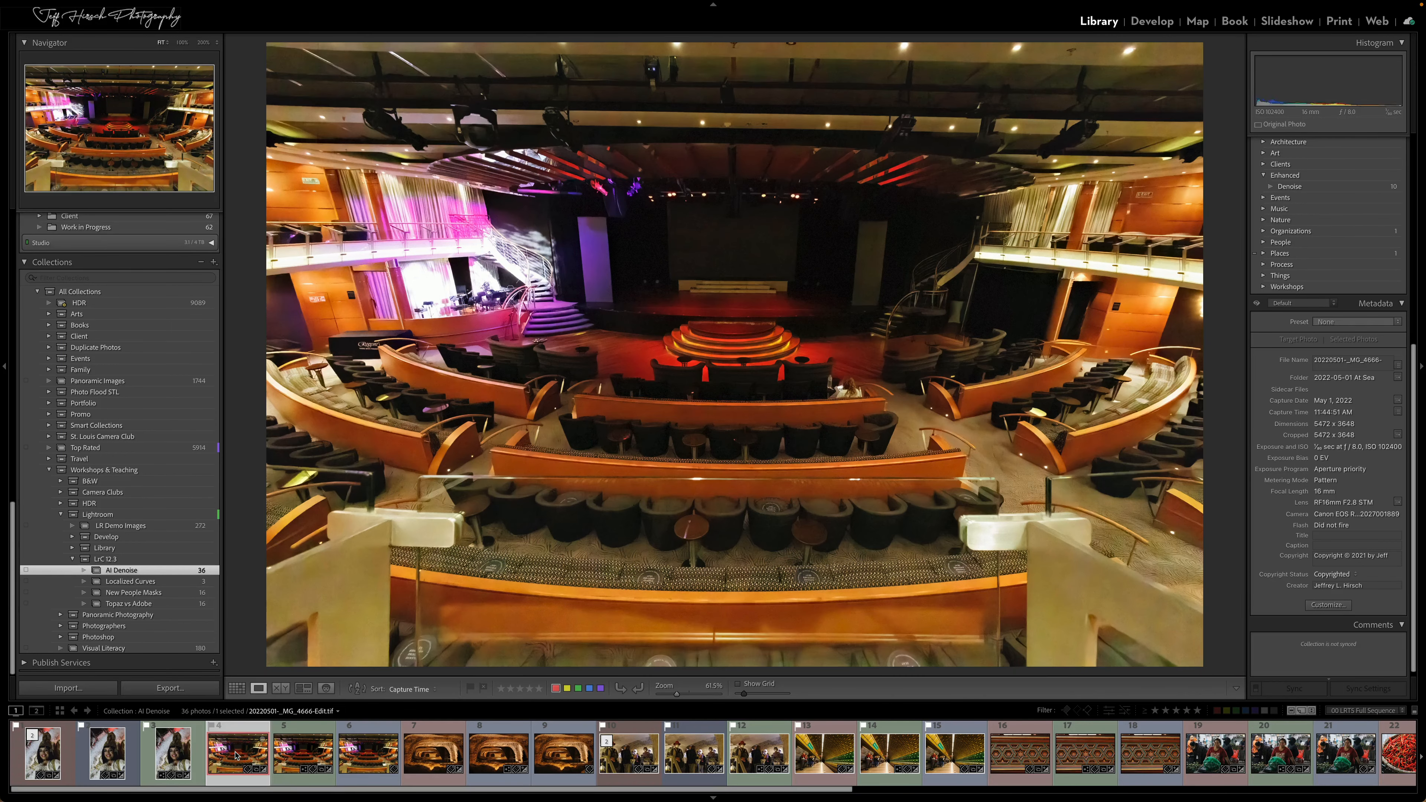
pyautogui.keyDown('shift'); pyautogui.click(294, 754); pyautogui.keyUp('shift')
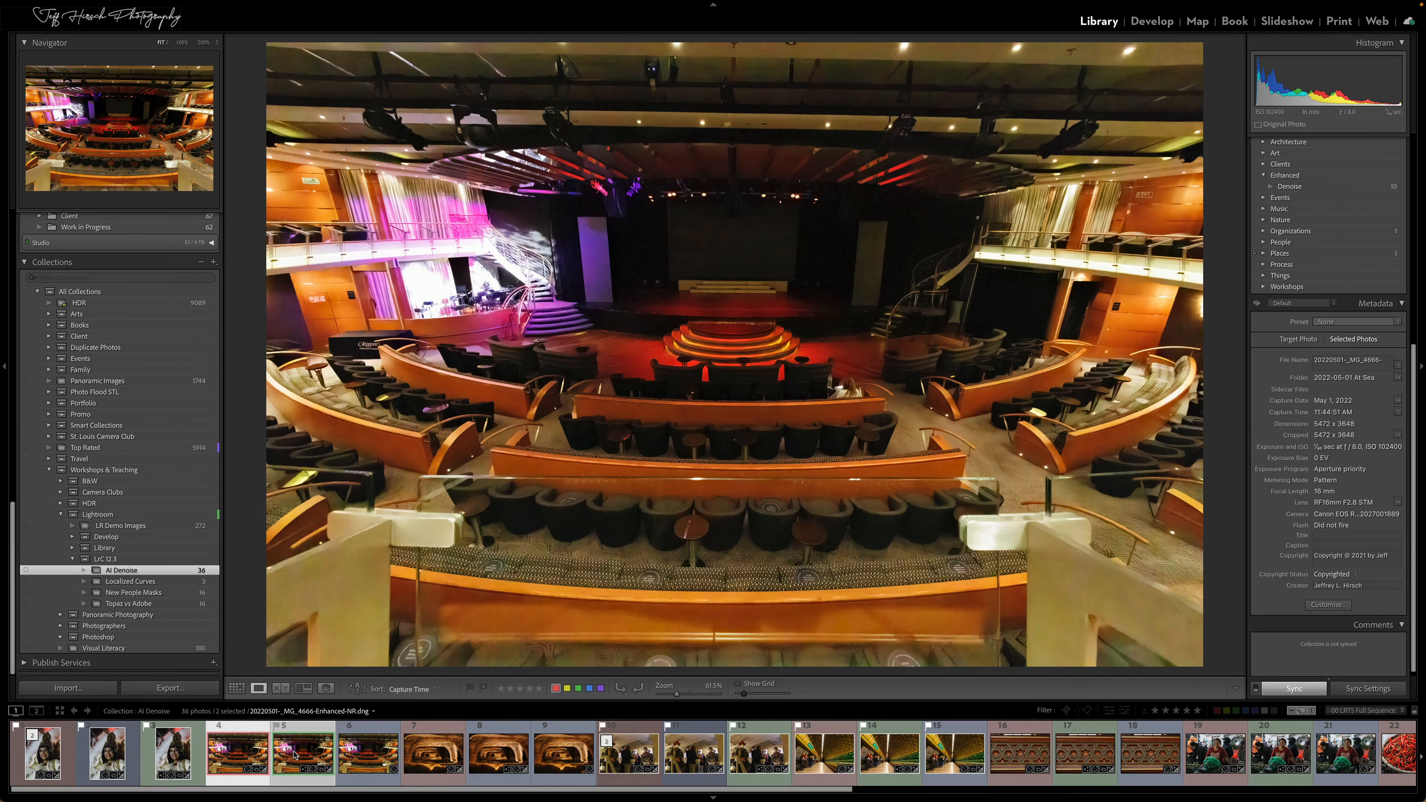
pyautogui.press('c')
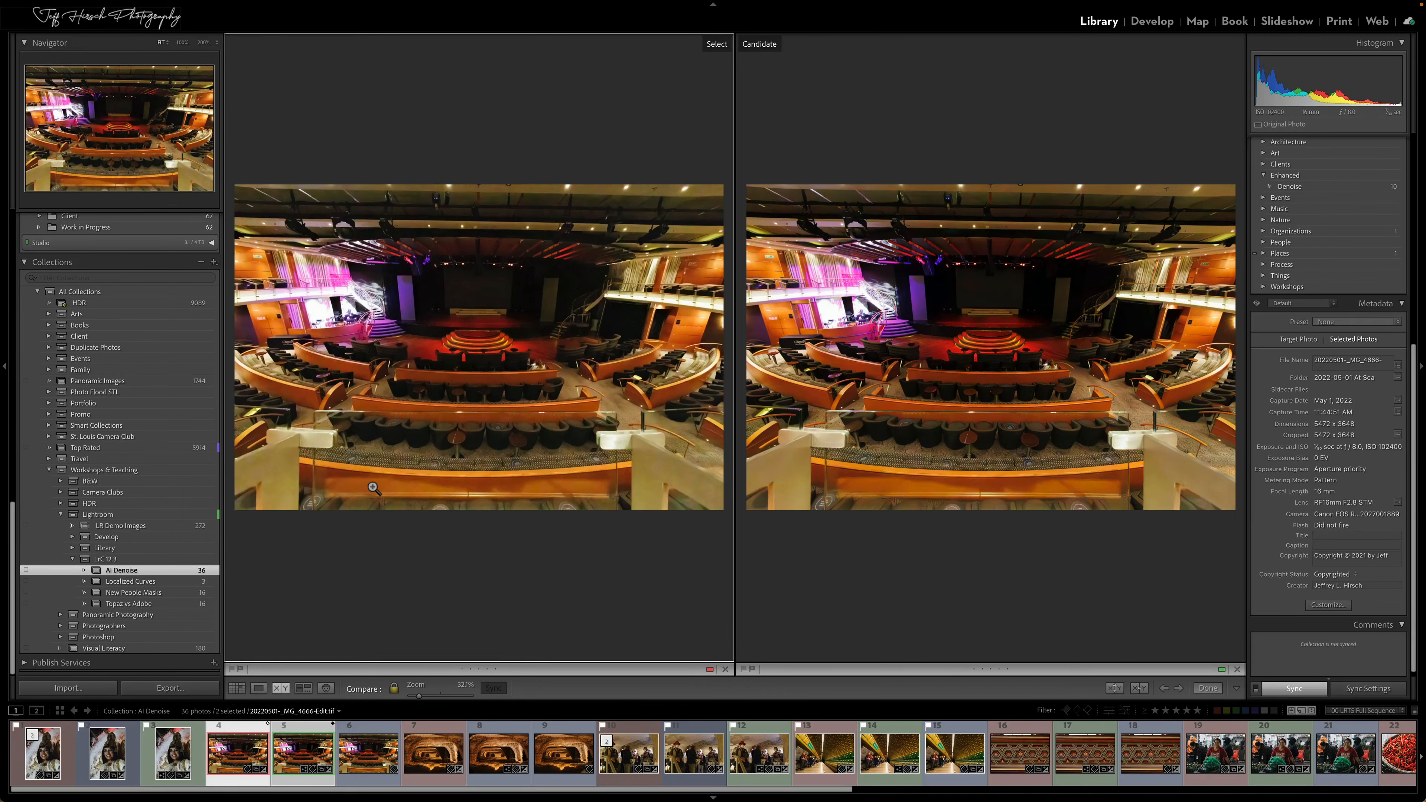
pyautogui.press('Tab')
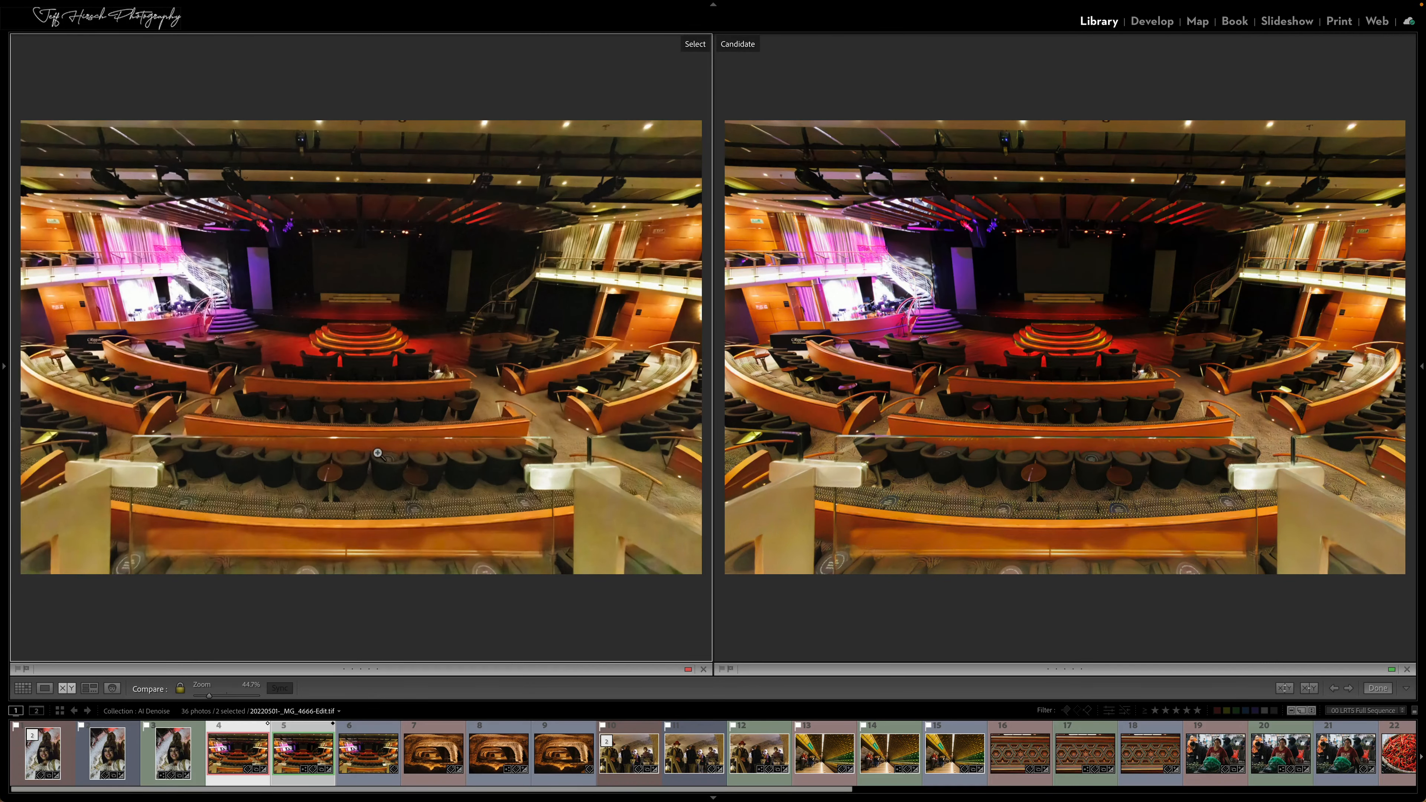
# Examine the chairs, carpet and lit stage steps at 200% in both theater versions, and return to the grid
pyautogui.click(342, 437)
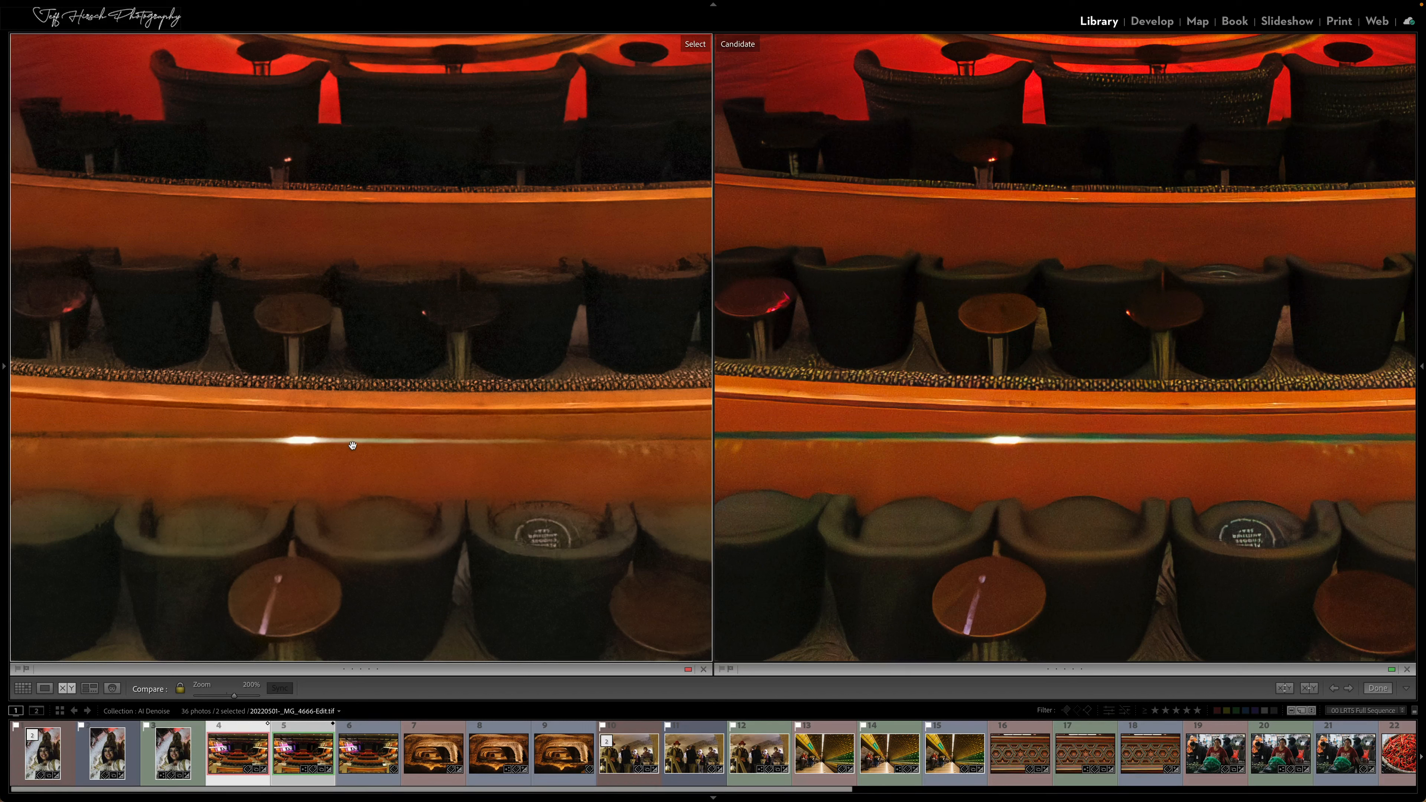
pyautogui.moveTo(218, 450); pyautogui.dragTo(489, 428)
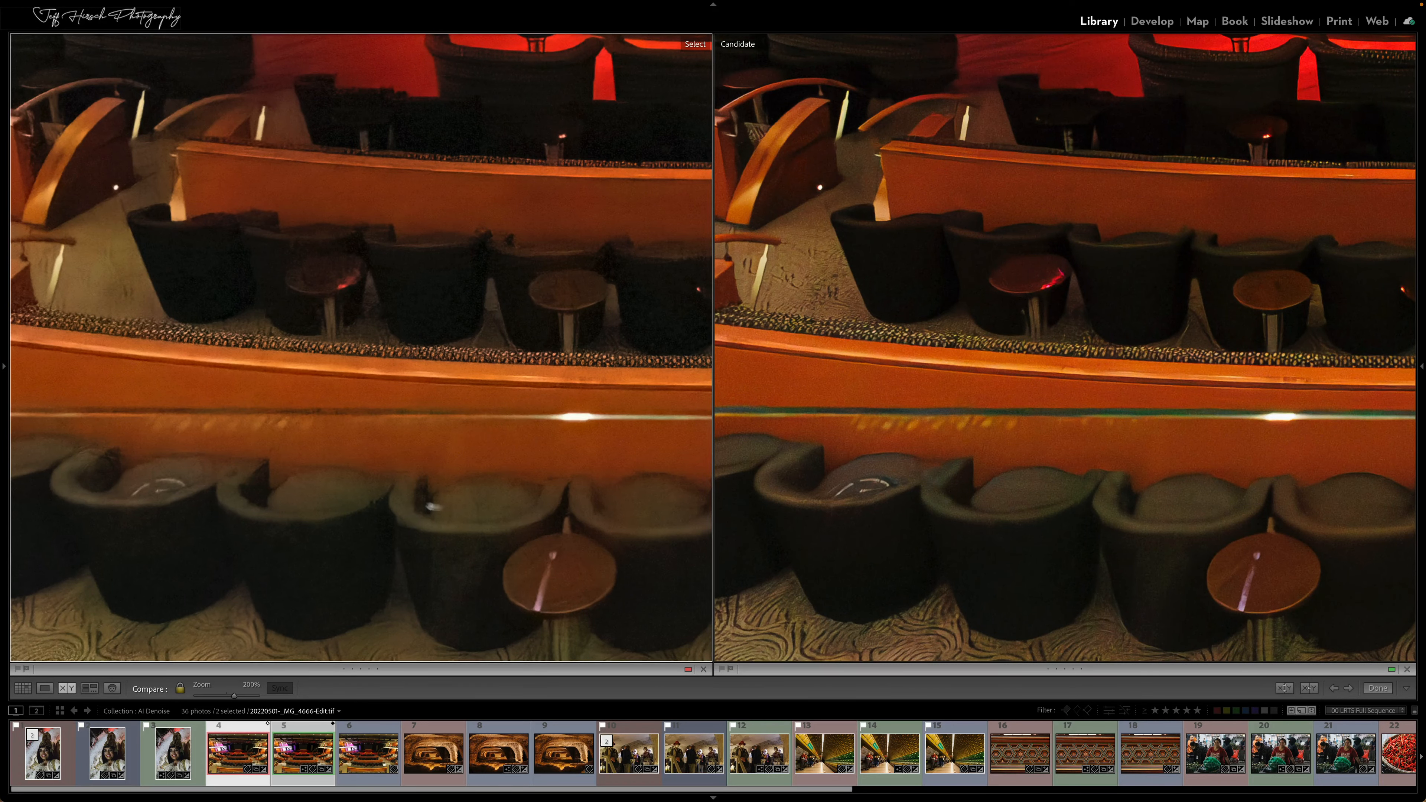
pyautogui.moveTo(518, 505)
pyautogui.mouseDown()
pyautogui.moveTo(376, 410)
pyautogui.moveTo(321, 330)
pyautogui.mouseUp()
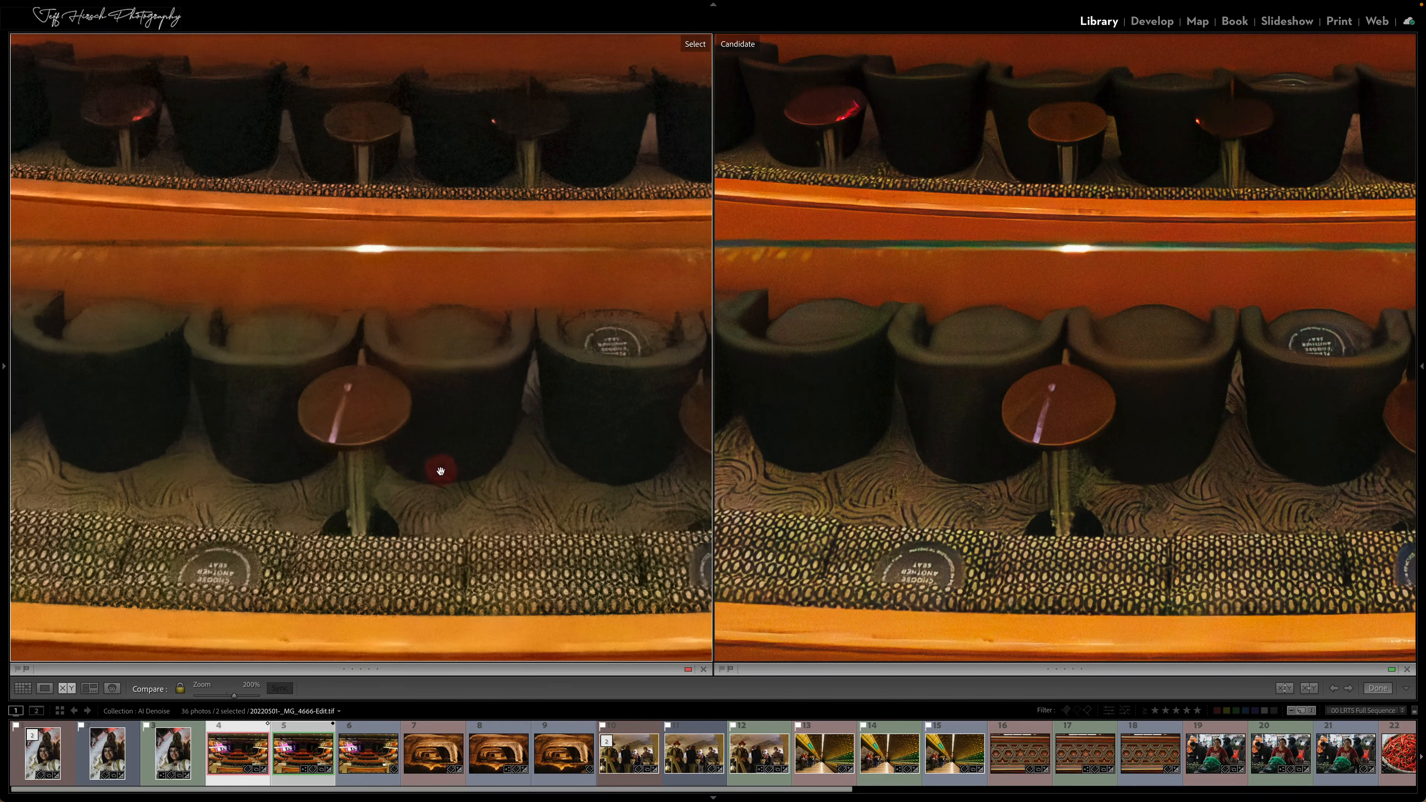
pyautogui.click(317, 214)
pyautogui.moveTo(408, 153); pyautogui.dragTo(372, 304)
pyautogui.click(366, 242)
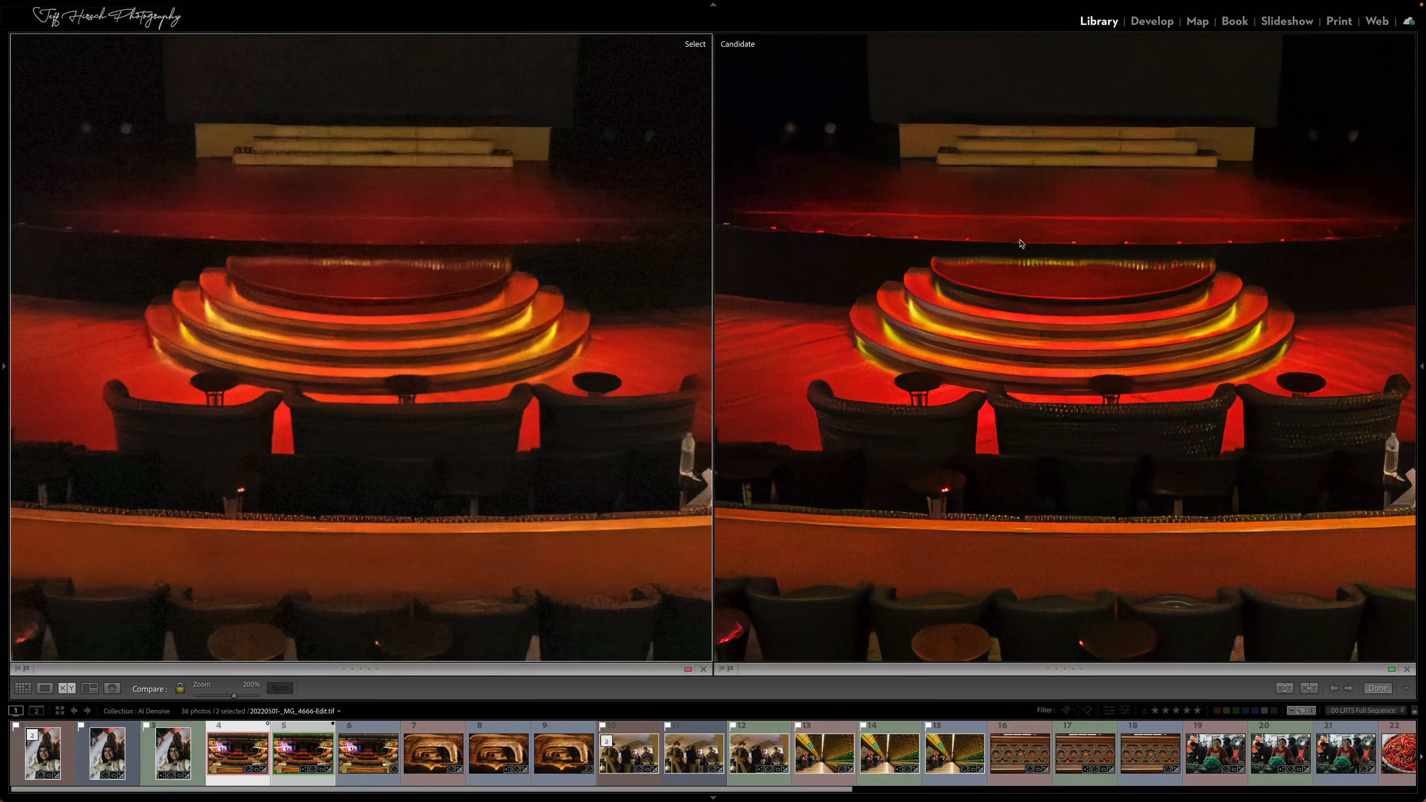
pyautogui.click(998, 310)
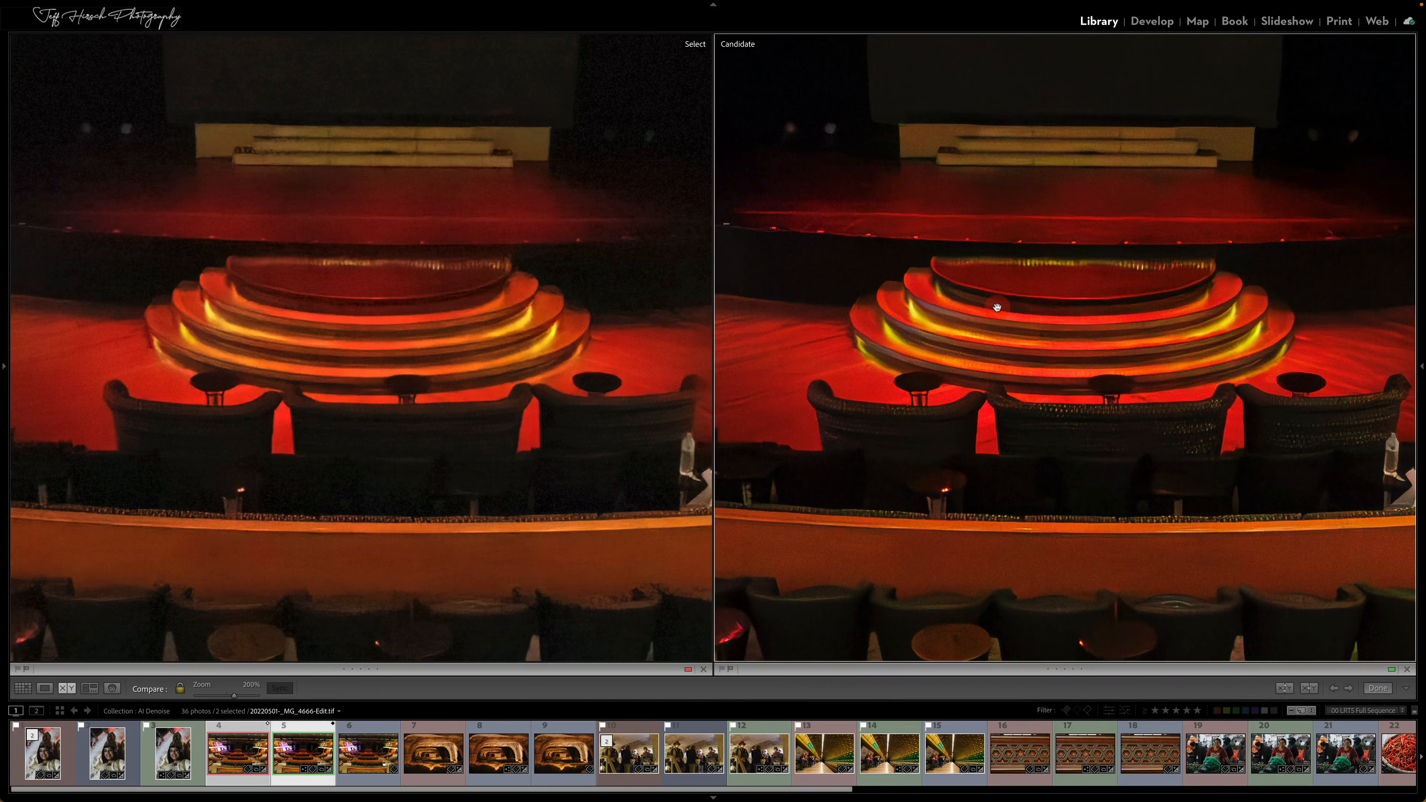
pyautogui.click(953, 355)
pyautogui.press('g')
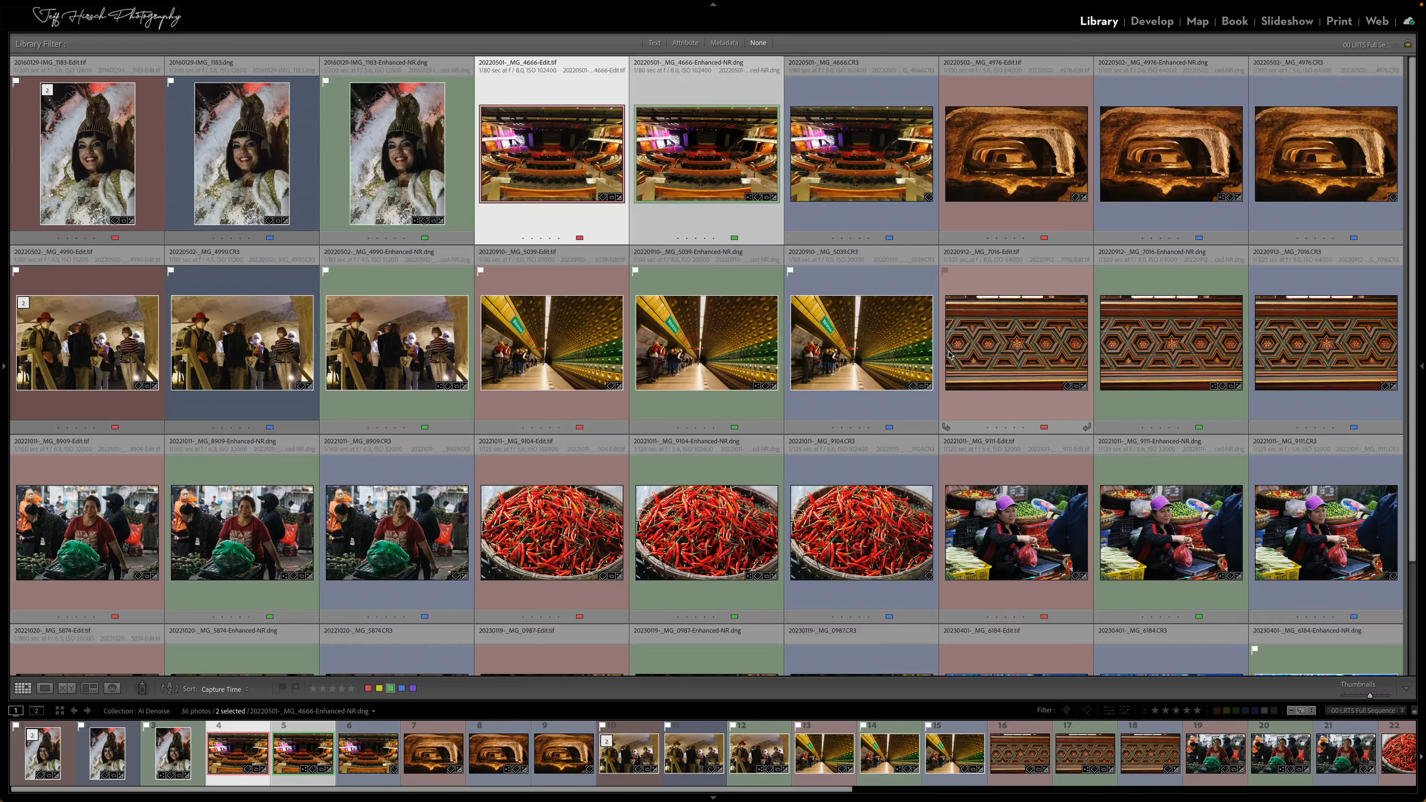
# Open the painted panel photo _MG_7016.CR3 in Loupe view, inspect it at 200% and 100%, and briefly show its info overlay
pyautogui.doubleClick(1289, 352)
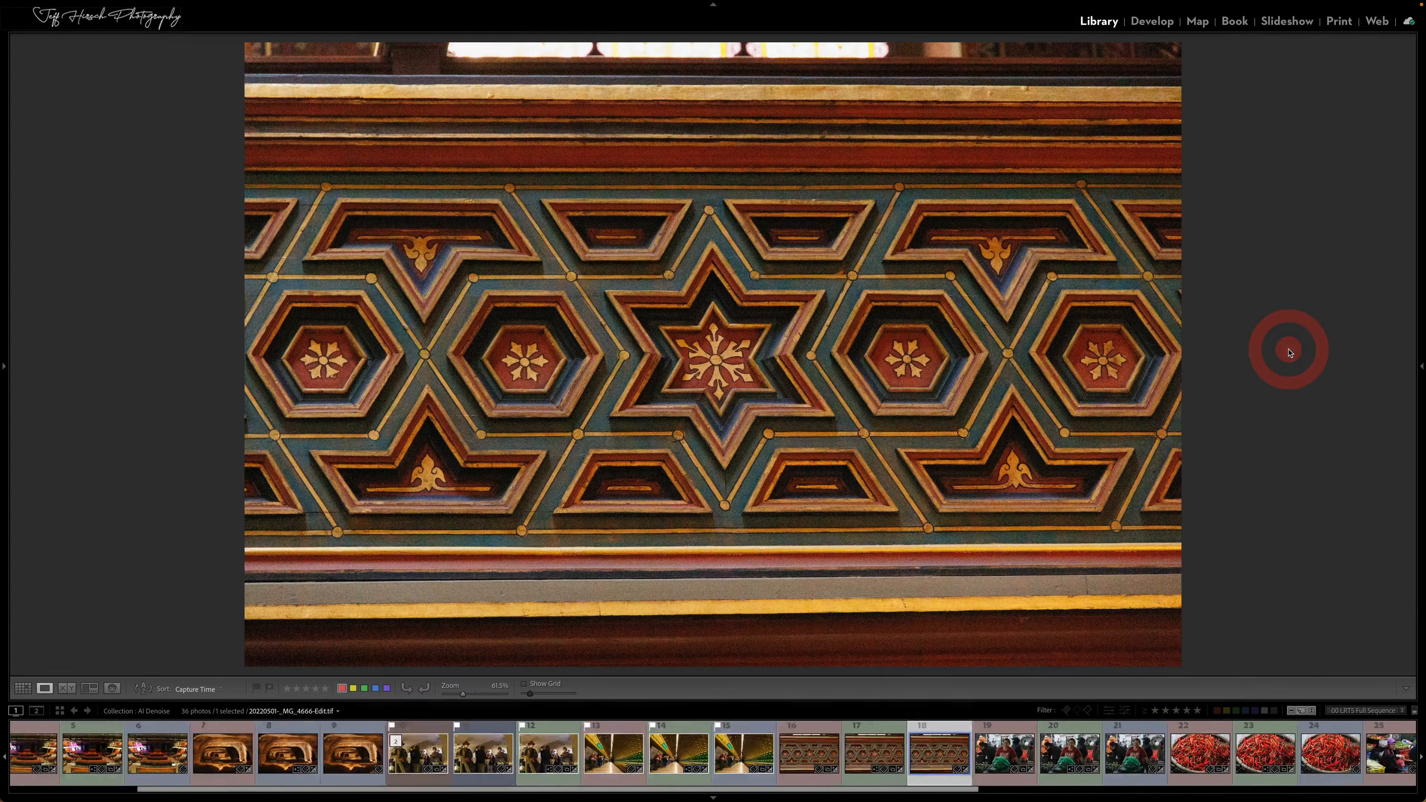
pyautogui.click(627, 360)
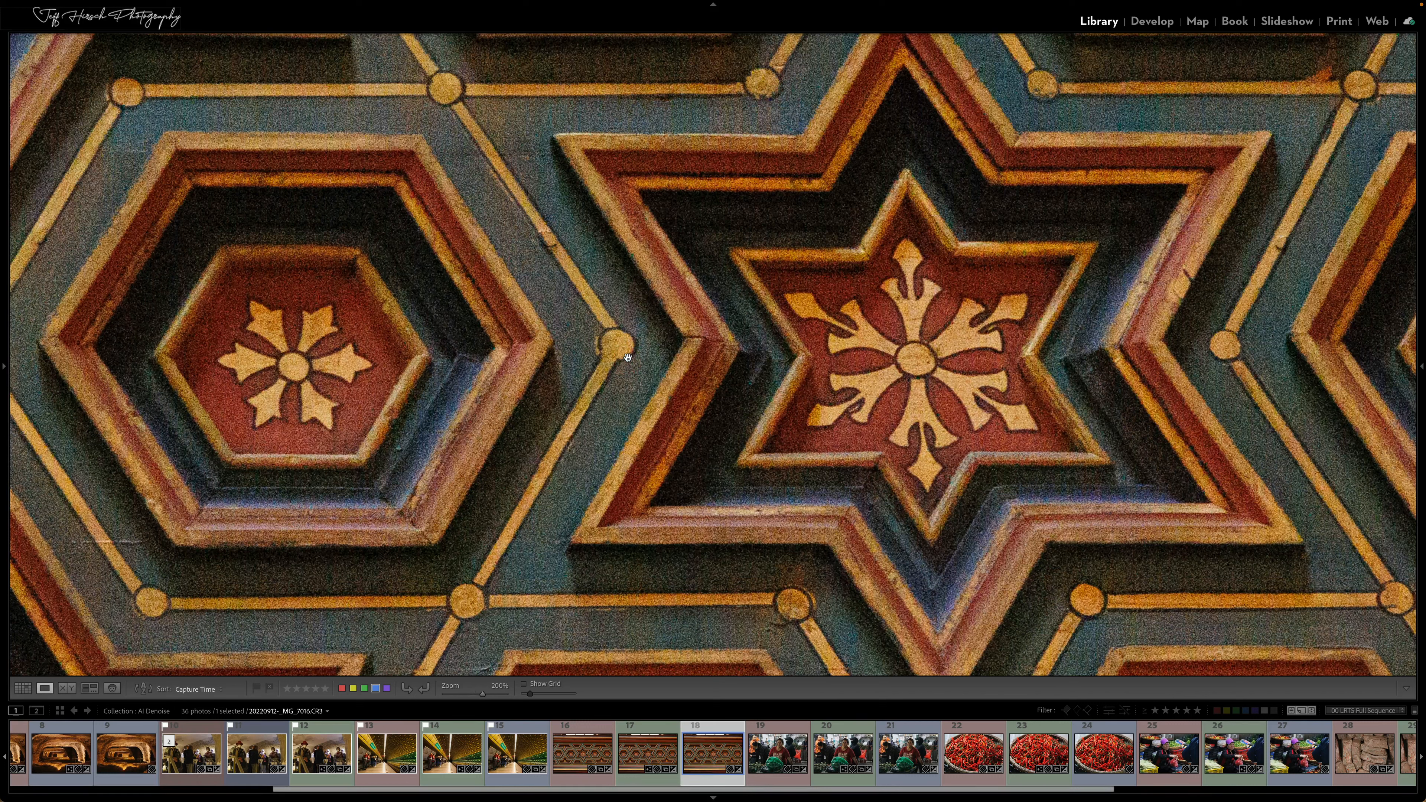
pyautogui.press('i')
pyautogui.press('i')
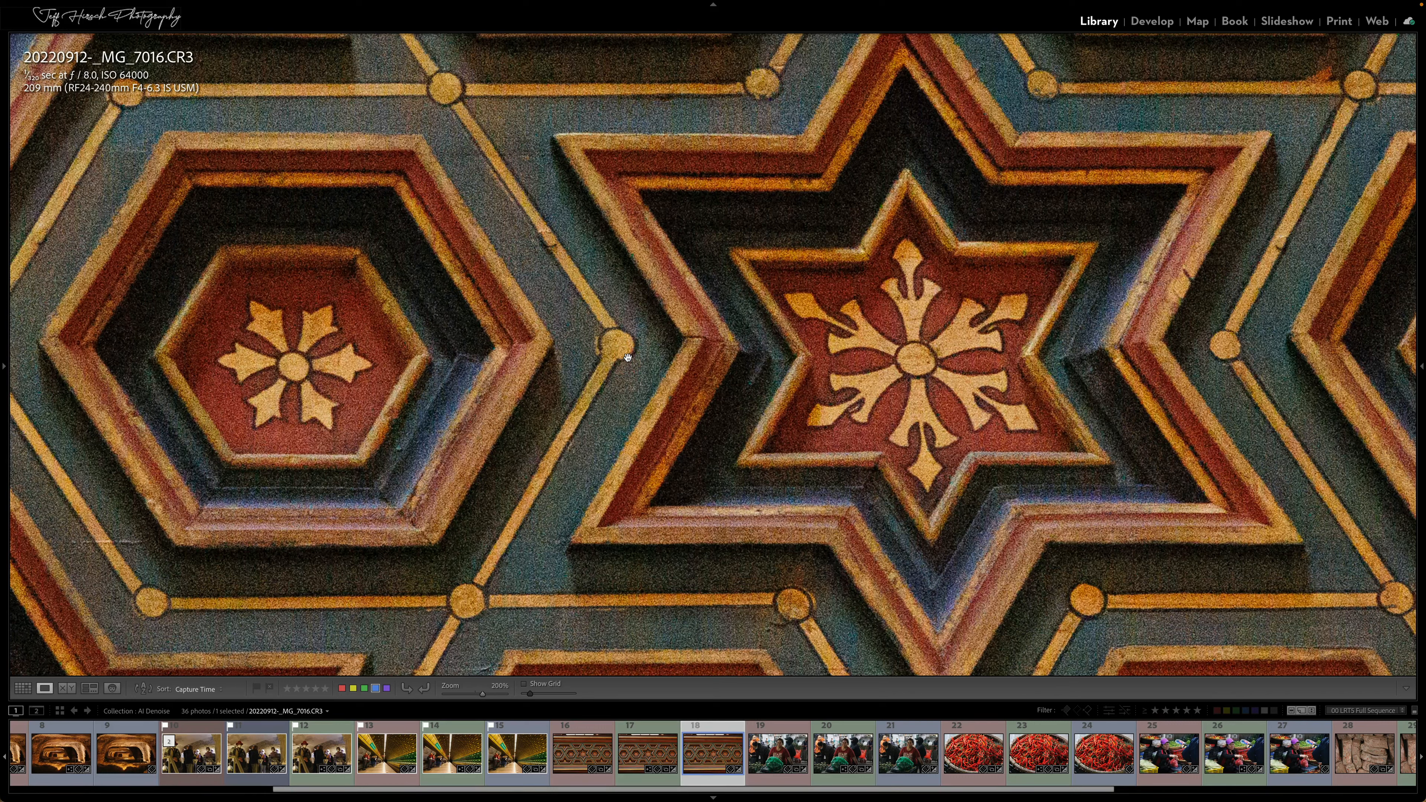
pyautogui.press('i')
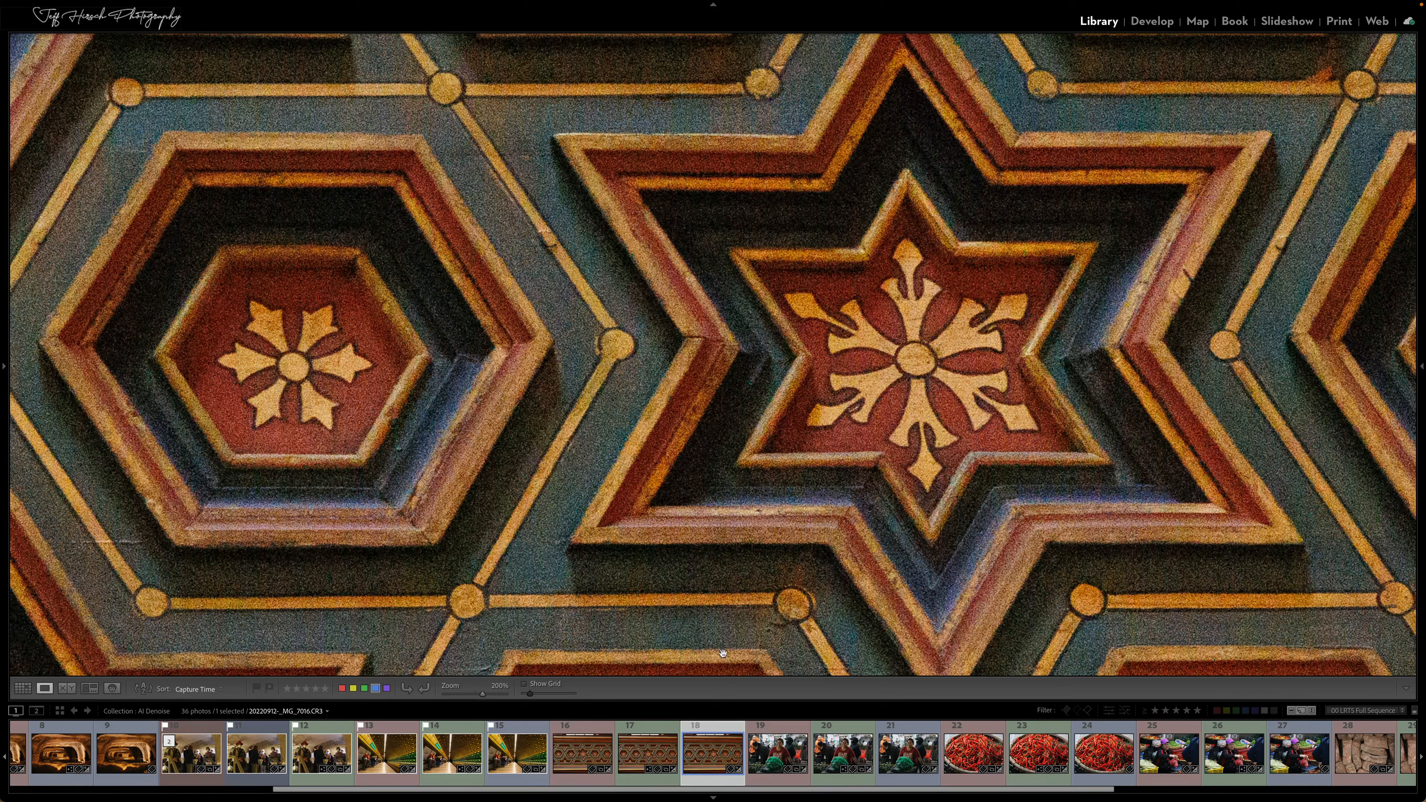
pyautogui.hotkey('ctrl', '-')
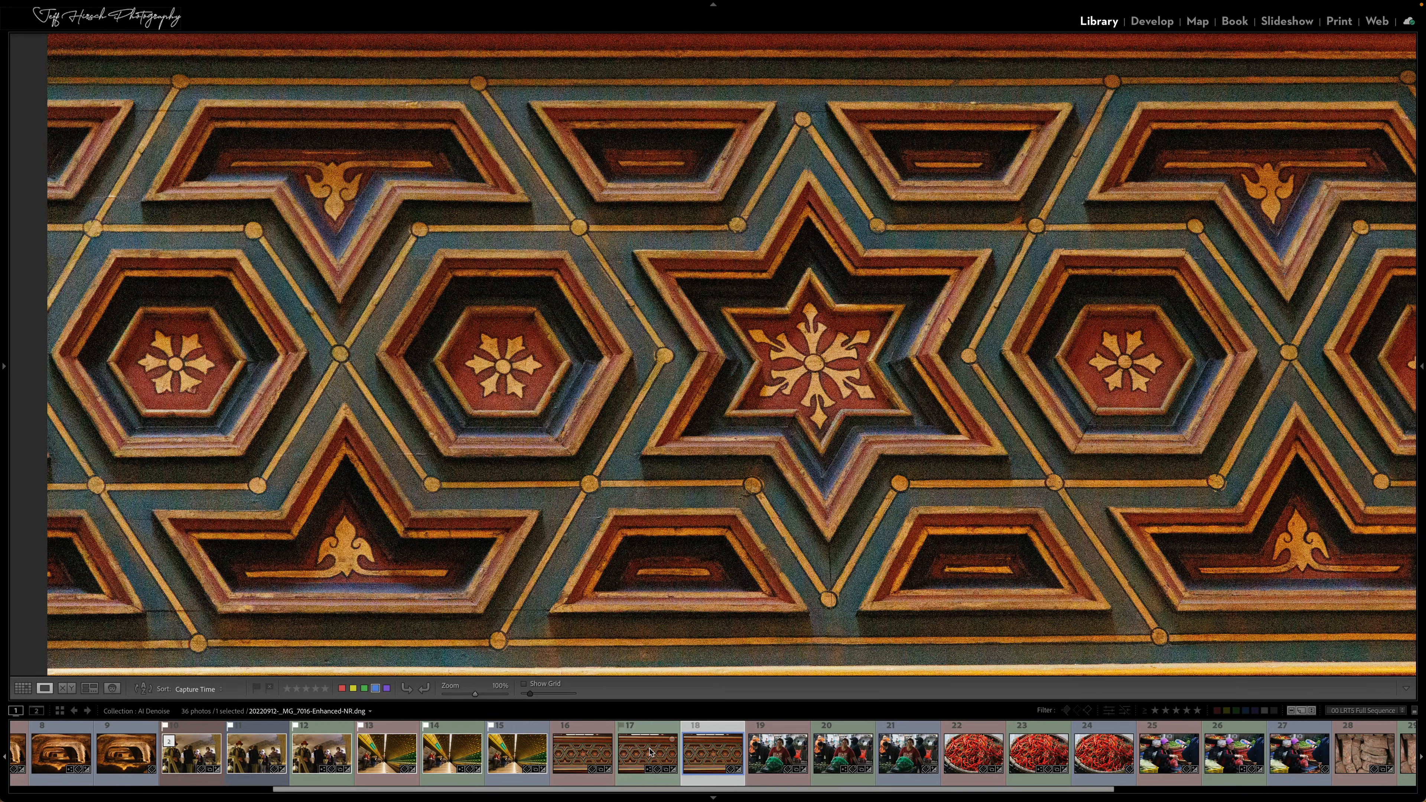
# Compare the painted panel's Edit.tif with its Enhanced-NR DNG, alternately and side by side, and return to the grid
pyautogui.click(567, 751)
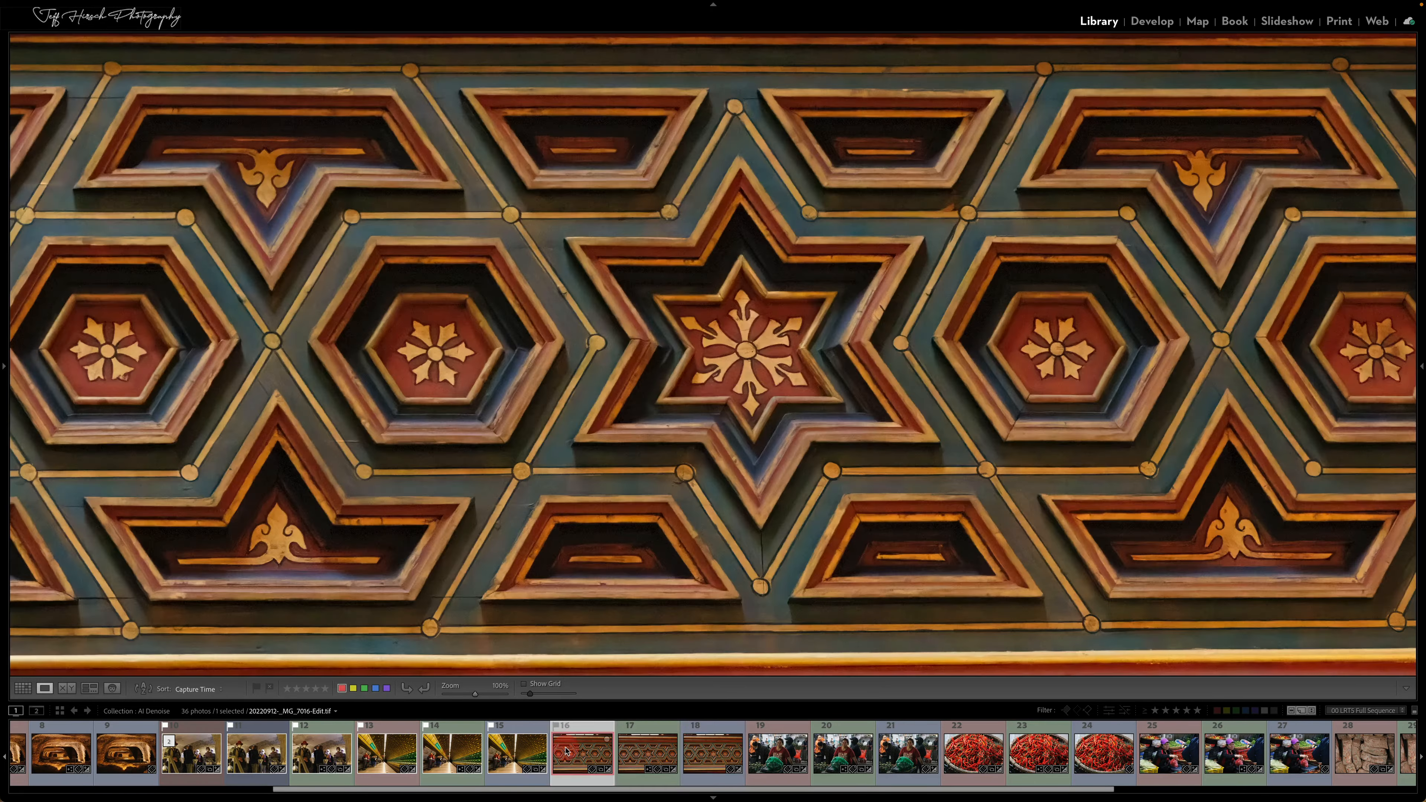
pyautogui.click(636, 751)
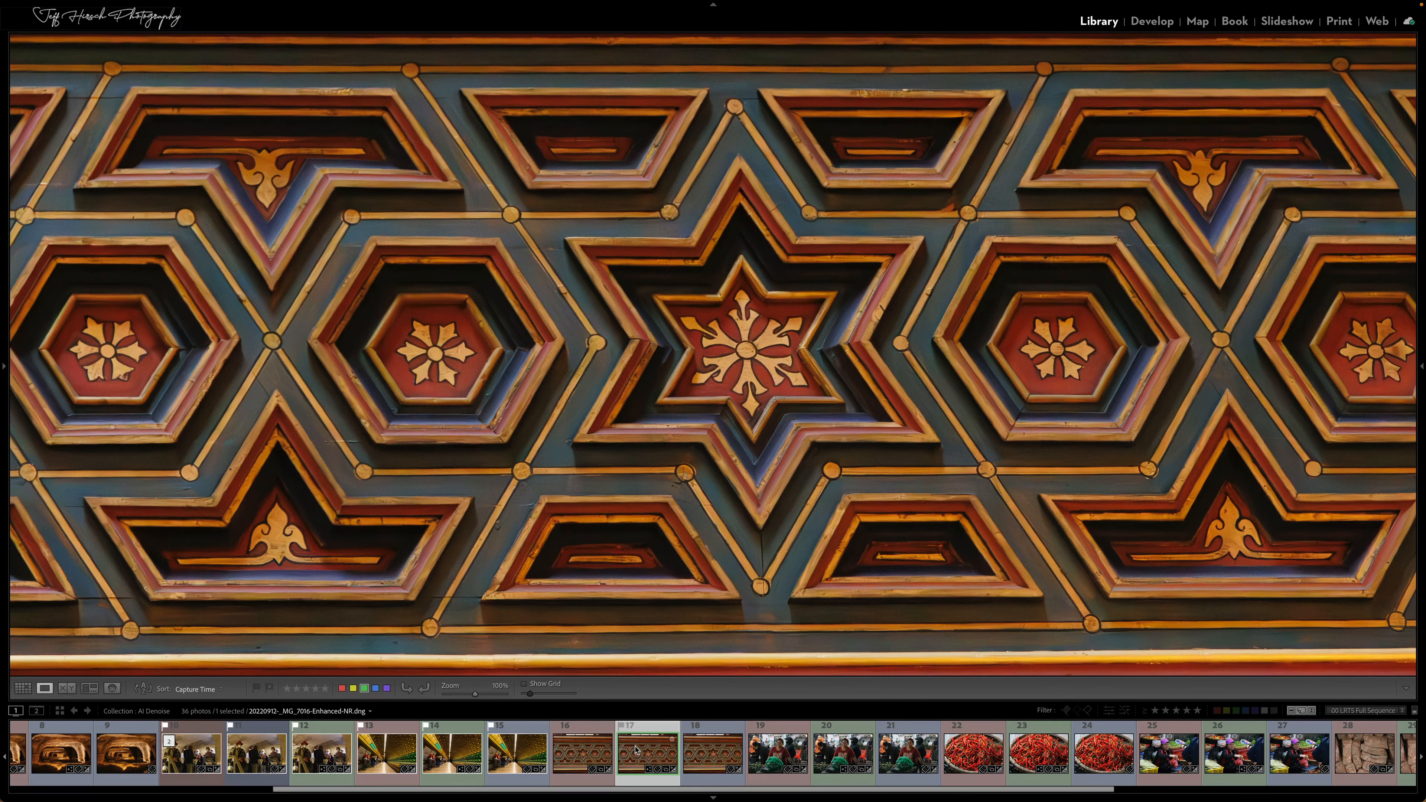
pyautogui.click(579, 749)
pyautogui.keyDown('super'); pyautogui.click(645, 755); pyautogui.keyUp('super')
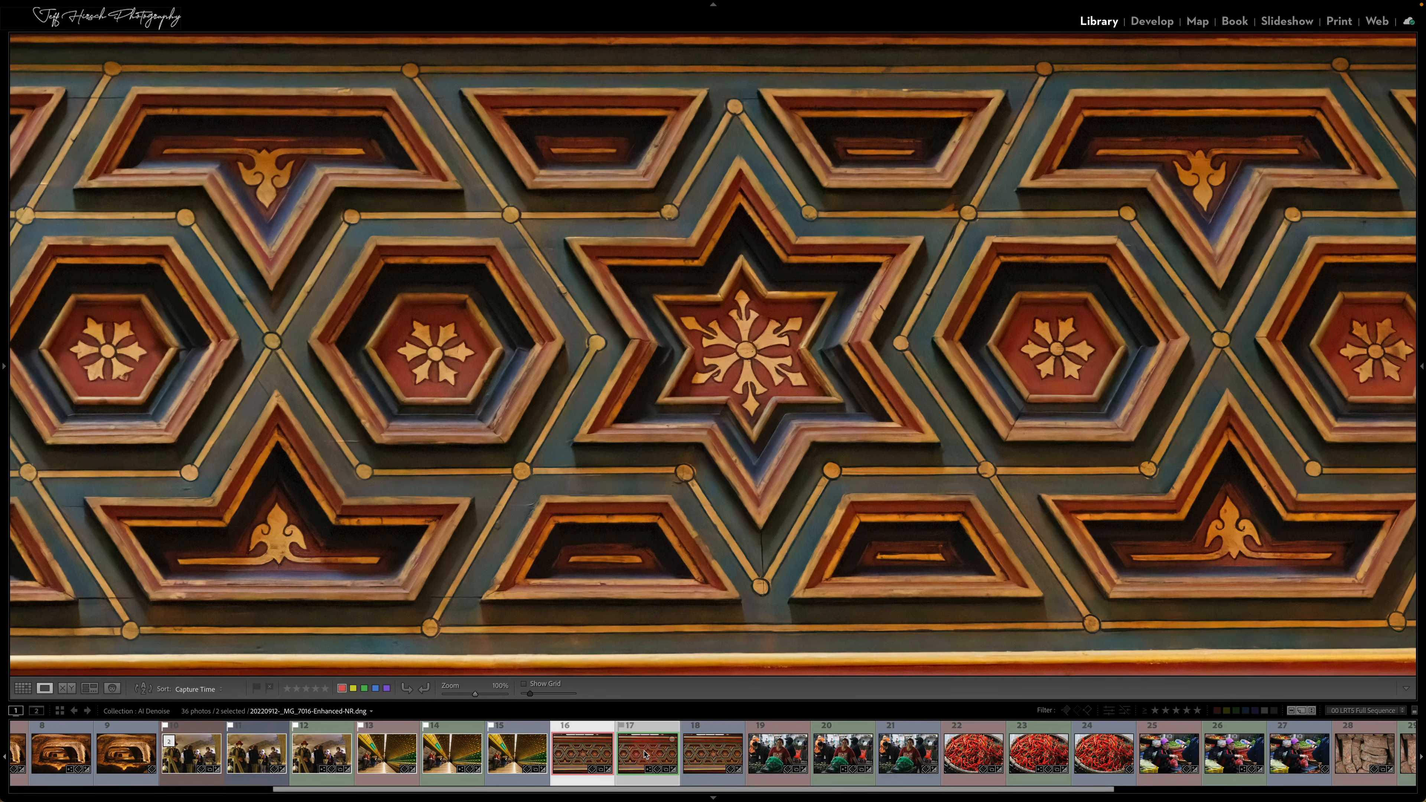
pyautogui.press('c')
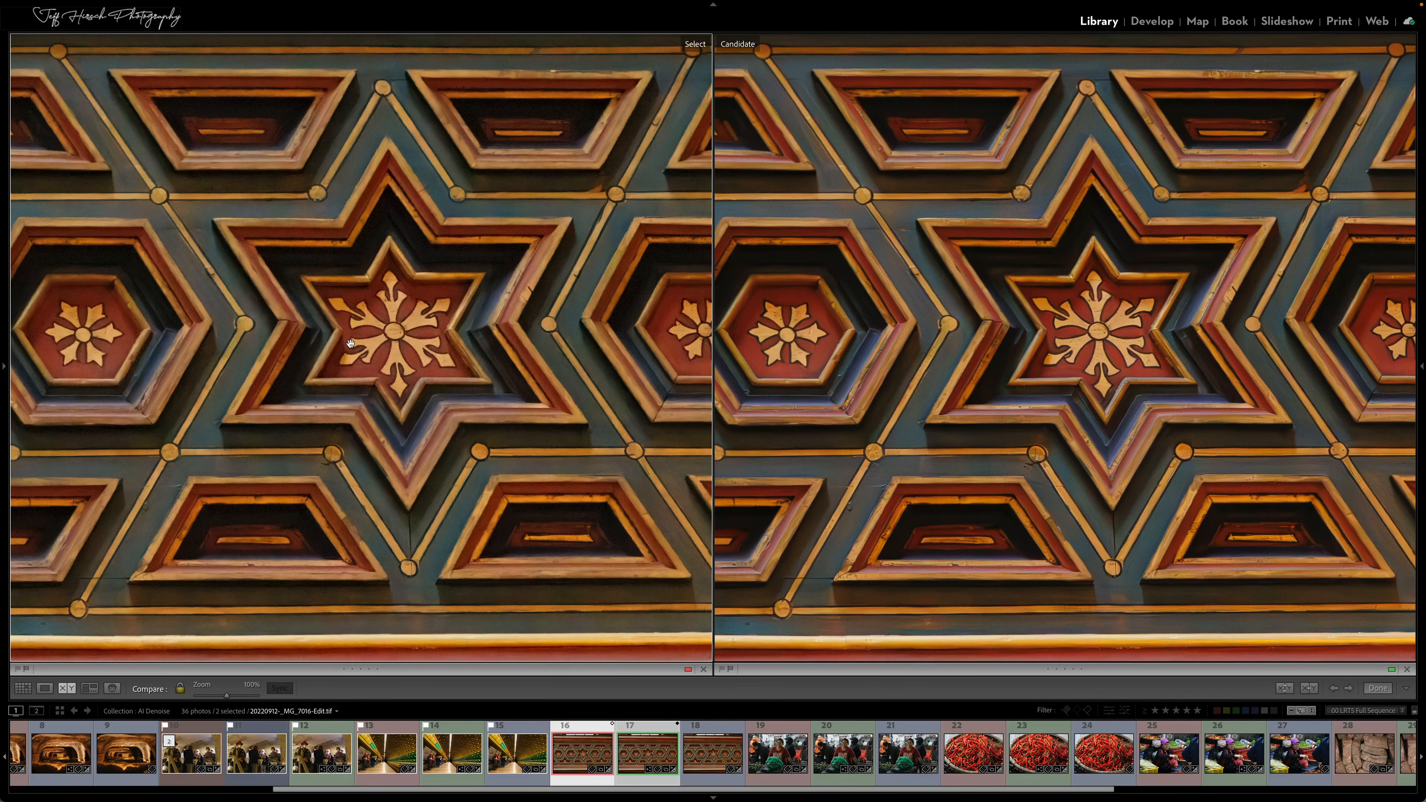
pyautogui.press('super+equal')
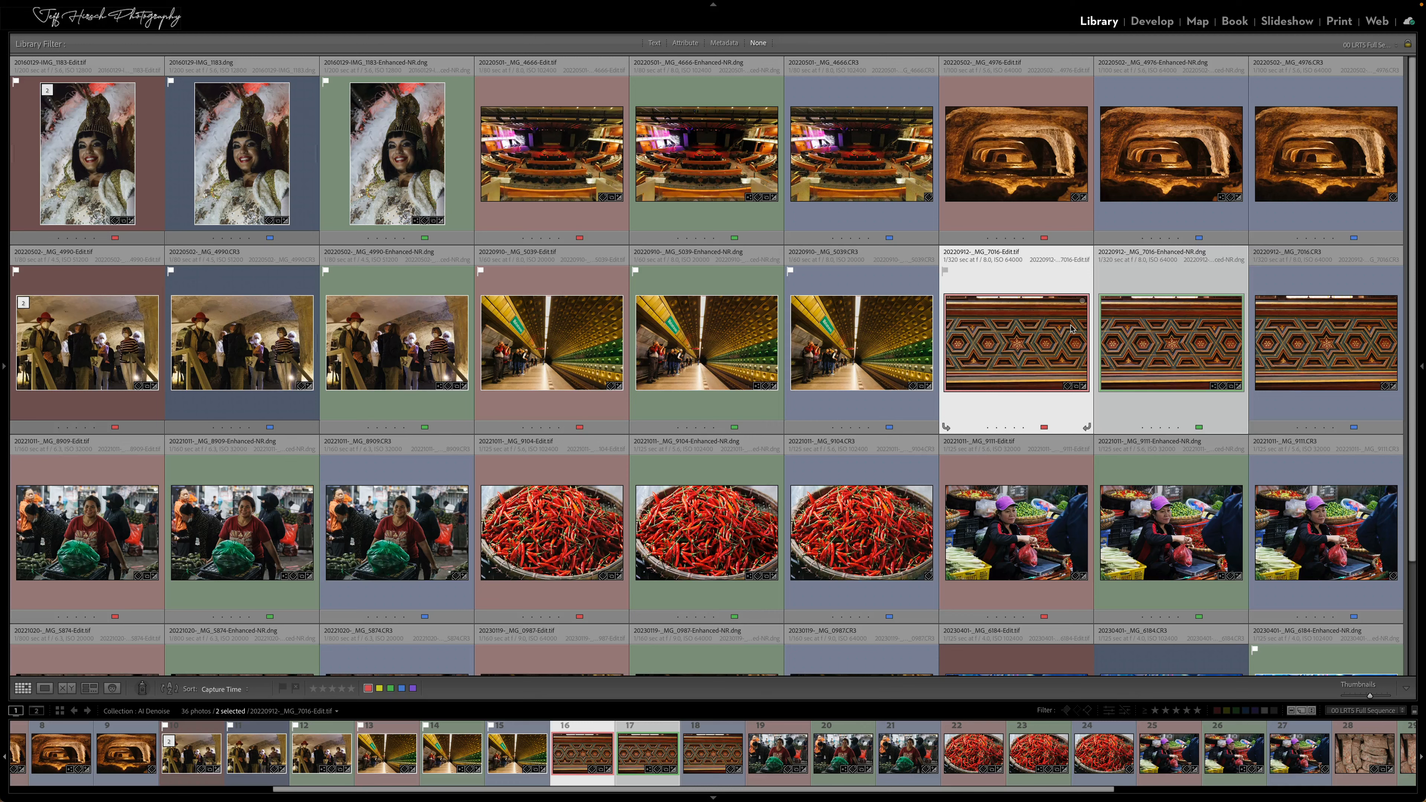
pyautogui.scroll(-3, 1070, 326)
pyautogui.scroll(3, 1069, 320)
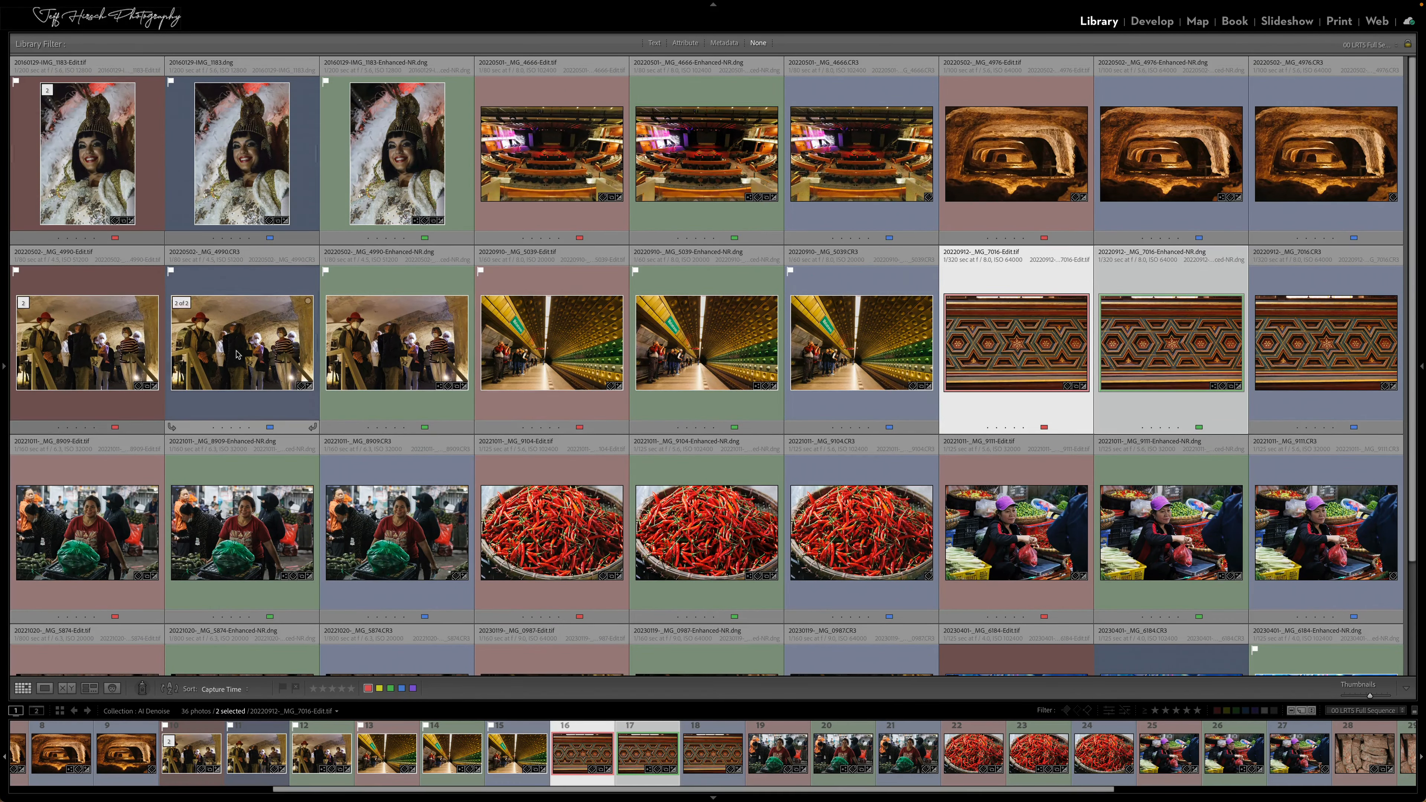
# Open the cave group photo _MG_4990.CR3 in Loupe view at 200% and briefly show its info overlay
pyautogui.doubleClick(236, 354)
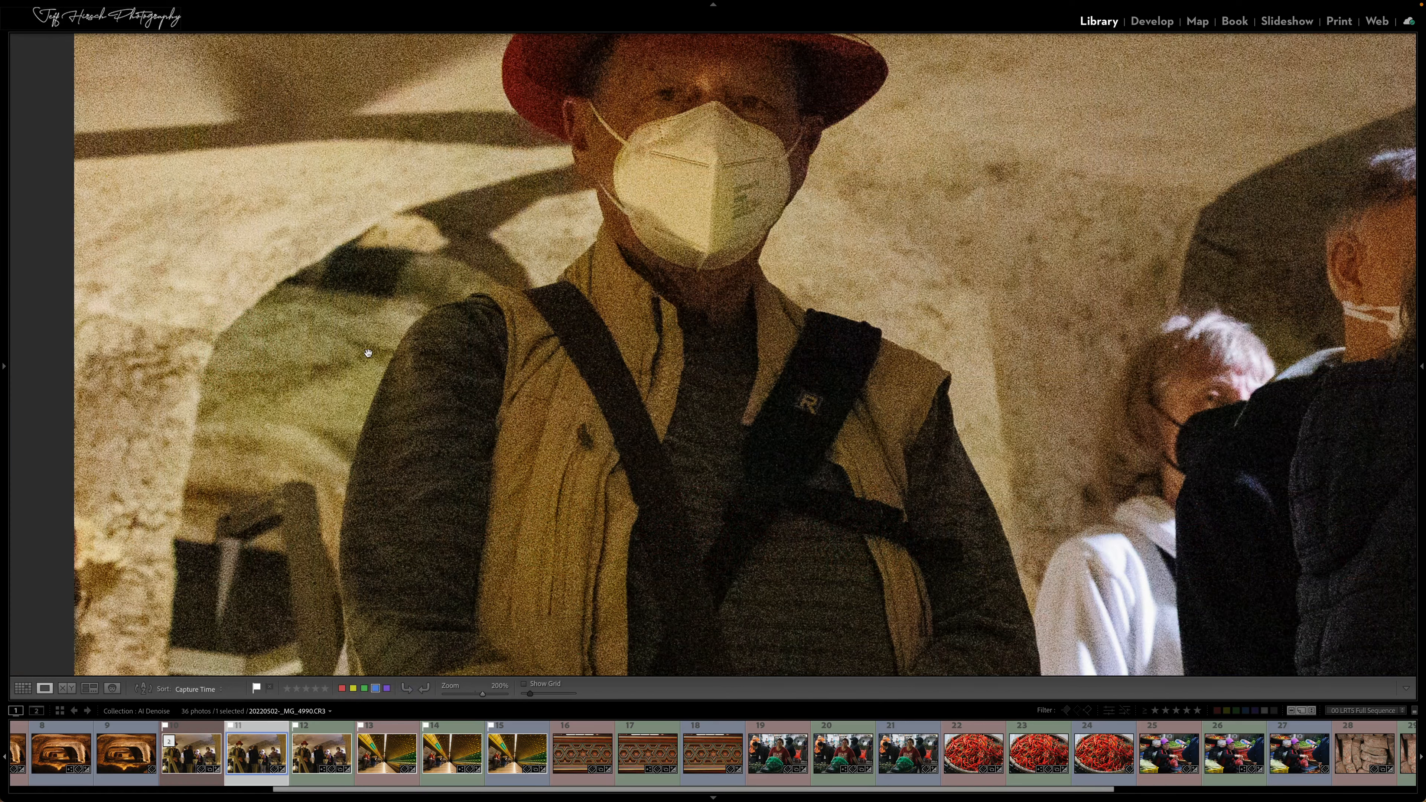
pyautogui.press('i')
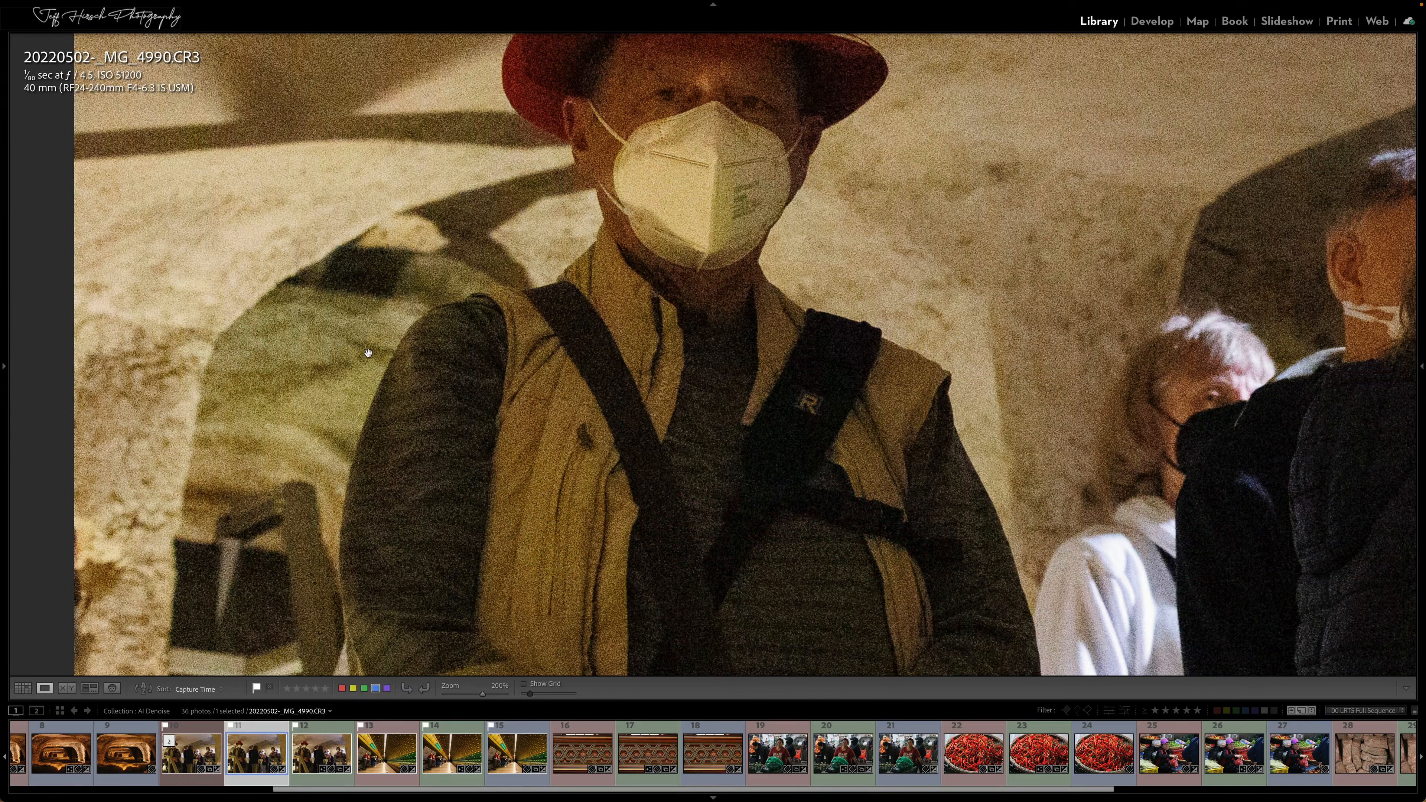
pyautogui.press('i')
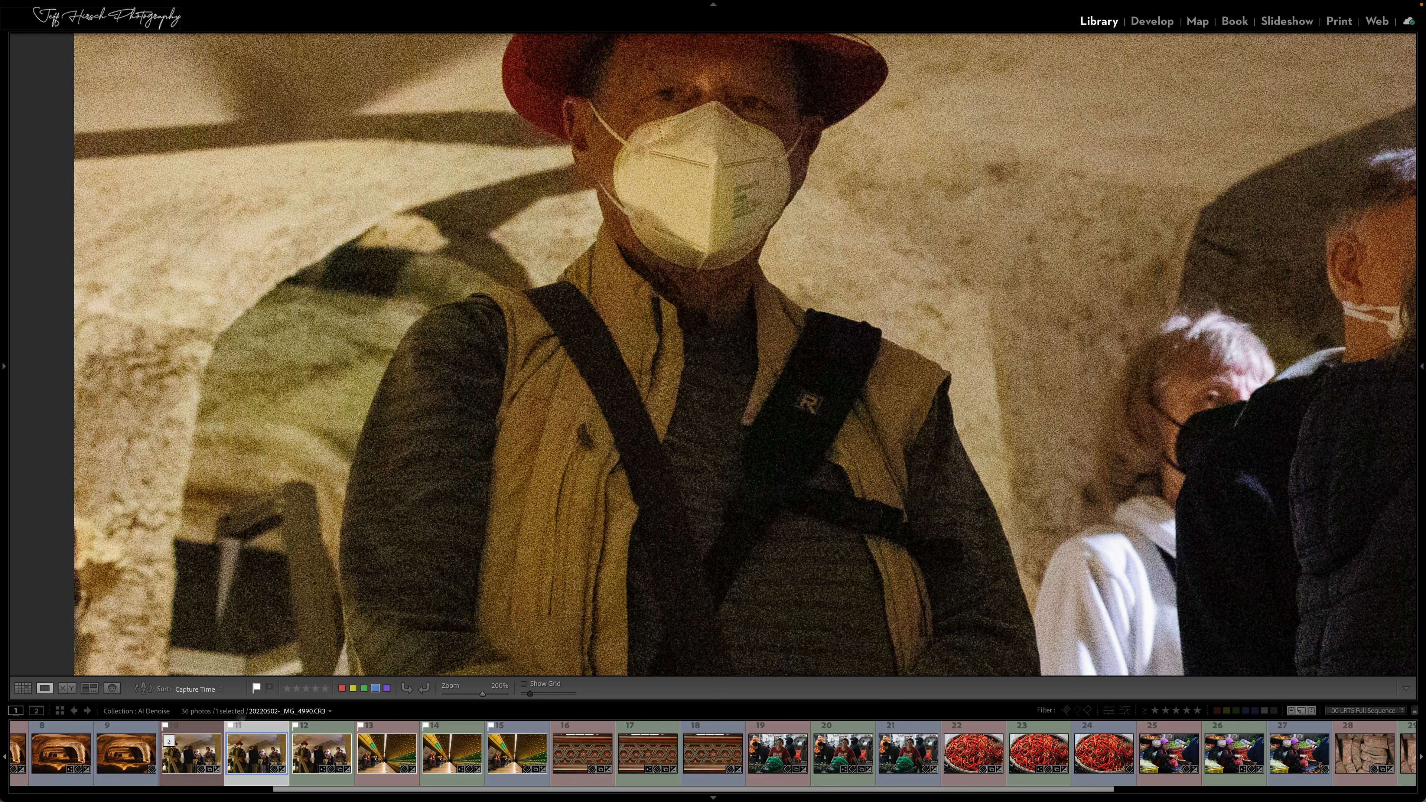
# View the cave group's _MG_4990-Edit.tif and Enhanced-NR DNG alternately at 200%, and select both versions
pyautogui.click(198, 756)
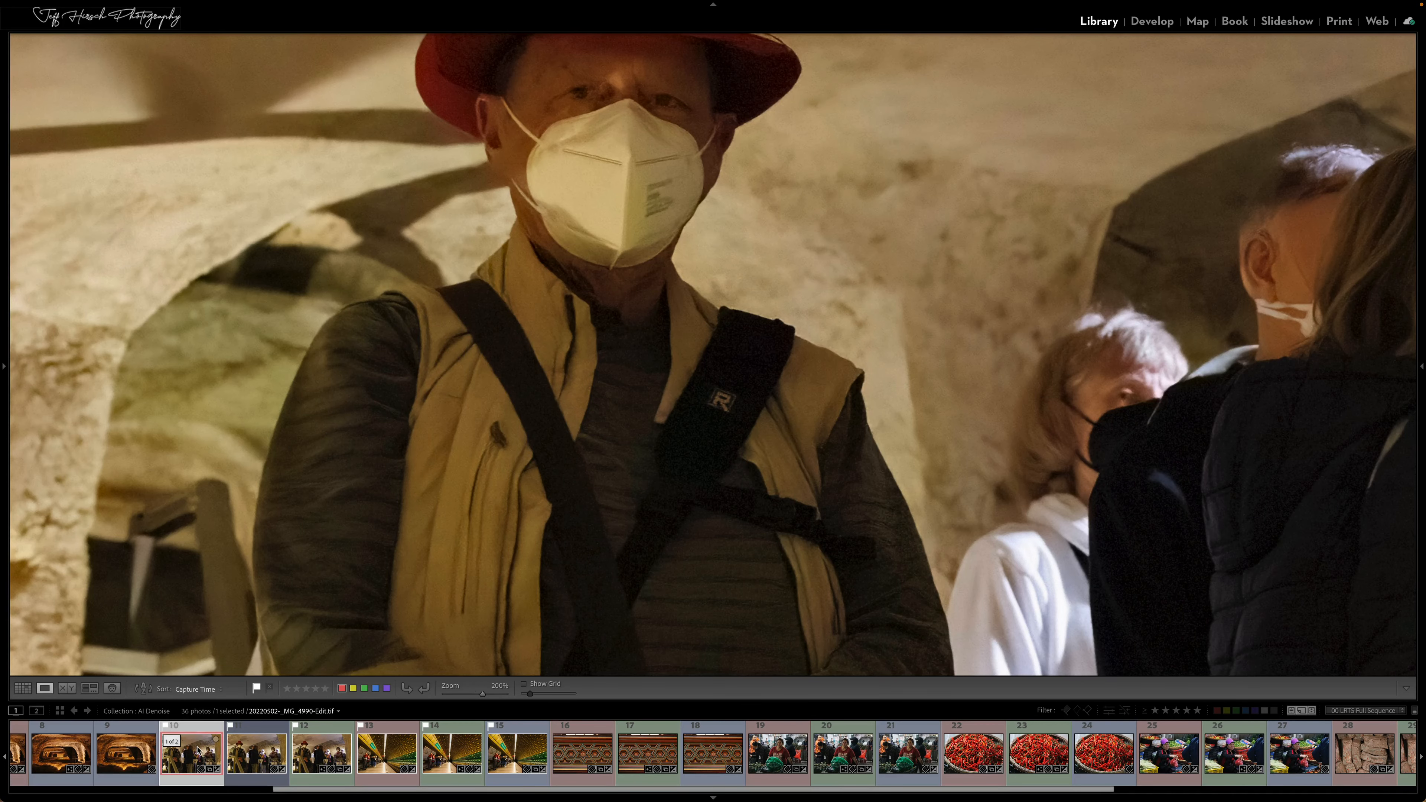
pyautogui.click(322, 753)
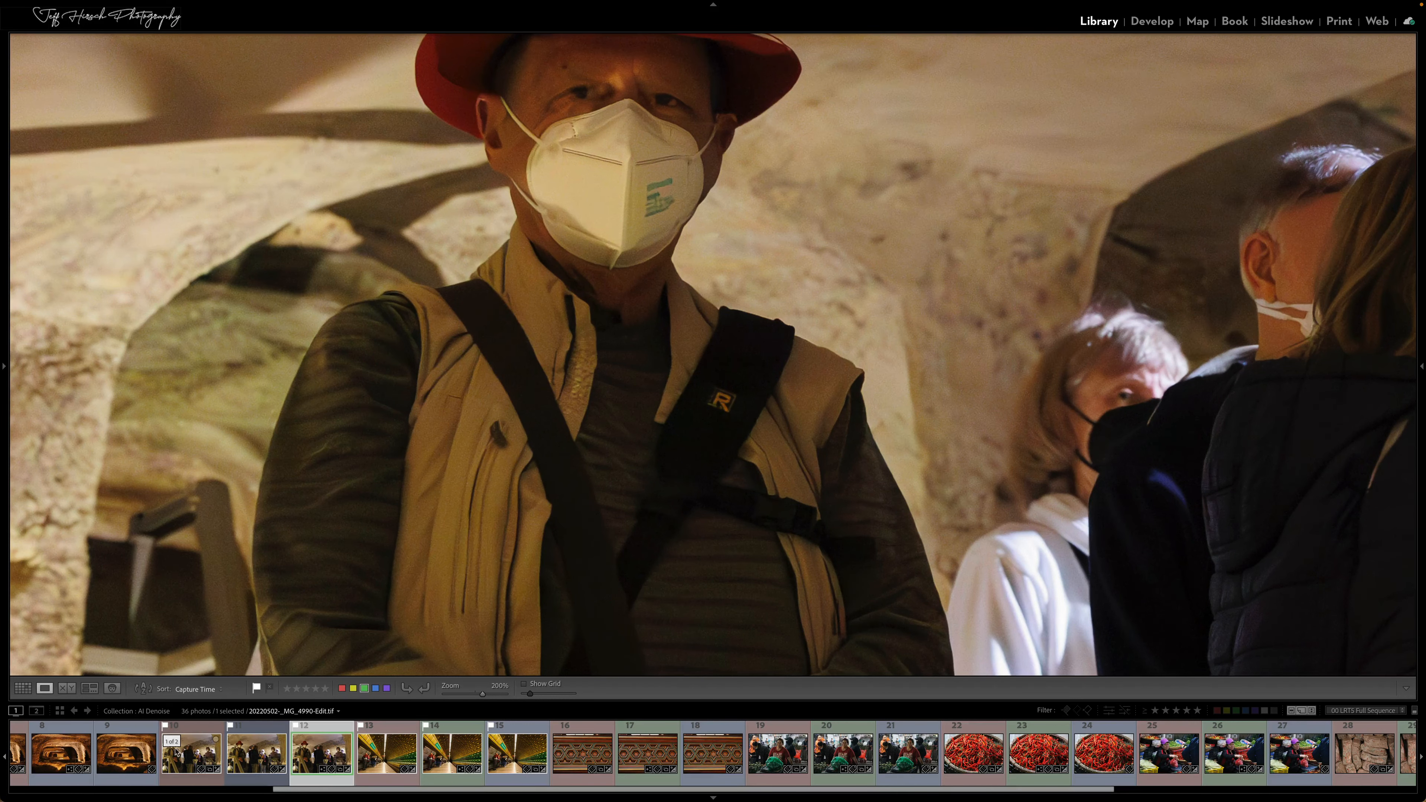
pyautogui.keyDown('super'); pyautogui.click(194, 755); pyautogui.keyUp('super')
pyautogui.click(317, 755)
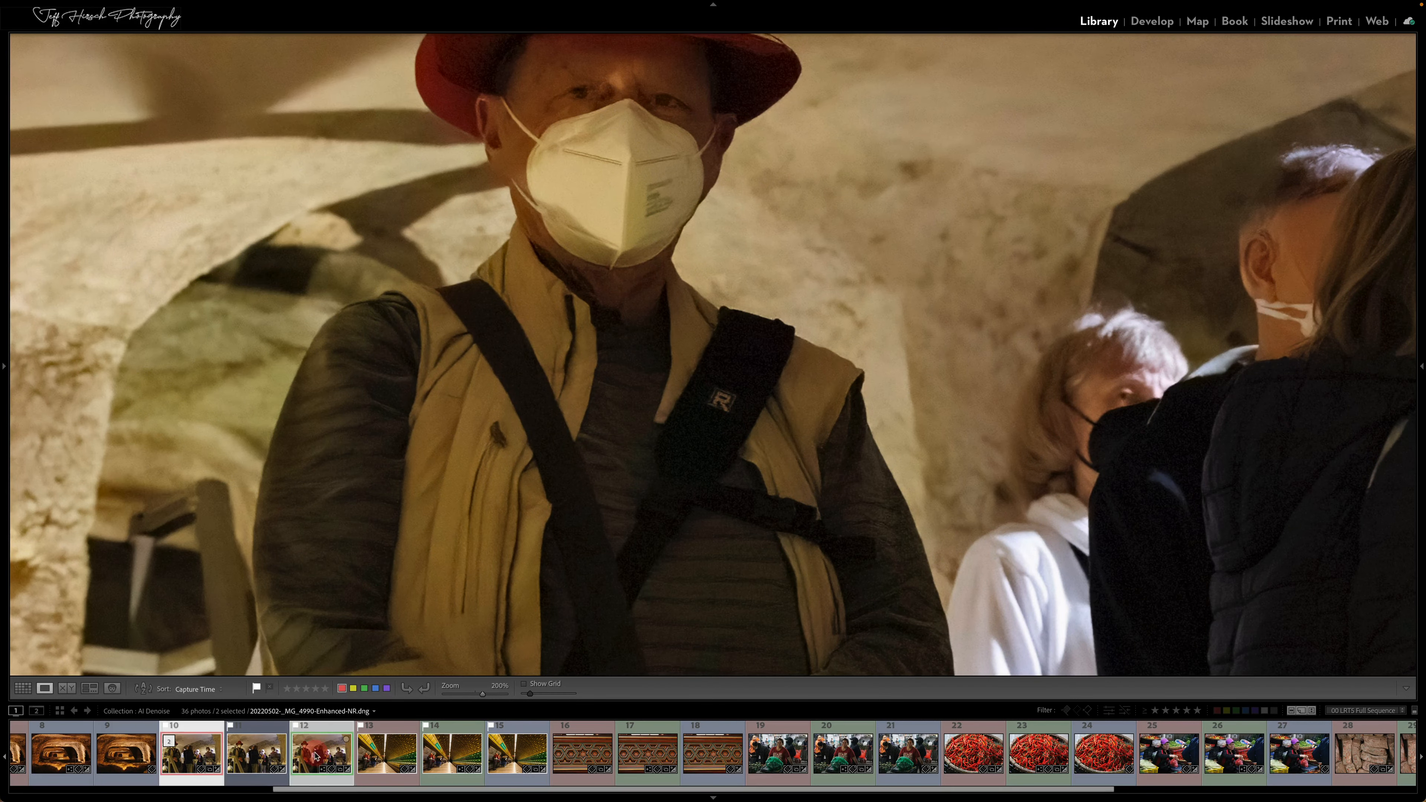
# Compare the two cave group versions side by side at 200% and 300%, examining the mask, vest and strap logo, and return to the grid
pyautogui.press('c')
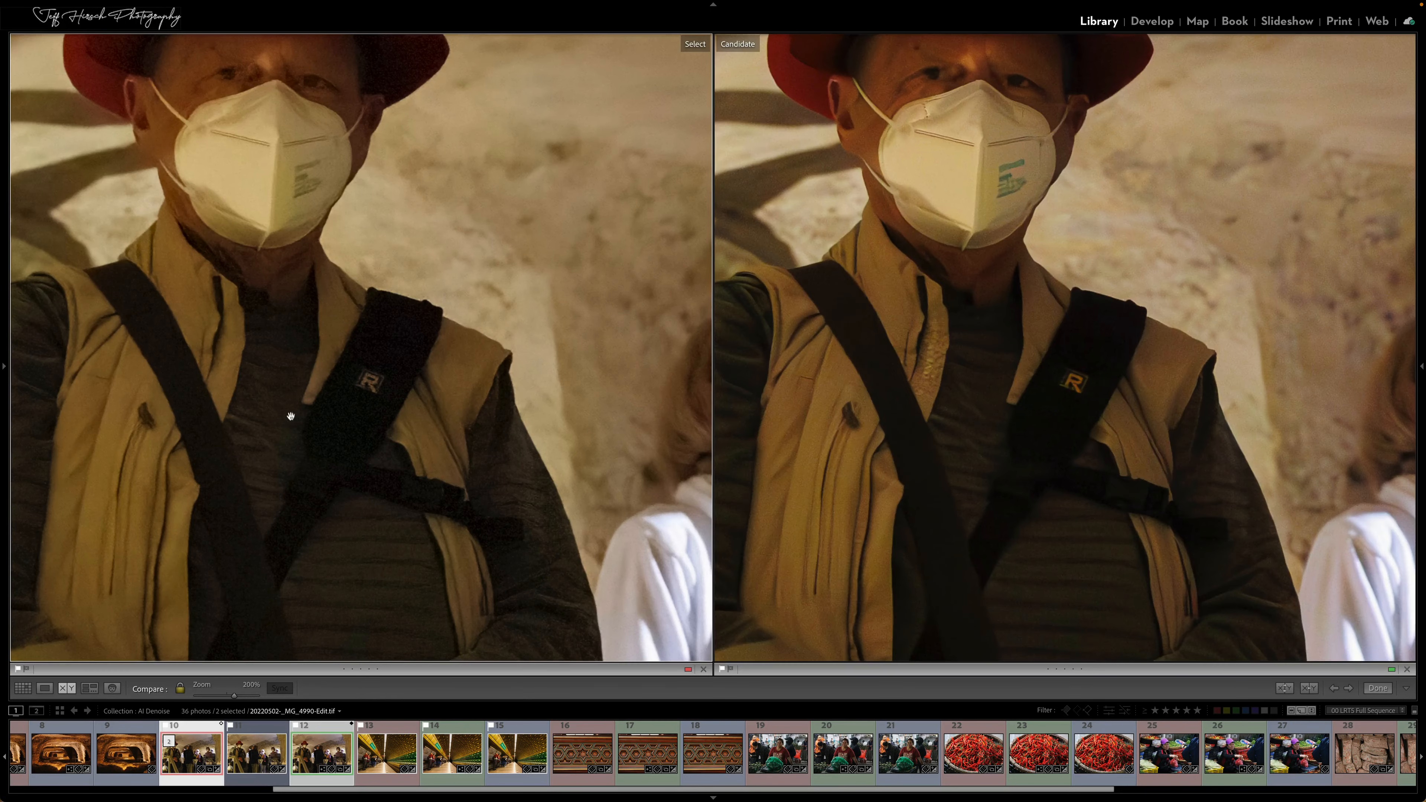
pyautogui.moveTo(290, 414); pyautogui.dragTo(375, 414)
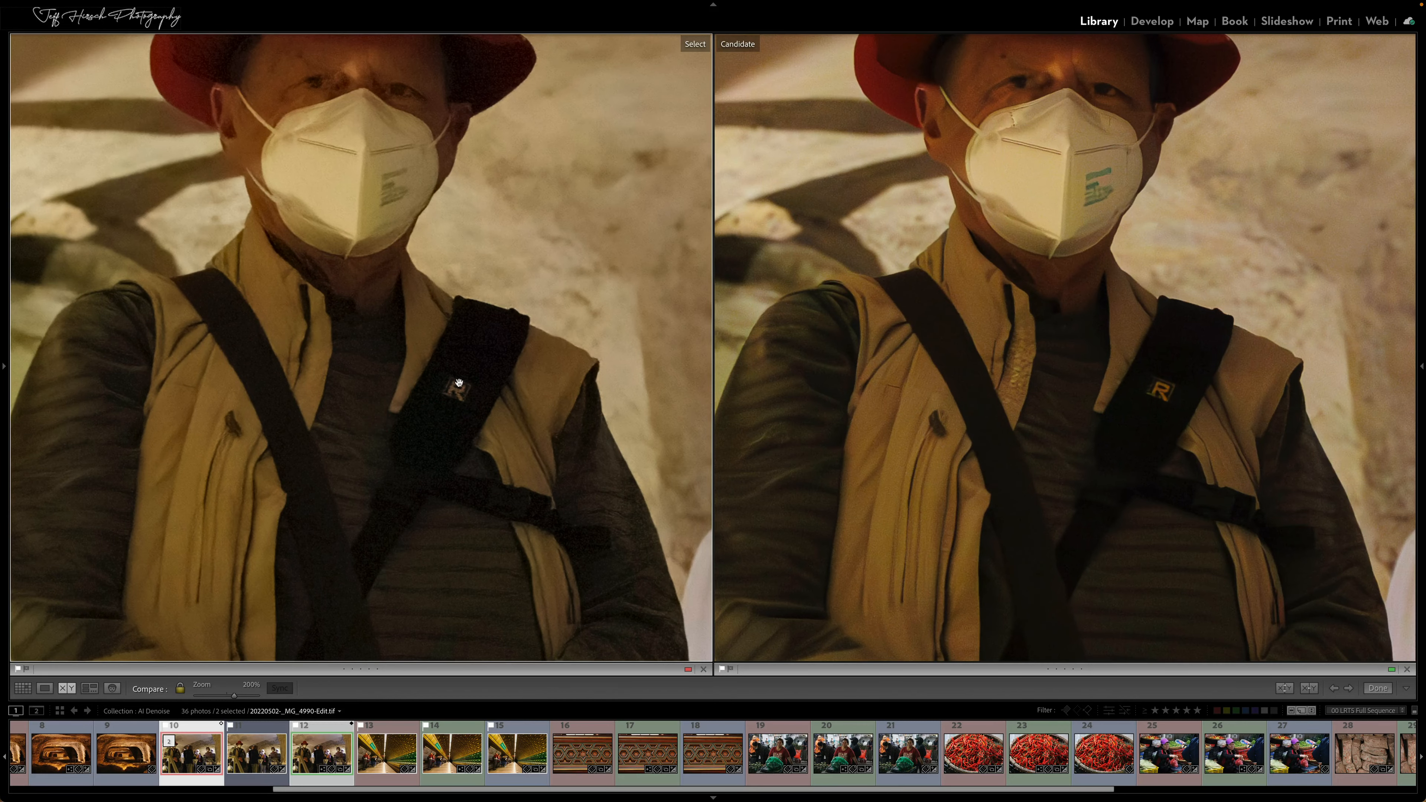
pyautogui.press('super+equal')
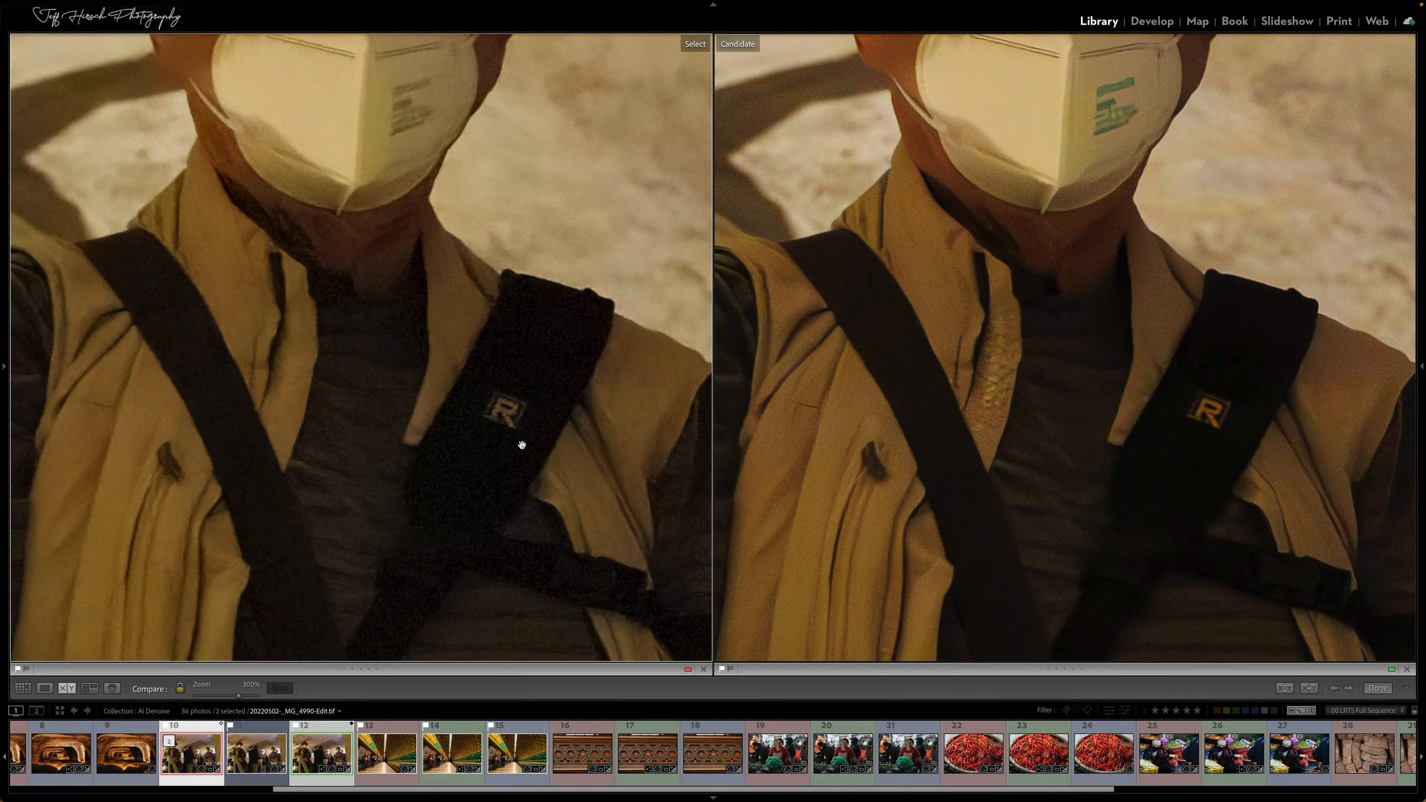
pyautogui.moveTo(522, 445); pyautogui.dragTo(449, 388)
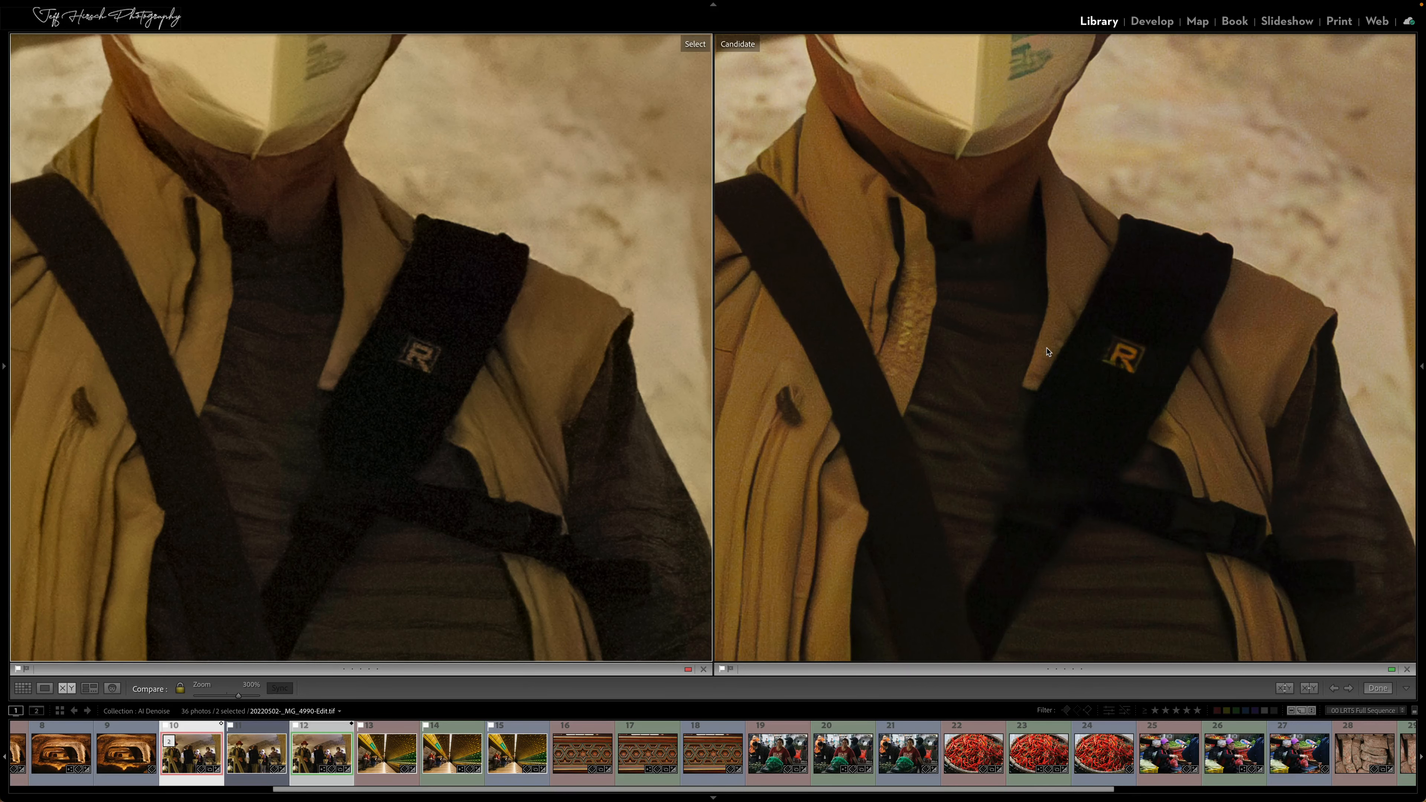
pyautogui.click(640, 477)
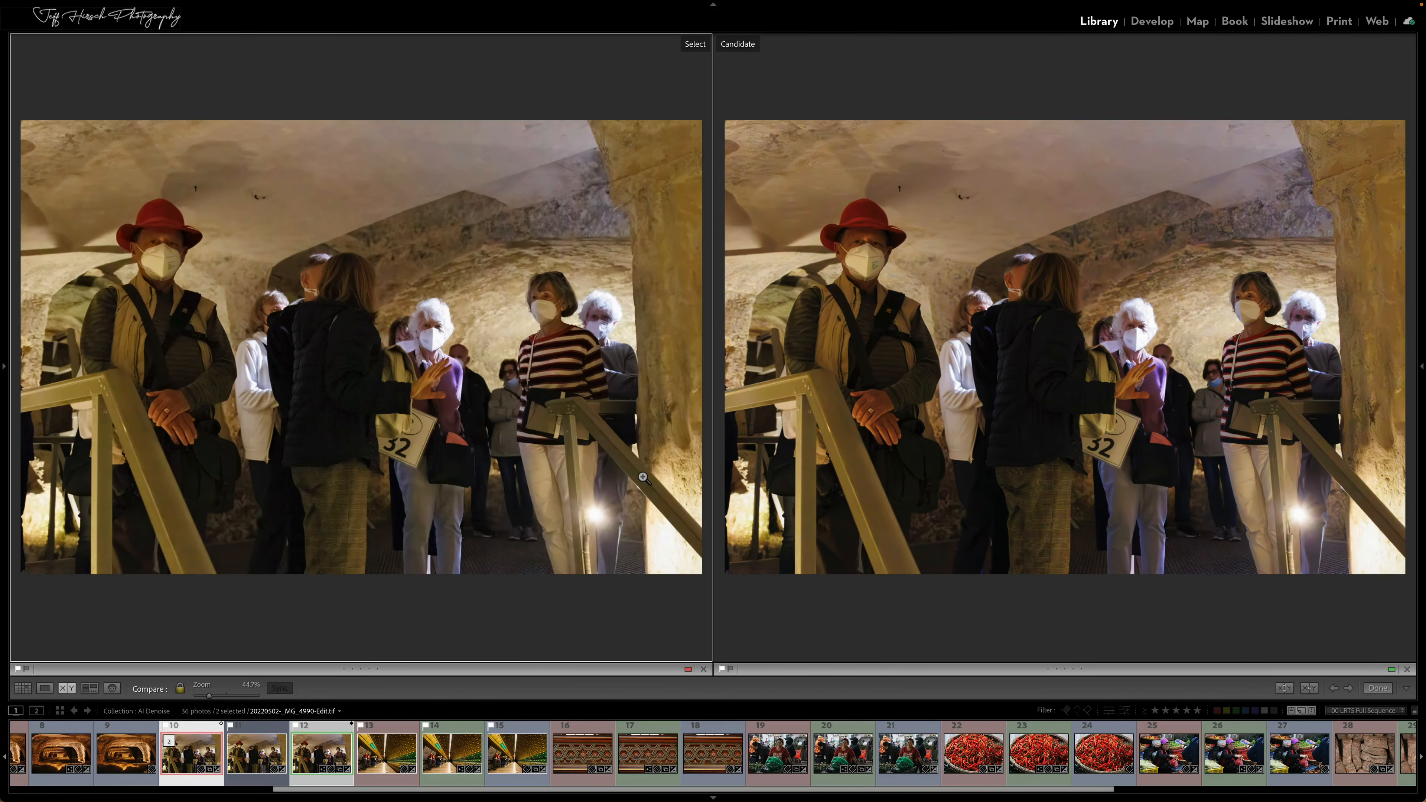
pyautogui.press('g')
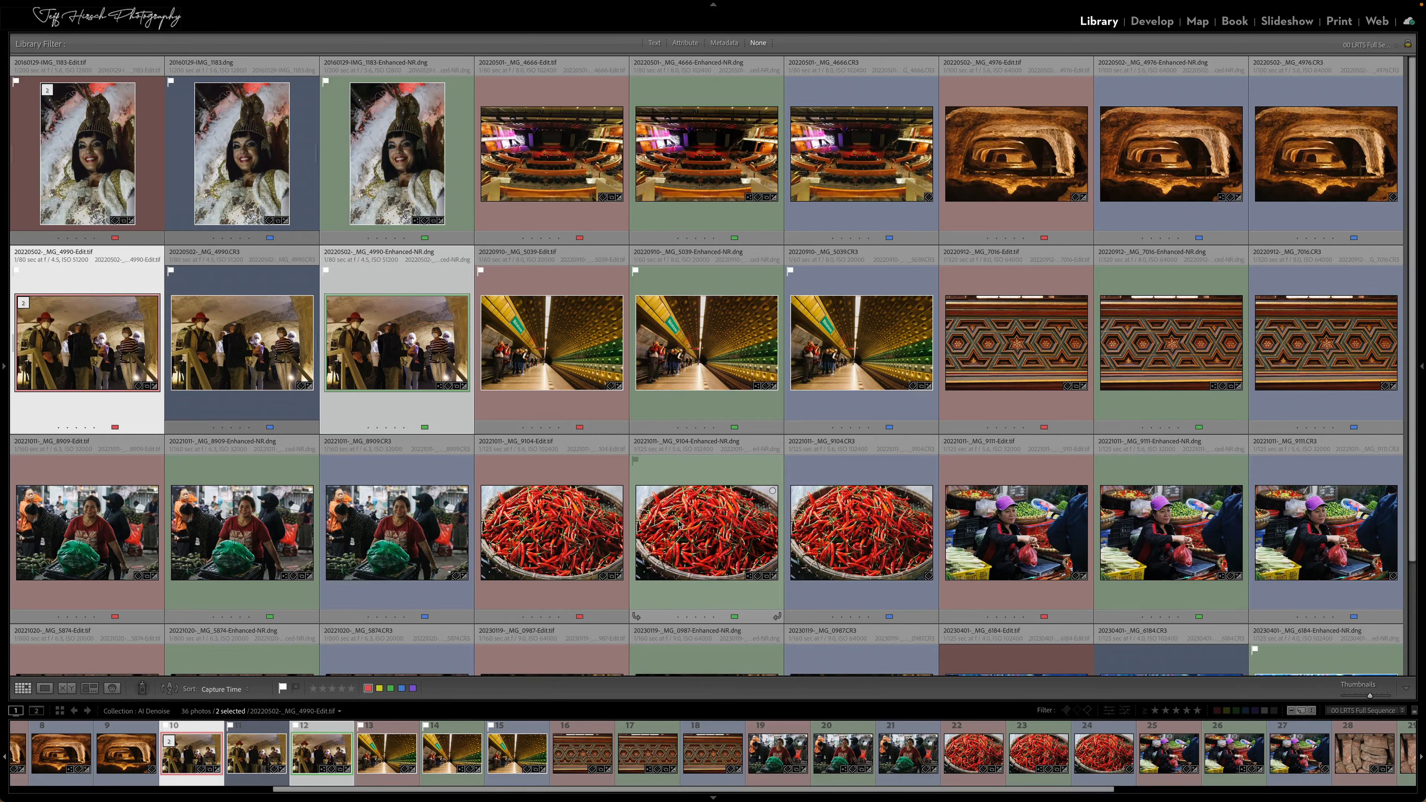
# Open the chili basket photo _MG_9104.CR3 in Loupe view, show its info overlay, inspect the basket rim at 200%, and return to the grid
pyautogui.doubleClick(854, 526)
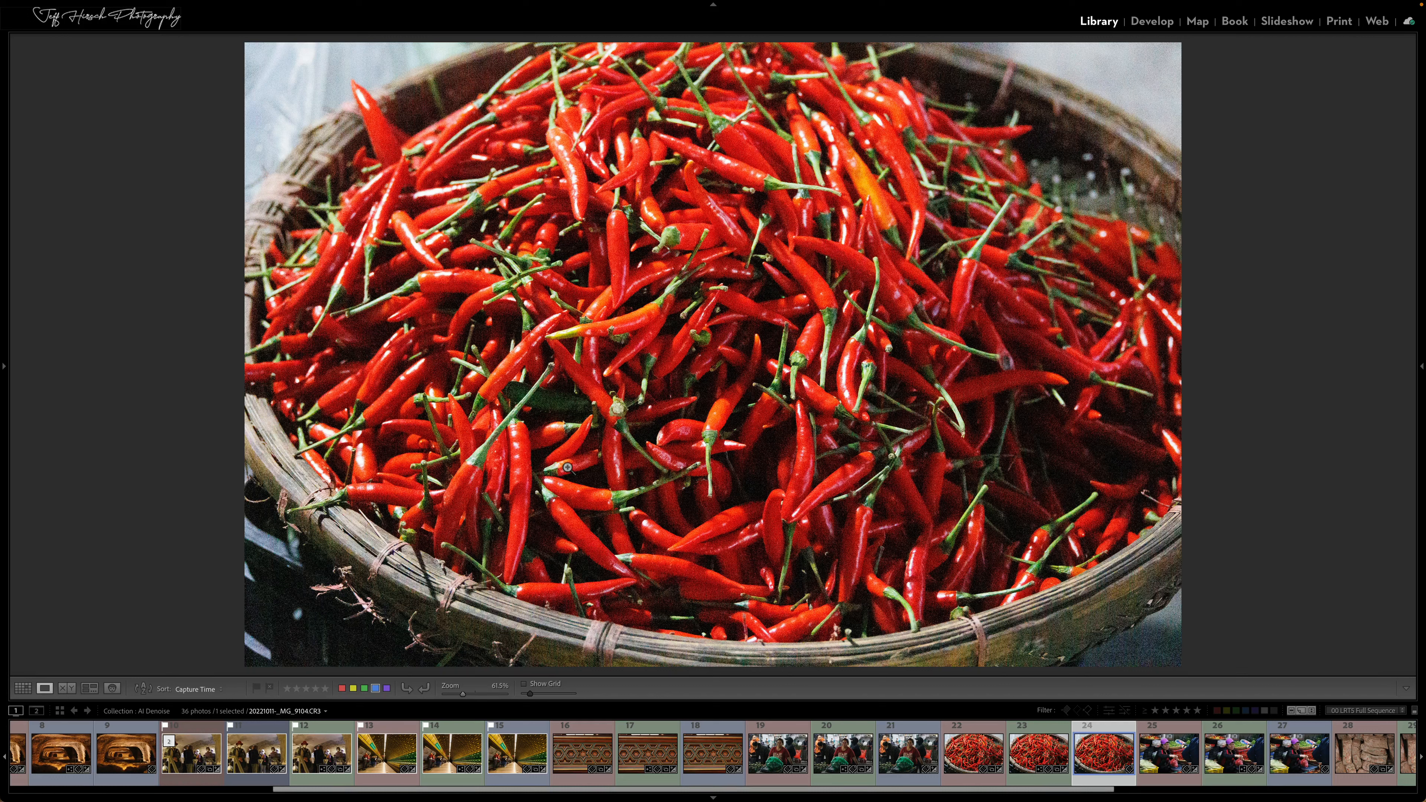
pyautogui.press('i')
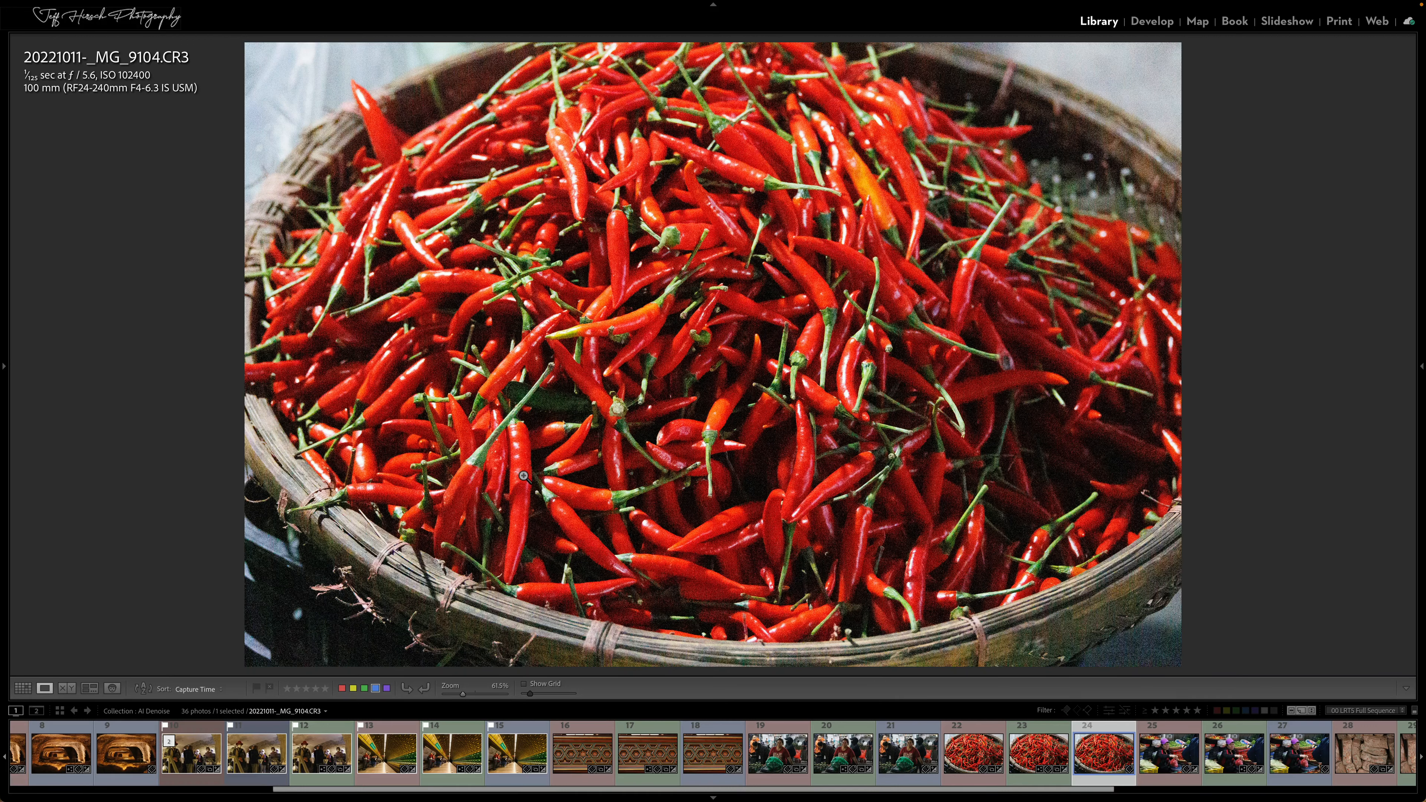
pyautogui.click(371, 529)
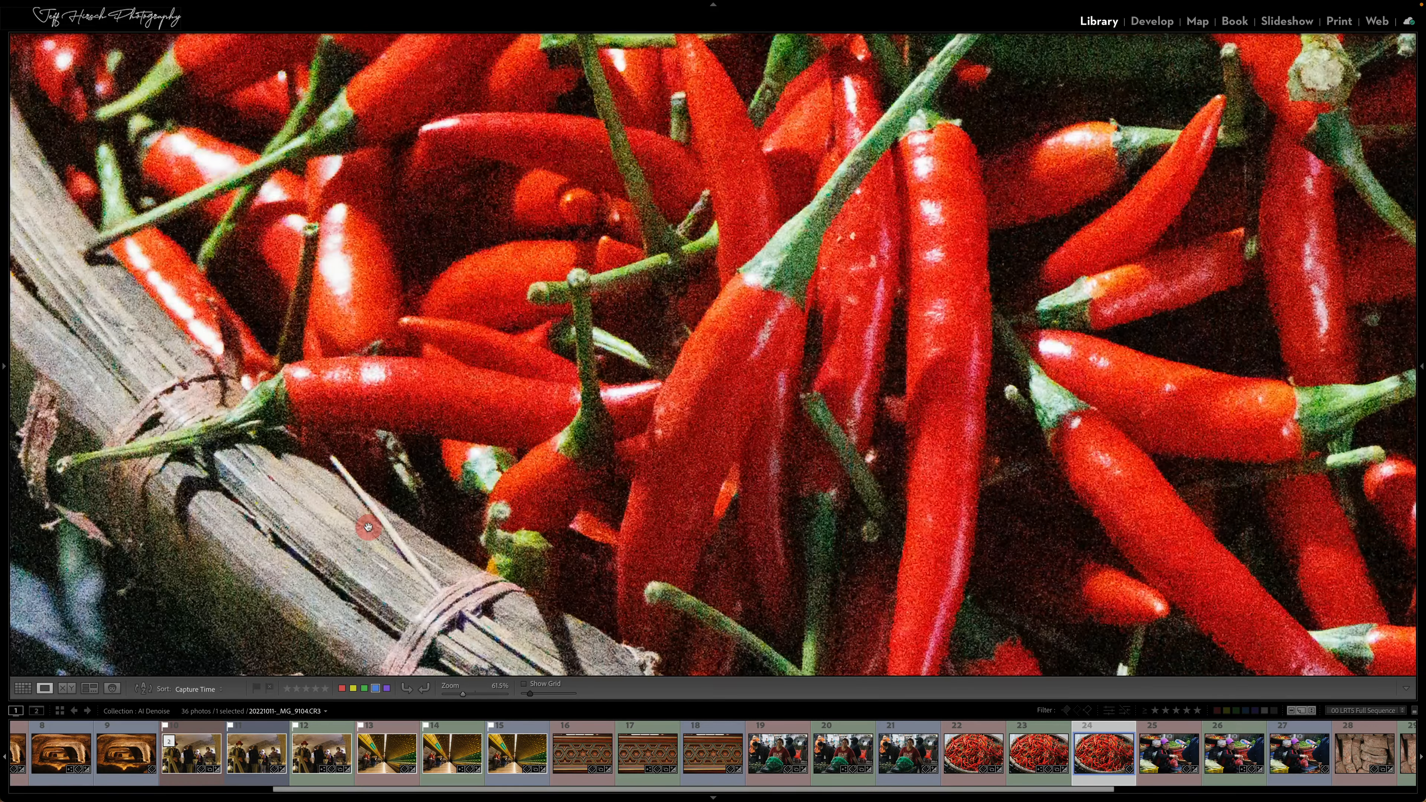
pyautogui.moveTo(410, 530); pyautogui.dragTo(553, 387)
pyautogui.click(512, 362)
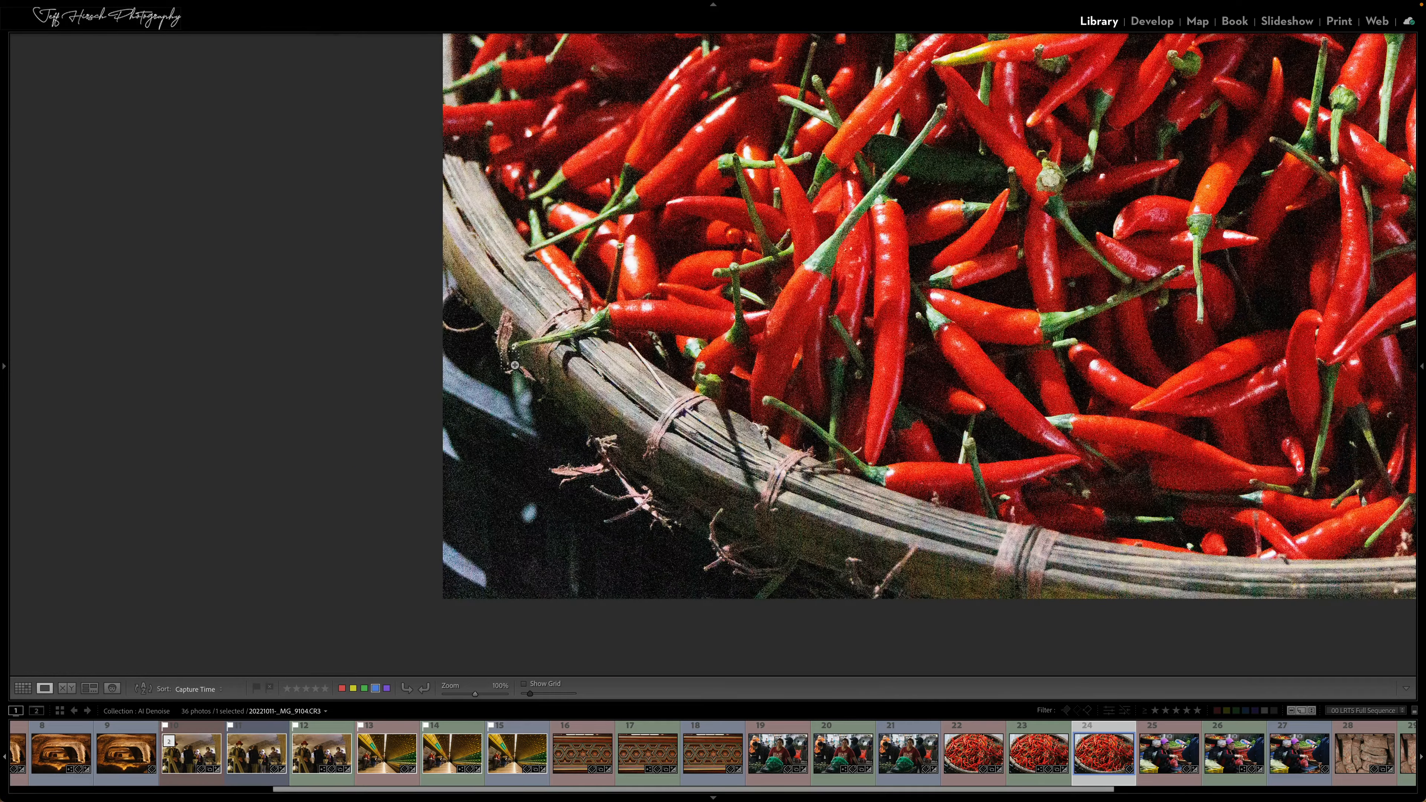
pyautogui.moveTo(595, 215); pyautogui.dragTo(484, 275)
pyautogui.click(497, 368)
pyautogui.press('g')
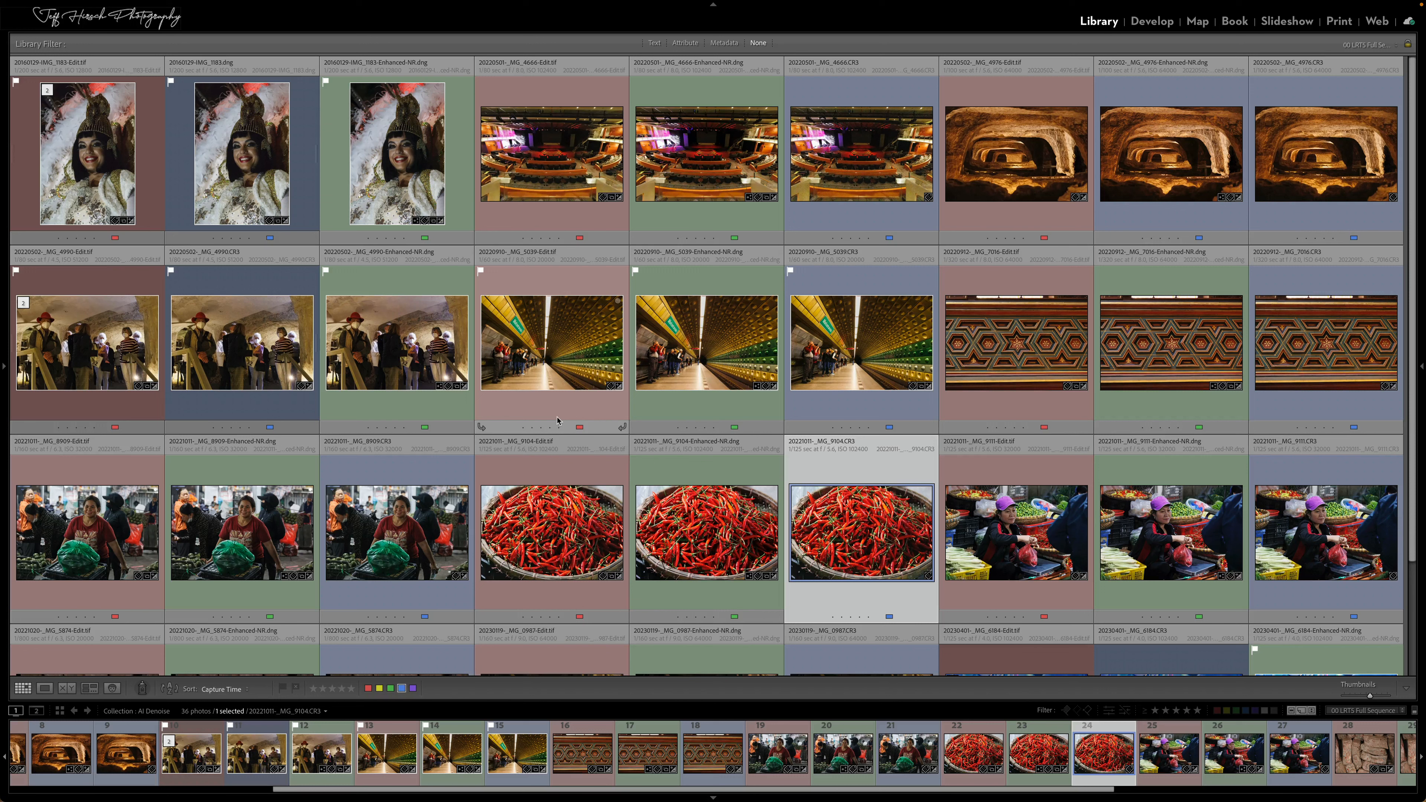
# Compare the chili basket's _MG_9104-Edit.tif and Enhanced-NR DNG side by side along the basket rim, and return to the grid
pyautogui.click(545, 527)
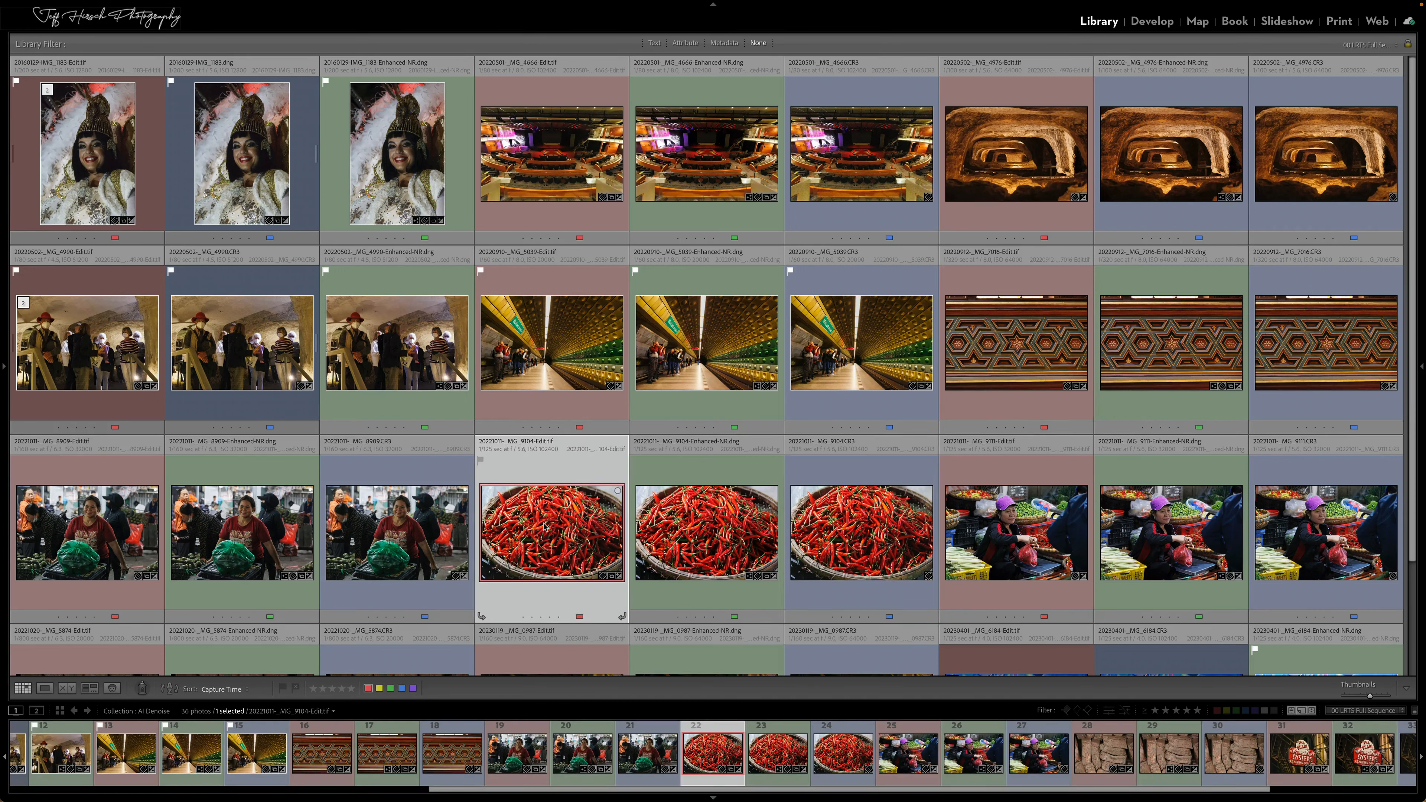
pyautogui.keyDown('shift'); pyautogui.click(700, 527); pyautogui.keyUp('shift')
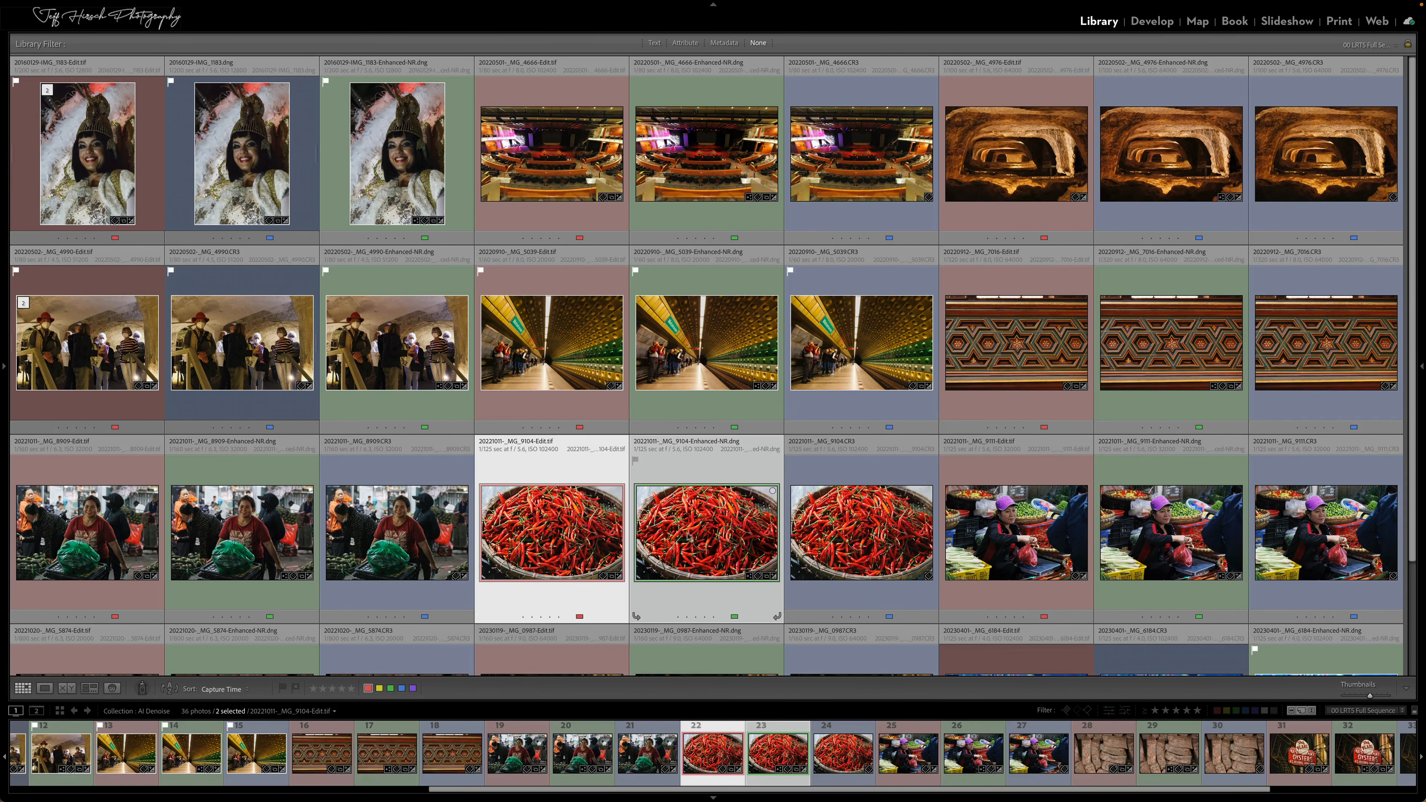
pyautogui.press('c')
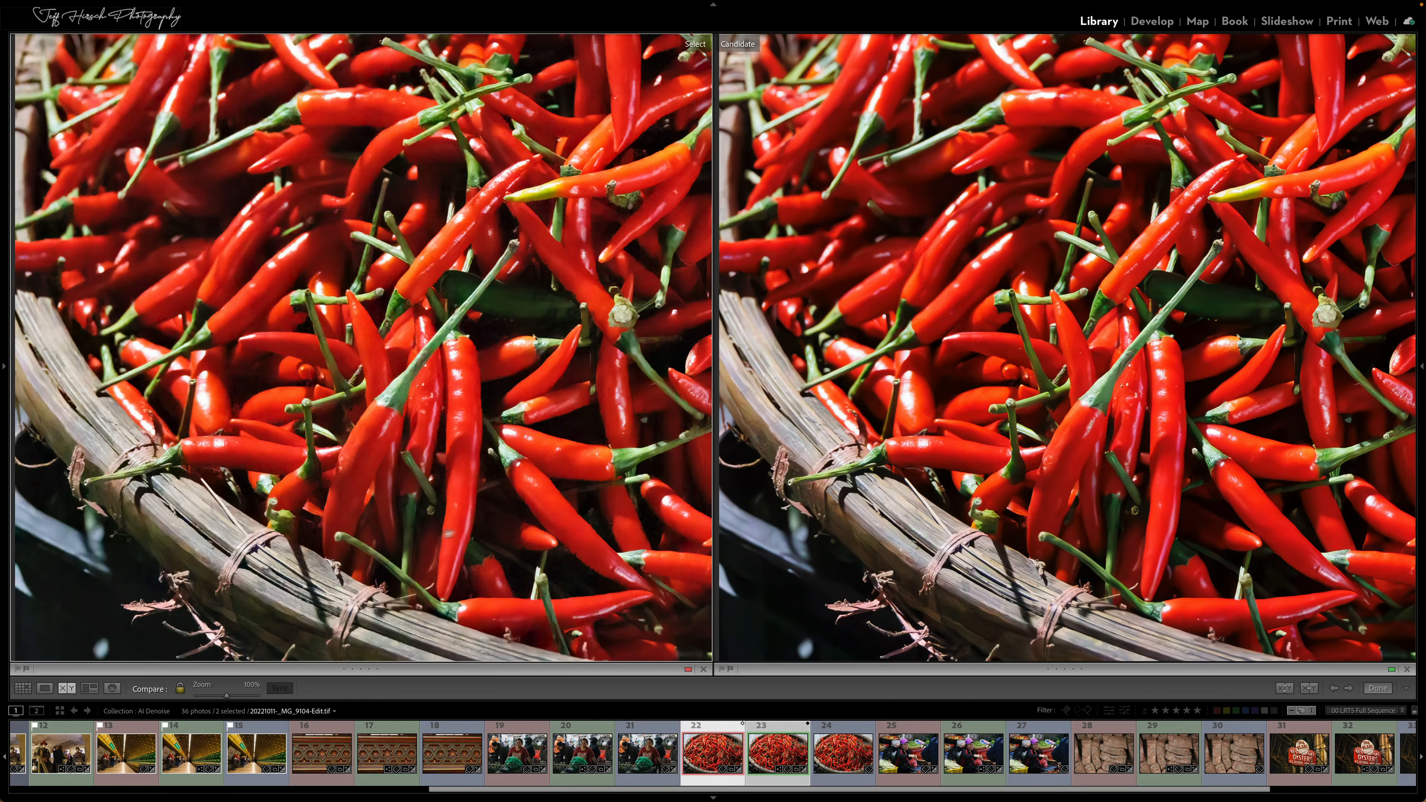
pyautogui.moveTo(382, 542); pyautogui.dragTo(437, 426)
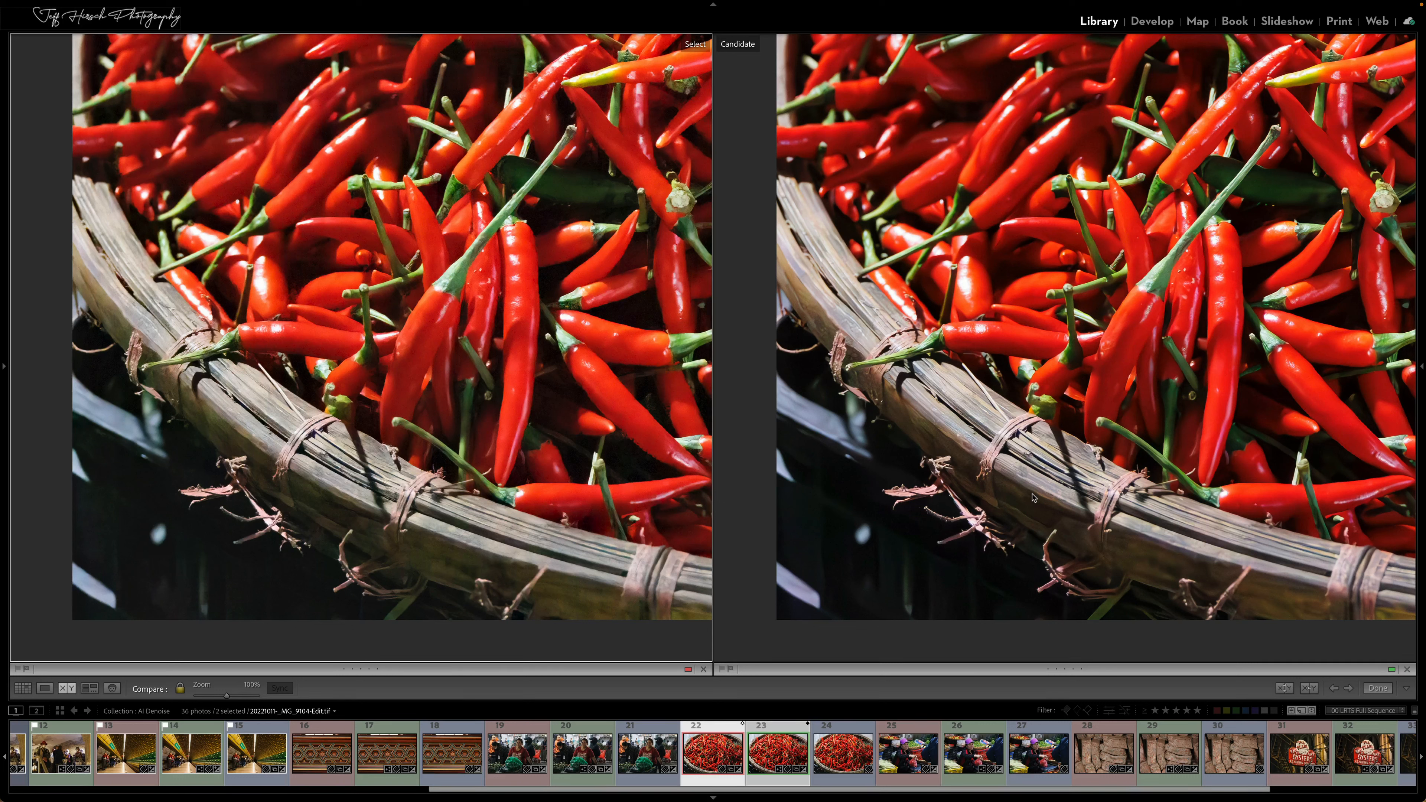
pyautogui.press('g')
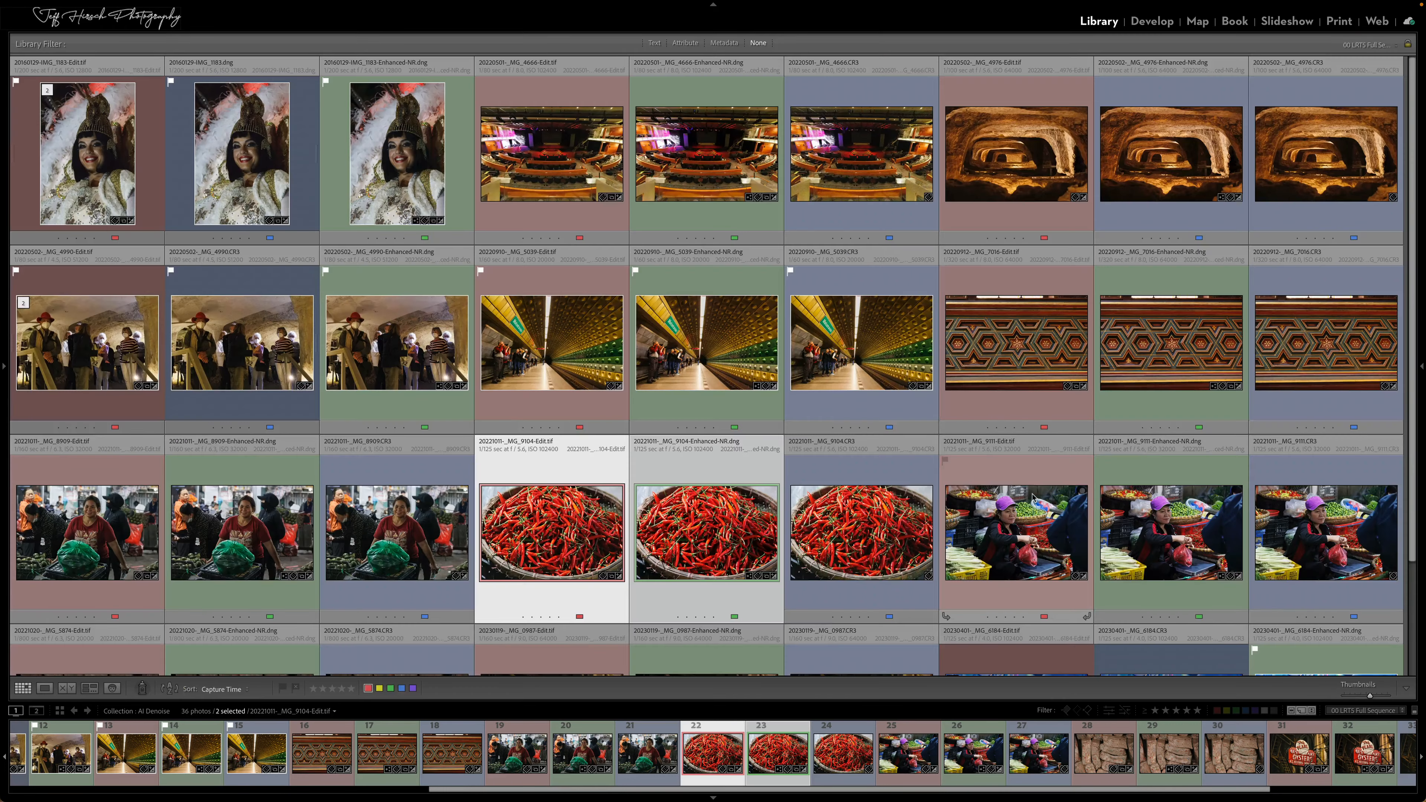
# Reveal the hidden side panels and open the Localized Curves collection in the LrC 12.3 set
pyautogui.click(822, 686)
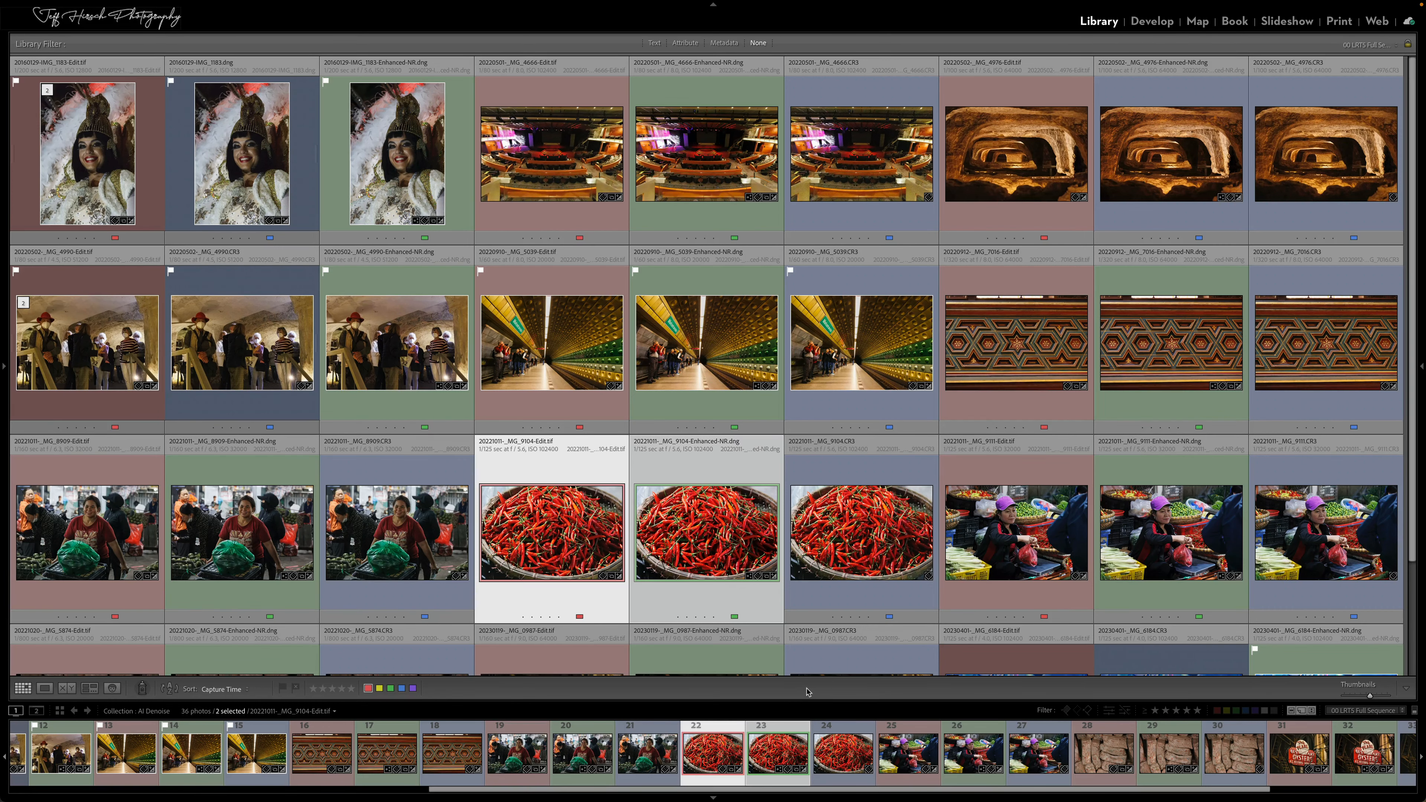
pyautogui.press('Tab')
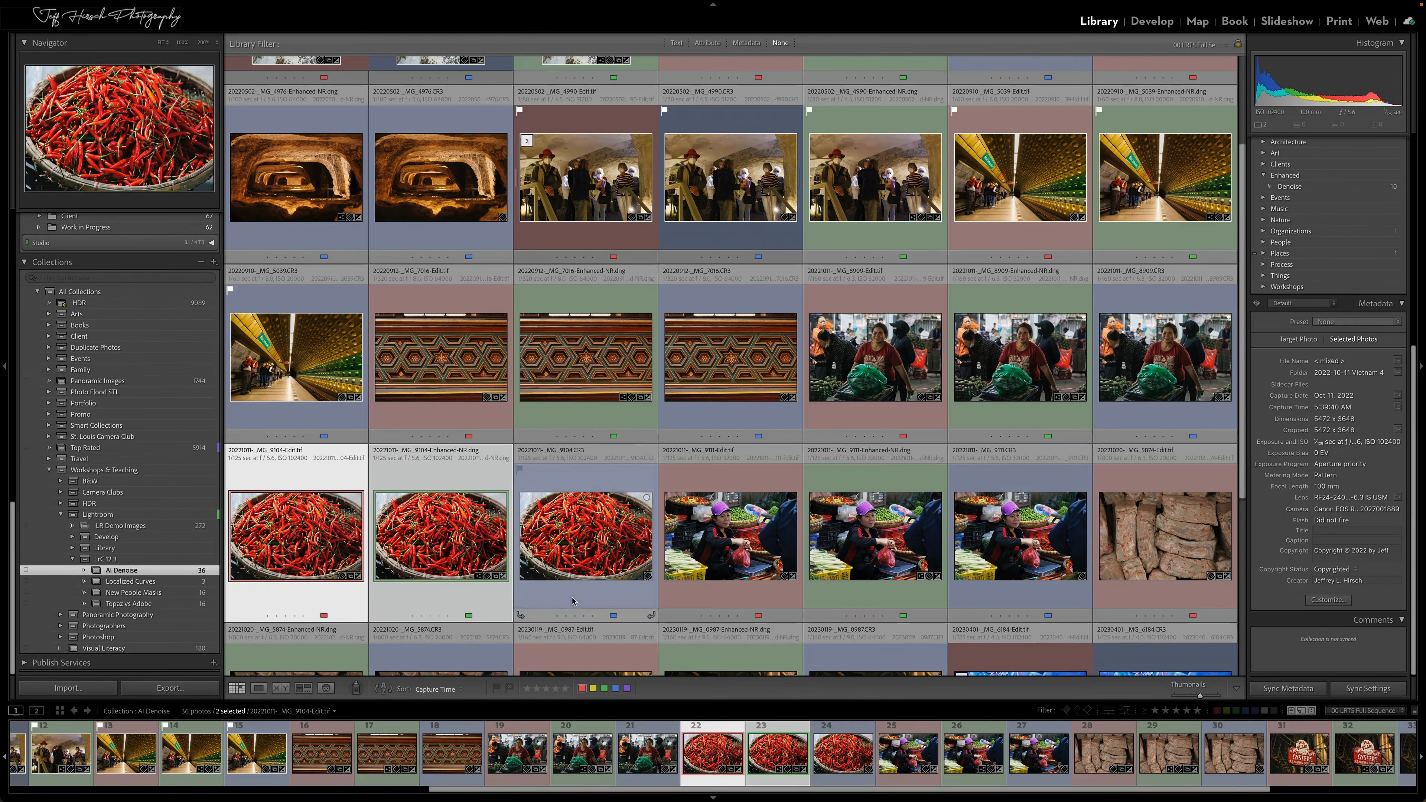
pyautogui.click(168, 584)
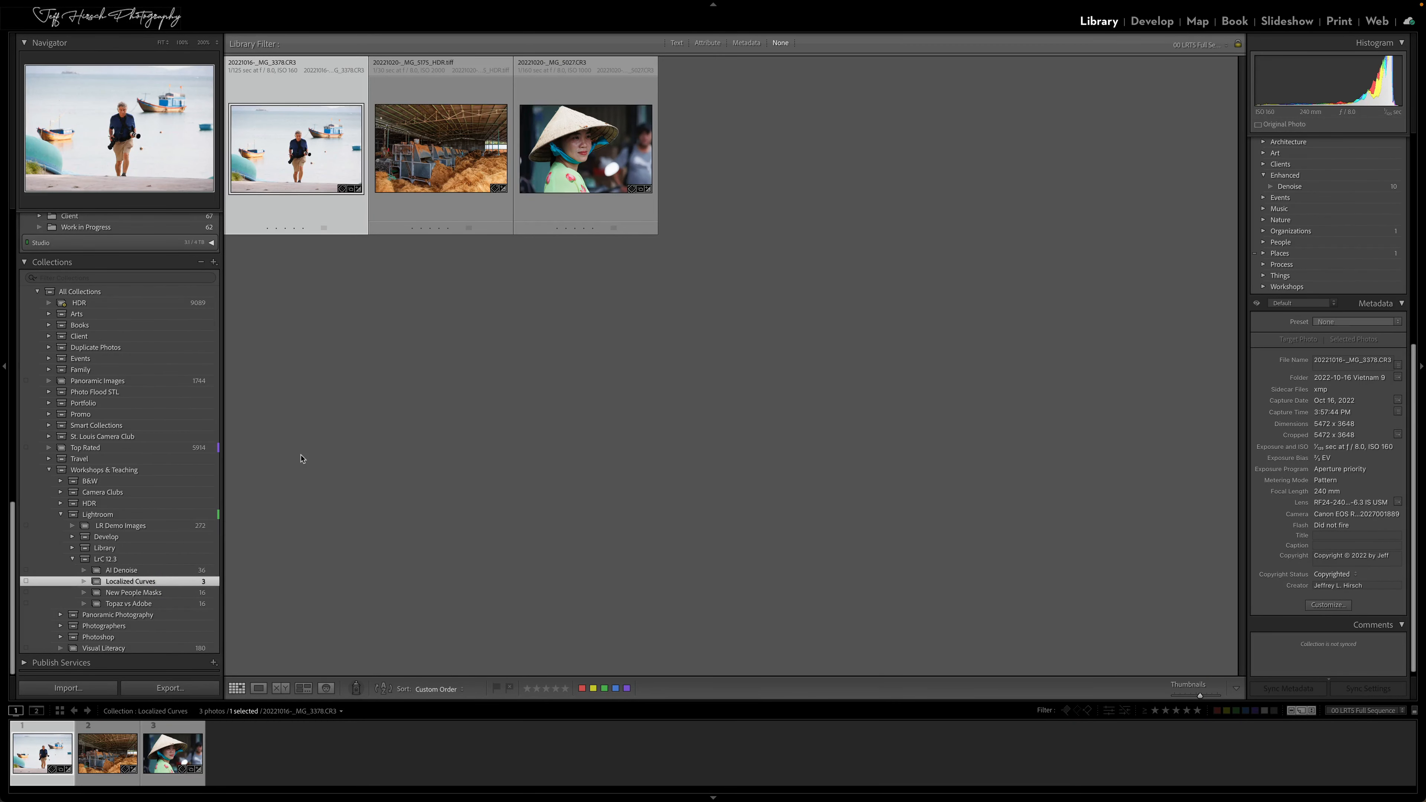